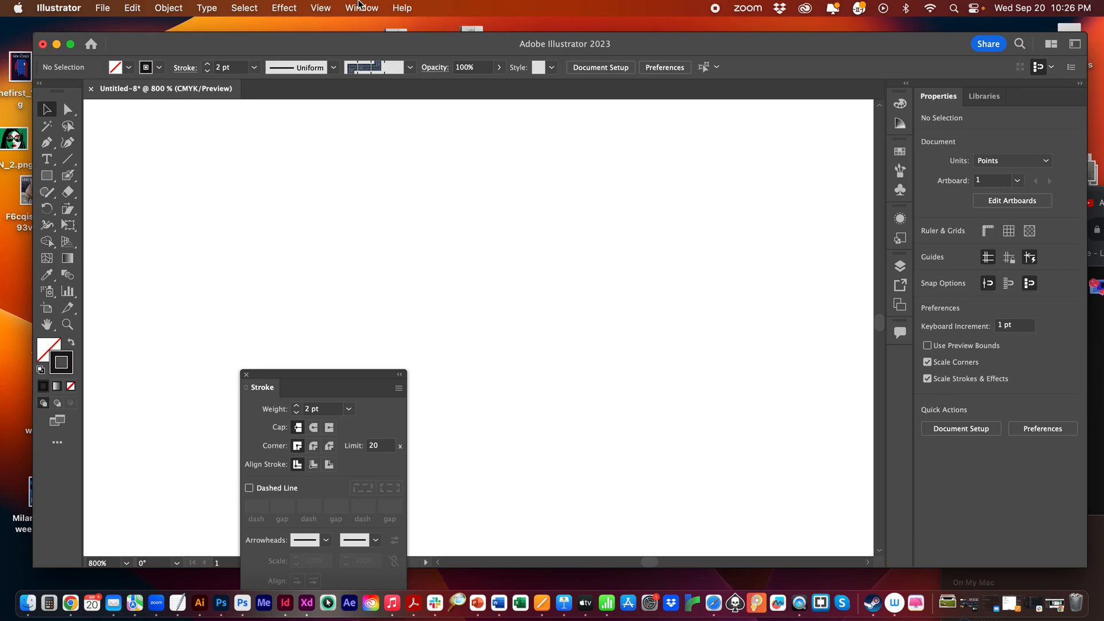
# - Move the floating Stroke panel up over the empty canvas so the whole panel fits on screen
pyautogui.click(360, 7)
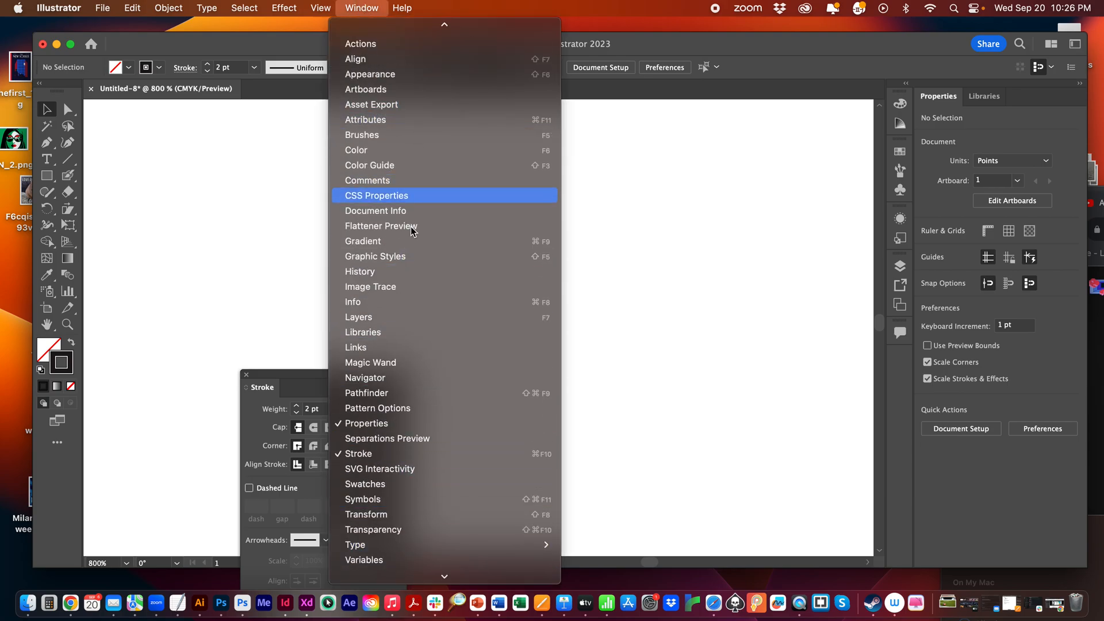
pyautogui.click(358, 454)
pyautogui.moveTo(286, 371)
pyautogui.mouseDown()
pyautogui.moveTo(629, 215)
pyautogui.moveTo(592, 178)
pyautogui.moveTo(646, 161)
pyautogui.mouseUp()
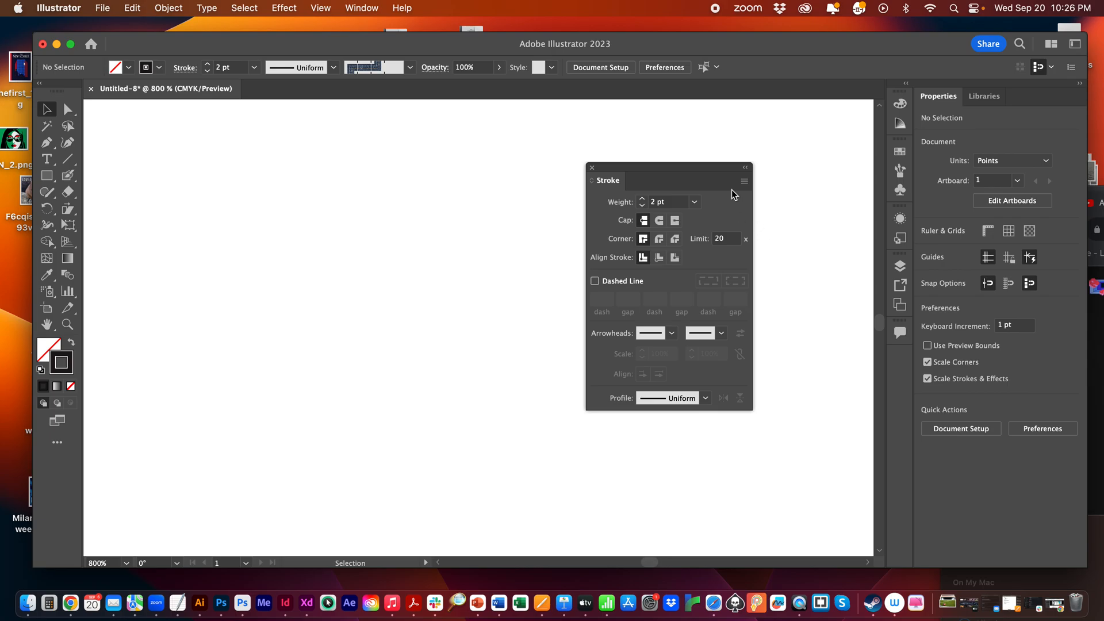
# - Hide the extra options of the Stroke panel and show them again
pyautogui.click(744, 182)
pyautogui.click(781, 187)
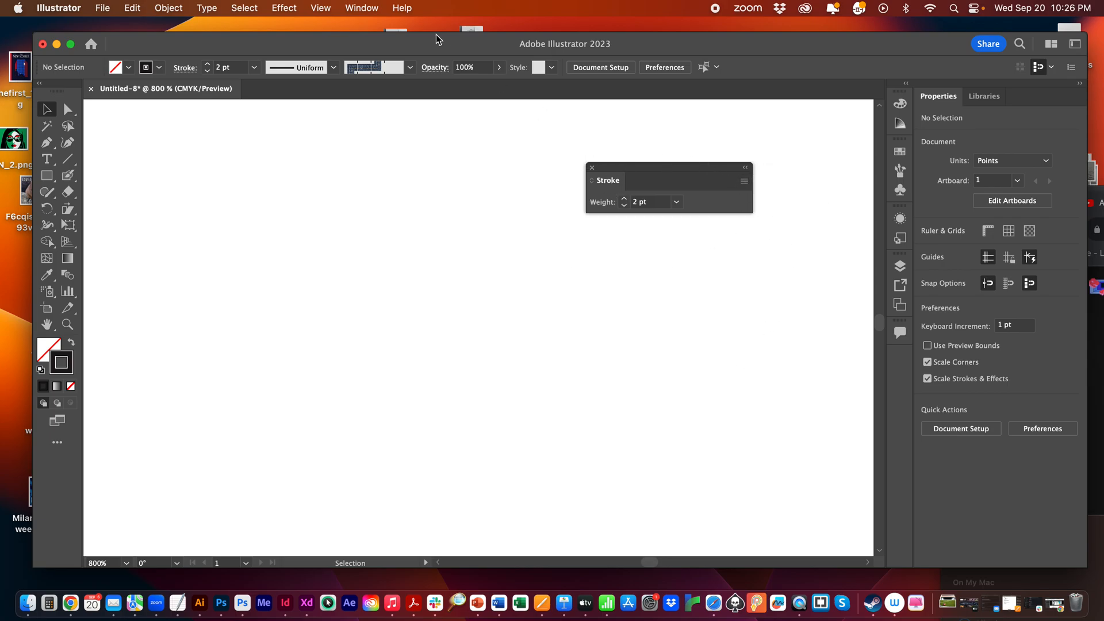
pyautogui.click(747, 181)
pyautogui.click(781, 186)
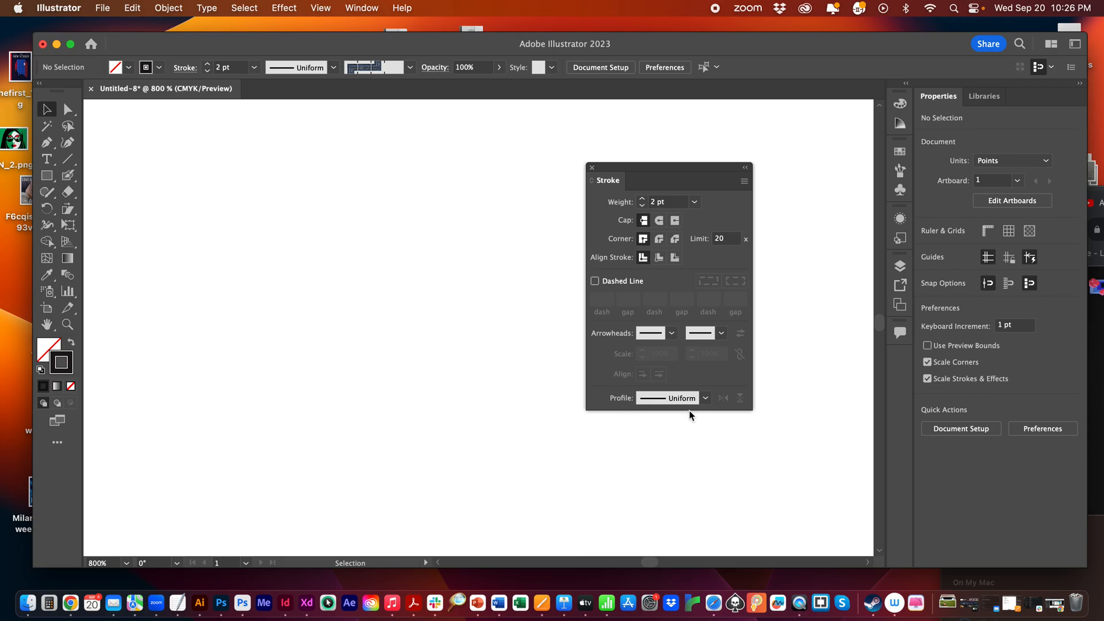
# - Draw an open path about 27 × 44 pt with the Pen tool: two straight segments forming a sharp corner, ending in a curved hook
pyautogui.click(47, 142)
pyautogui.click(355, 144)
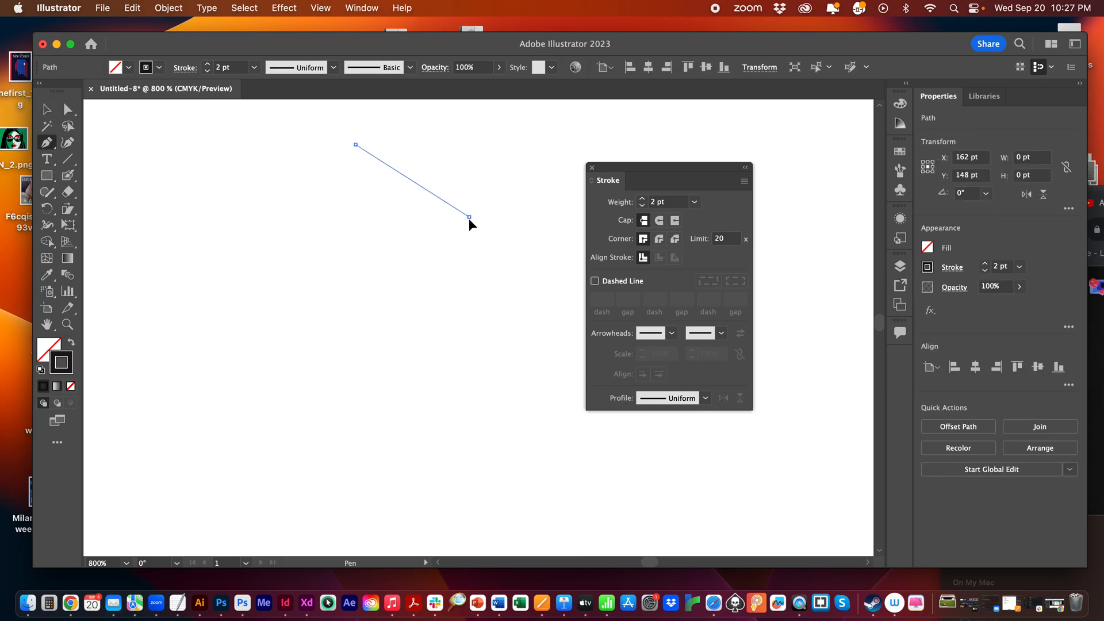
pyautogui.click(468, 218)
pyautogui.click(345, 269)
pyautogui.moveTo(371, 366); pyautogui.dragTo(448, 387)
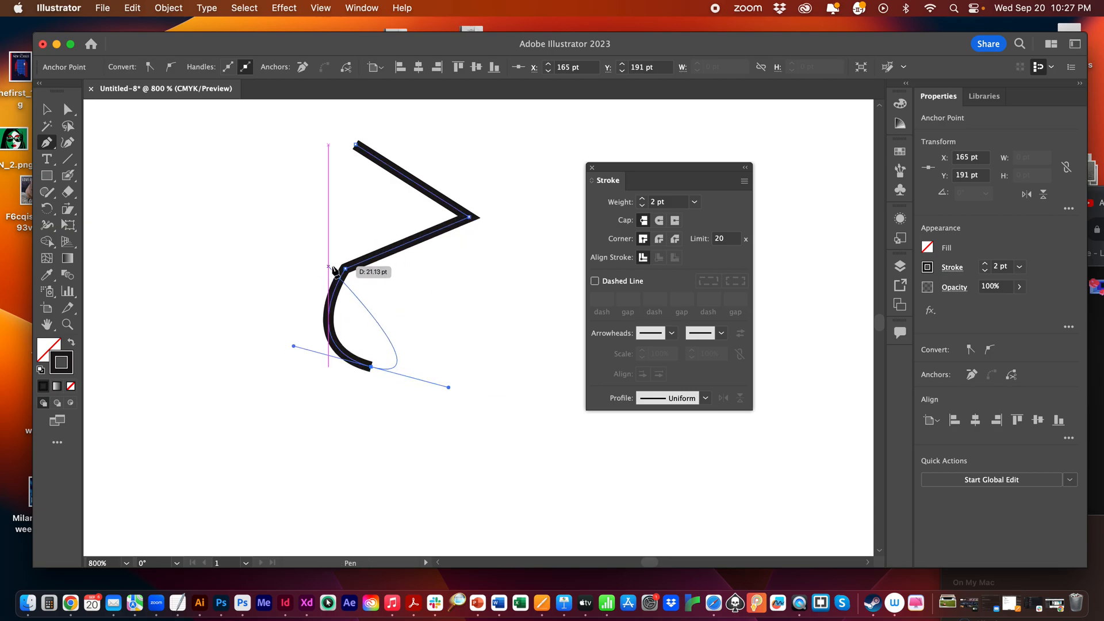
pyautogui.click(443, 294)
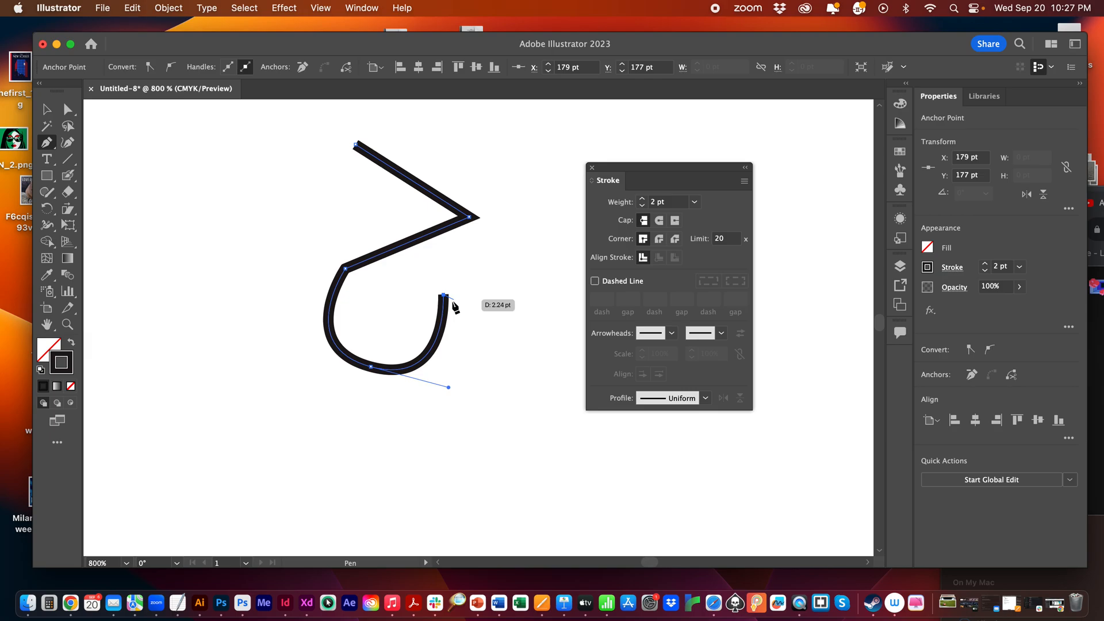
pyautogui.click(45, 109)
pyautogui.click(226, 139)
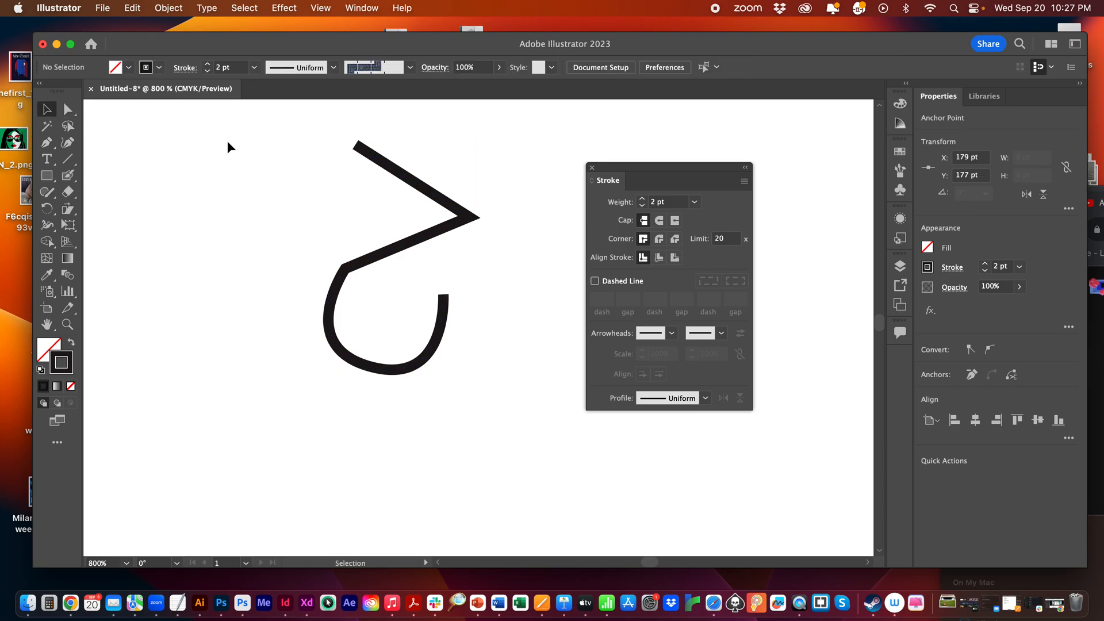
# - Set the stroke weight of the drawn path to 4 pt
pyautogui.click(392, 172)
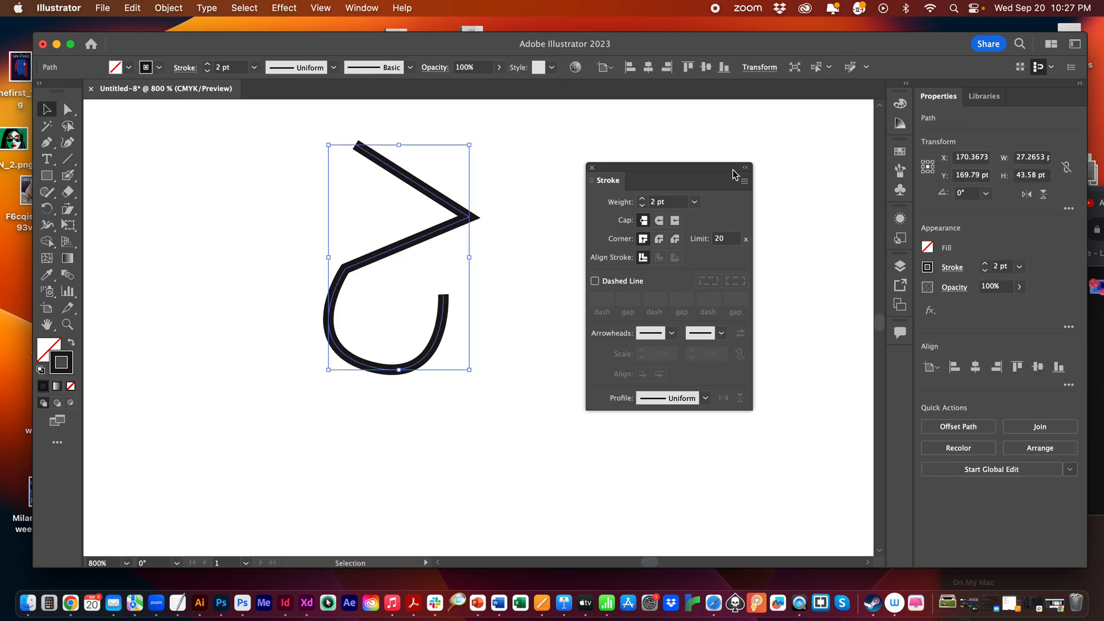
pyautogui.click(694, 201)
pyautogui.click(713, 310)
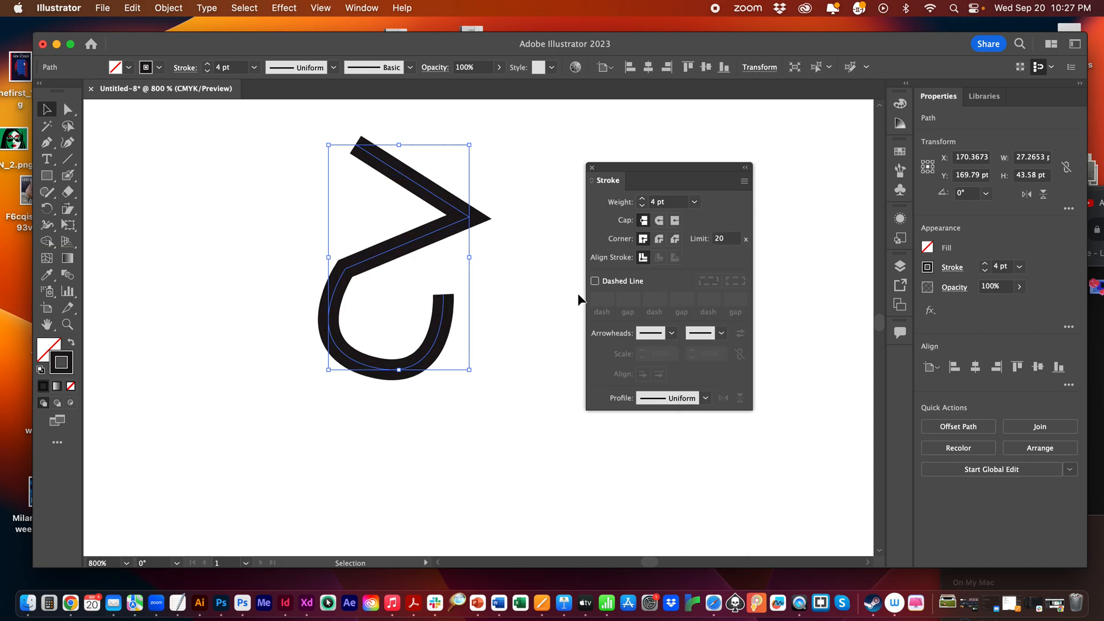
pyautogui.click(554, 292)
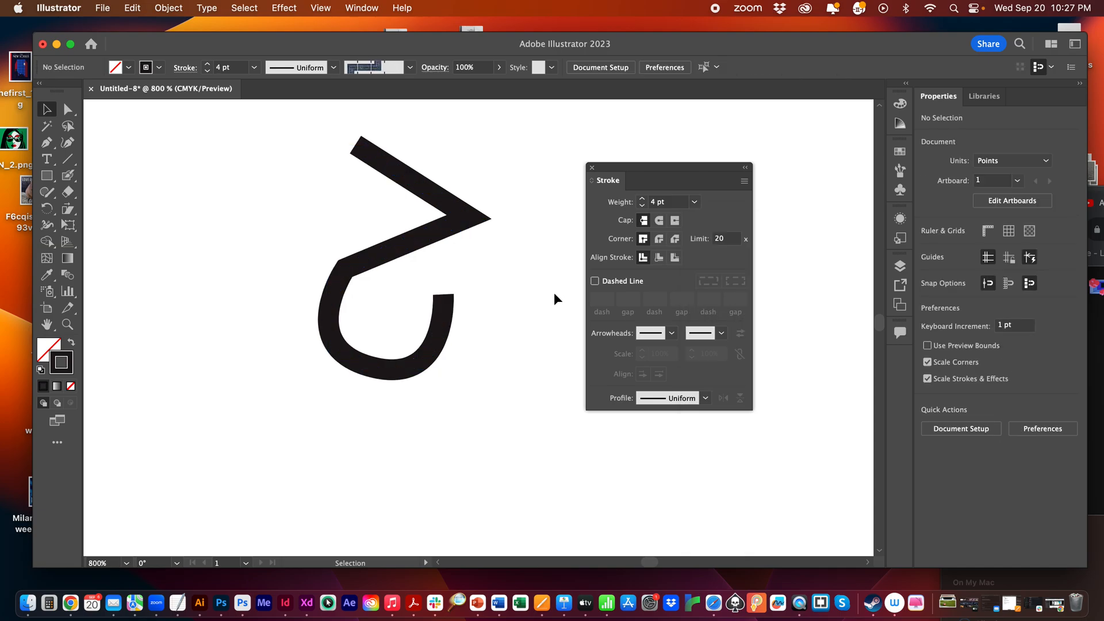
# - Give the path's stroke a round cap at both ends
pyautogui.click(391, 250)
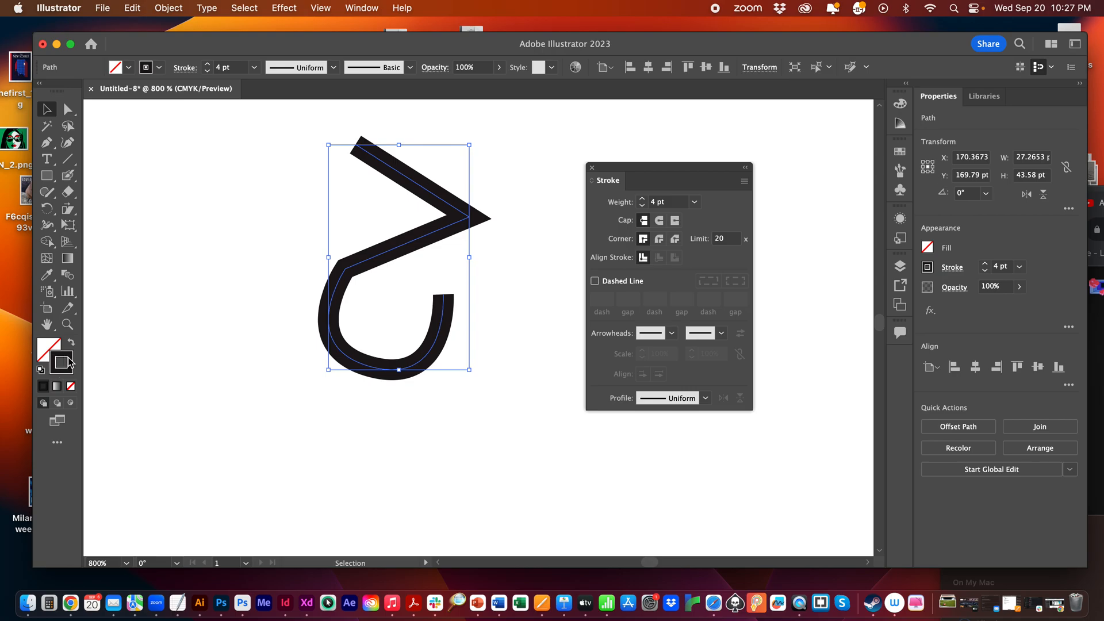
pyautogui.click(154, 339)
pyautogui.click(410, 246)
pyautogui.click(660, 220)
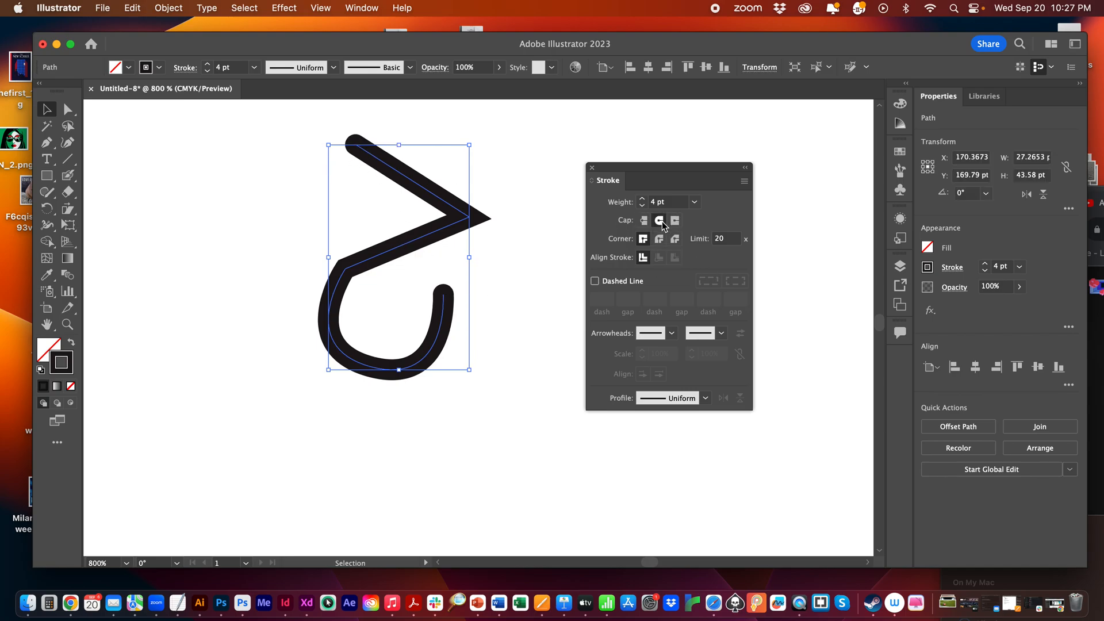
pyautogui.click(554, 347)
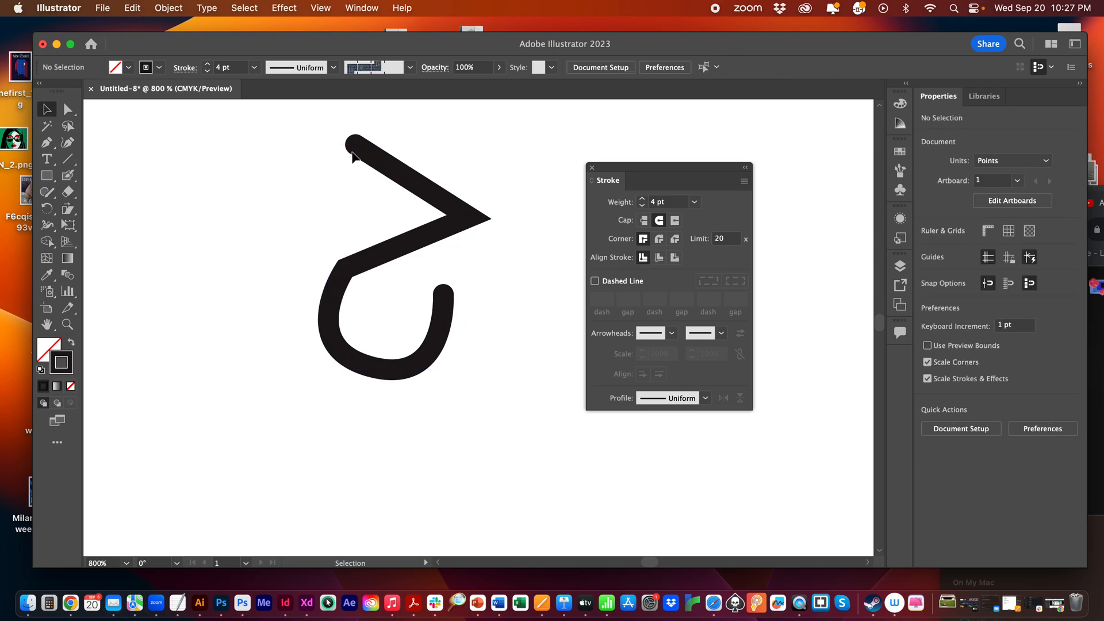
# - Try the projecting cap on the path and switch it back to the round cap
pyautogui.click(460, 216)
pyautogui.click(675, 220)
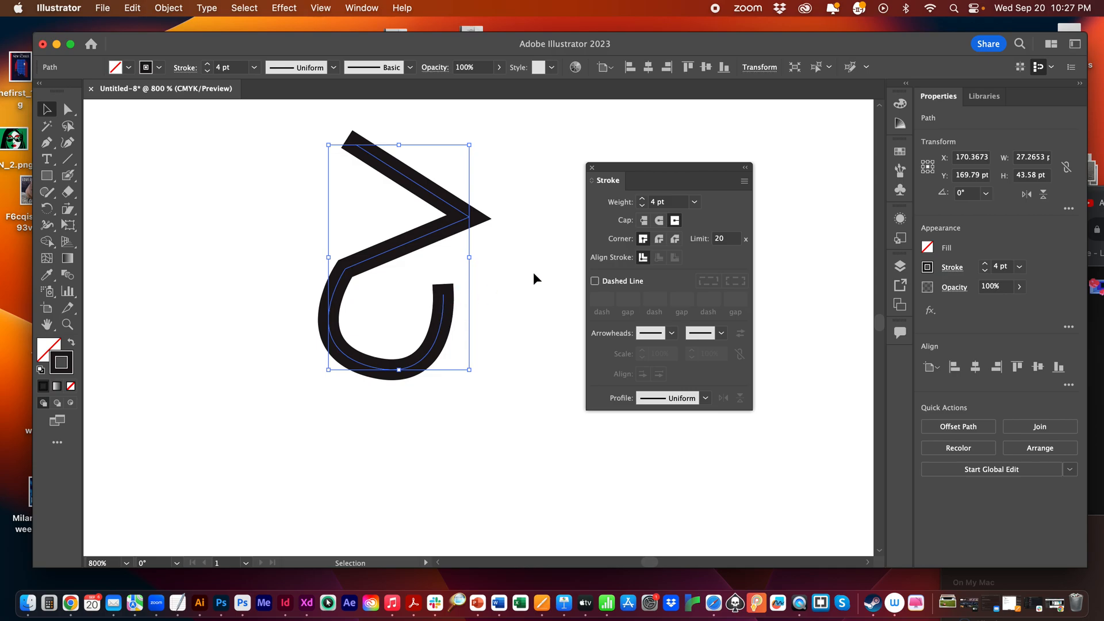
pyautogui.click(659, 220)
pyautogui.click(558, 368)
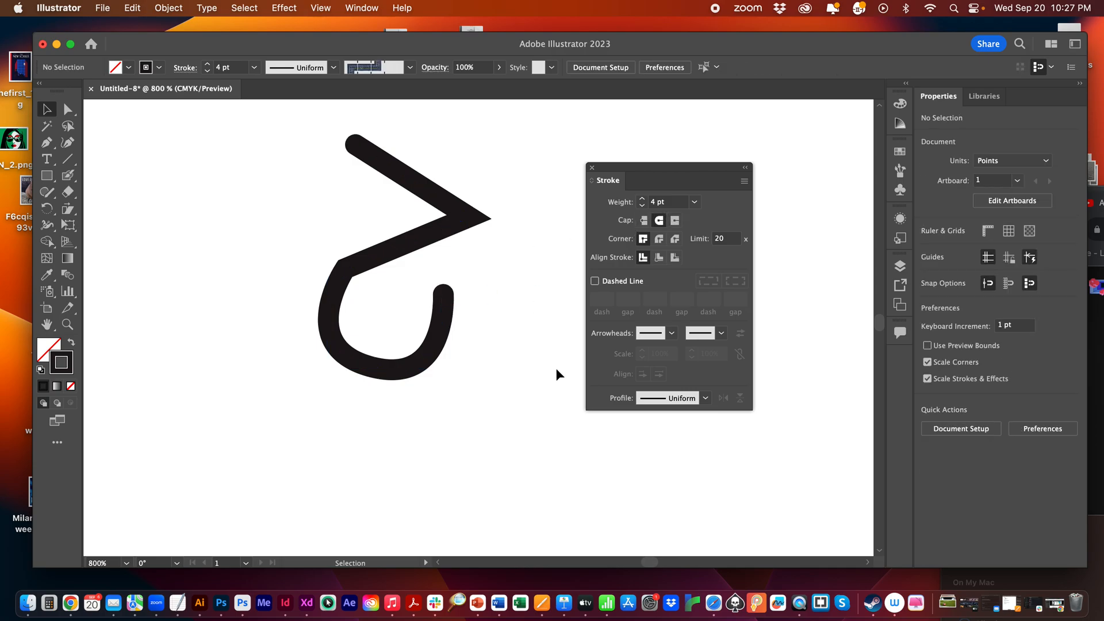
# - Set the corner style of the path's stroke to round join
pyautogui.click(444, 227)
pyautogui.click(659, 239)
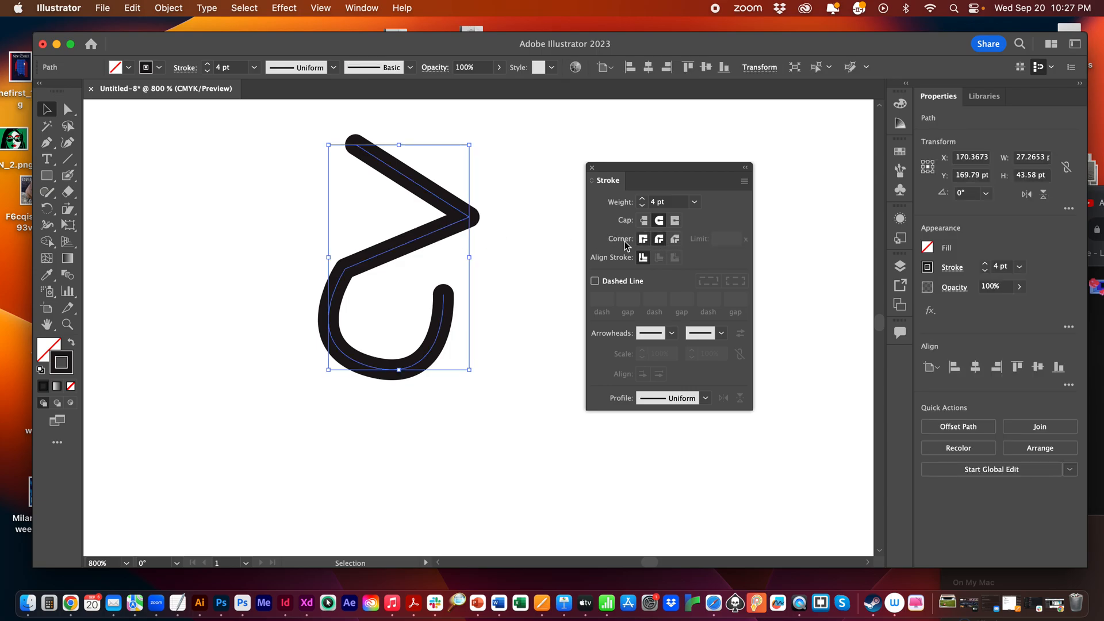
pyautogui.click(524, 326)
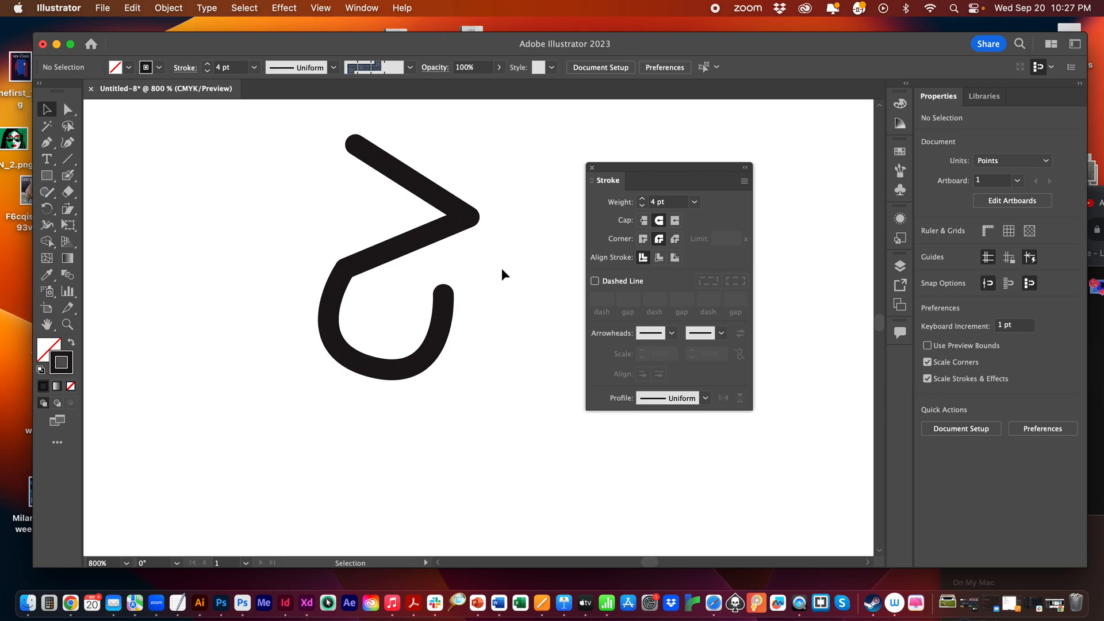
# - Make the path a dashed line with a 0 pt dash and a 12 pt gap
pyautogui.click(437, 232)
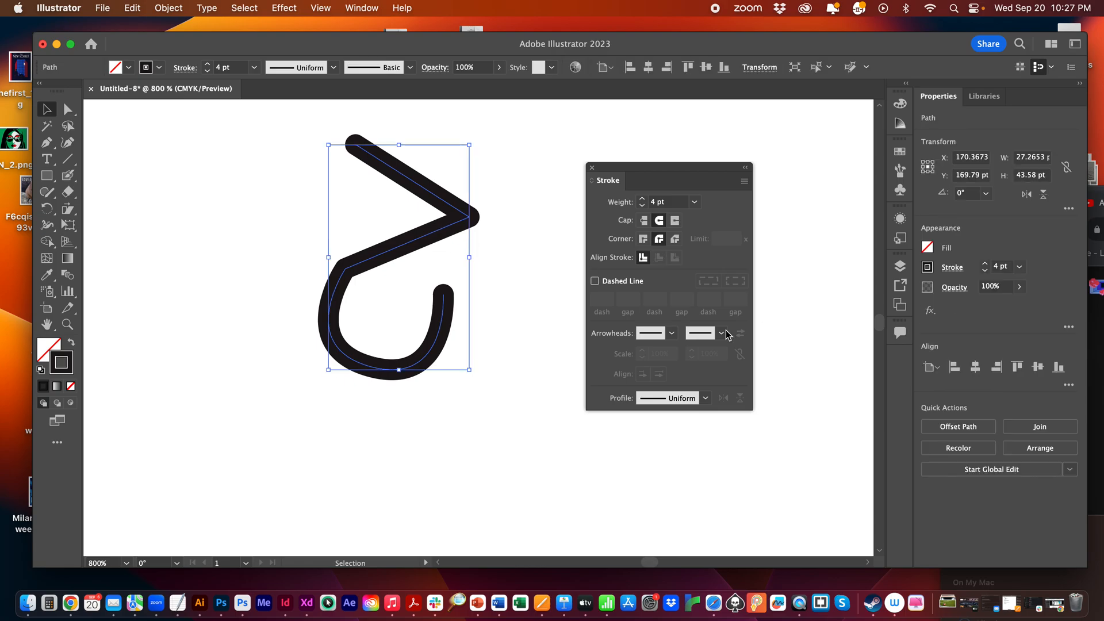
pyautogui.click(594, 281)
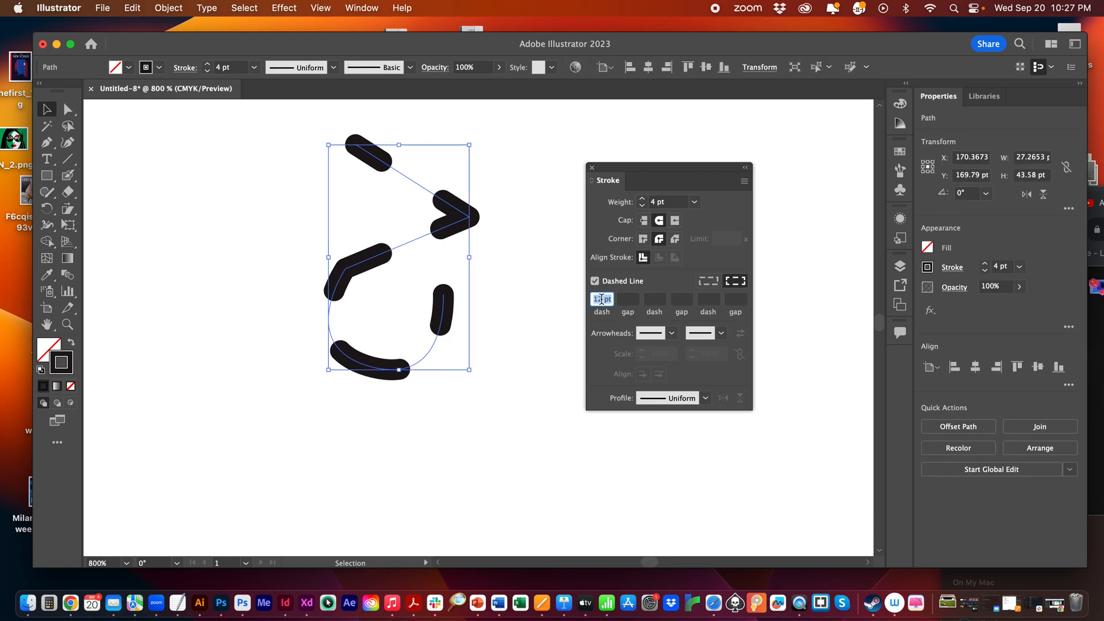
pyautogui.doubleClick(601, 299)
pyautogui.write('0')
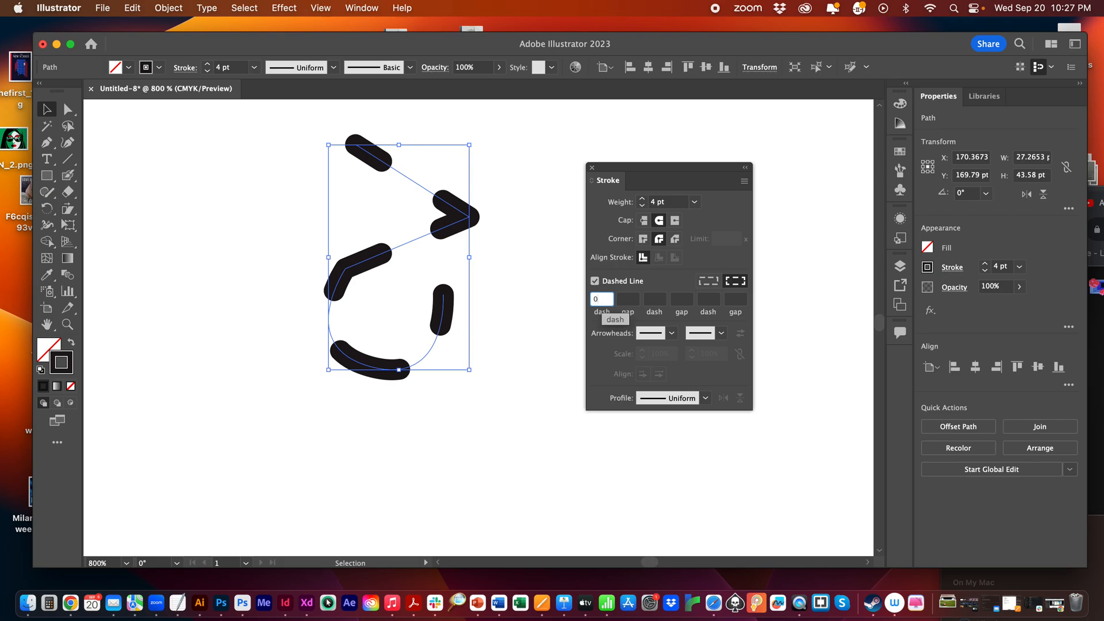
pyautogui.click(627, 300)
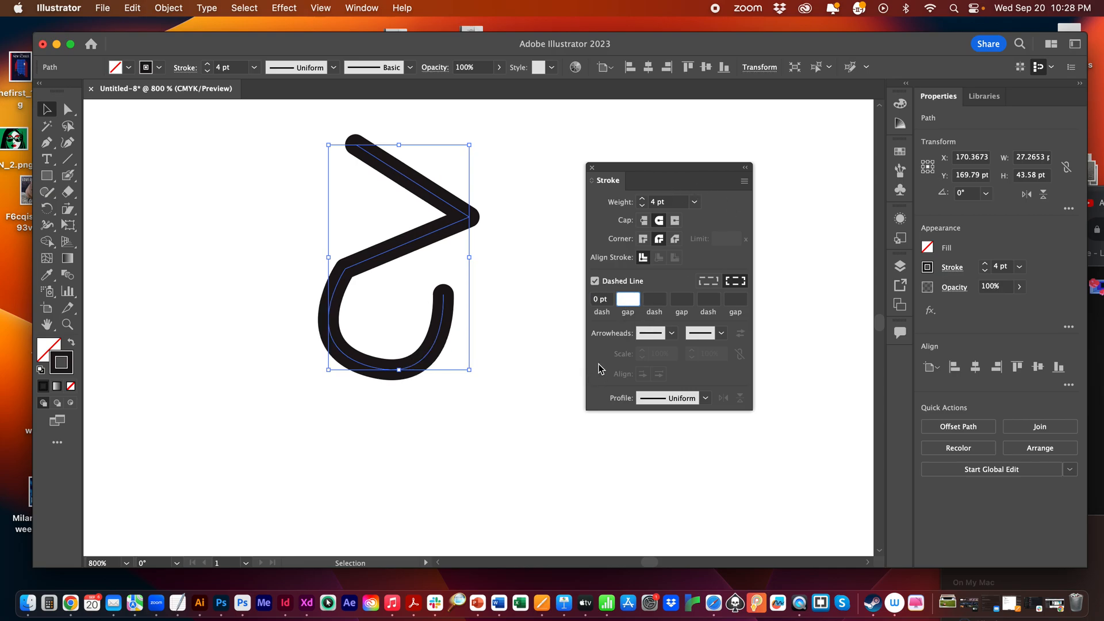
pyautogui.click(655, 299)
# - Tighten the dotted line by setting its gap to 6 pt
pyautogui.click(630, 299)
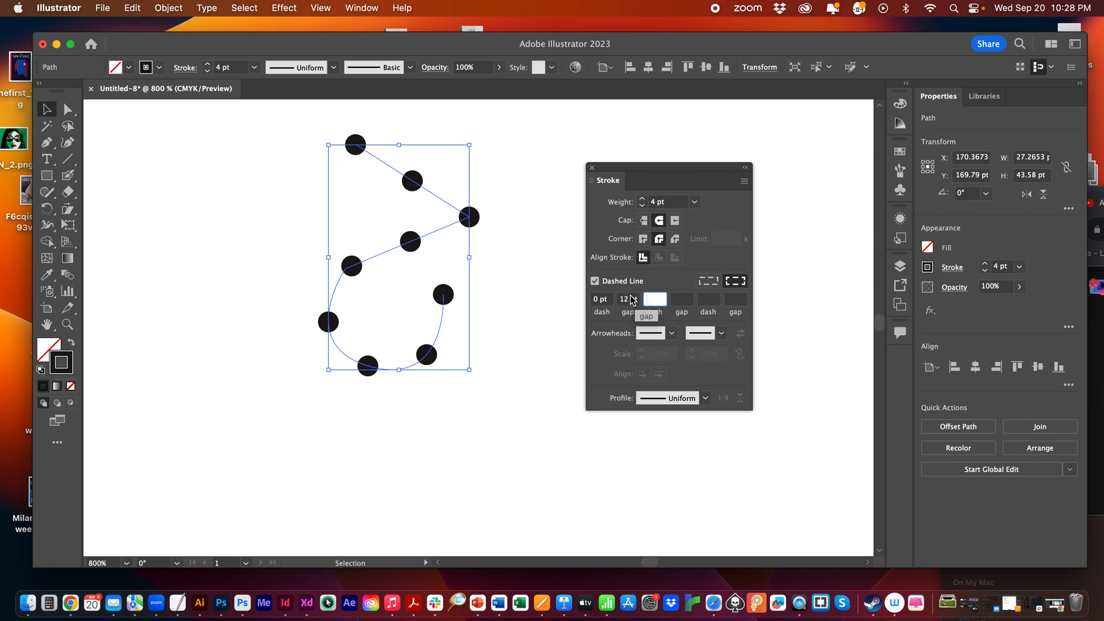
pyautogui.write('6')
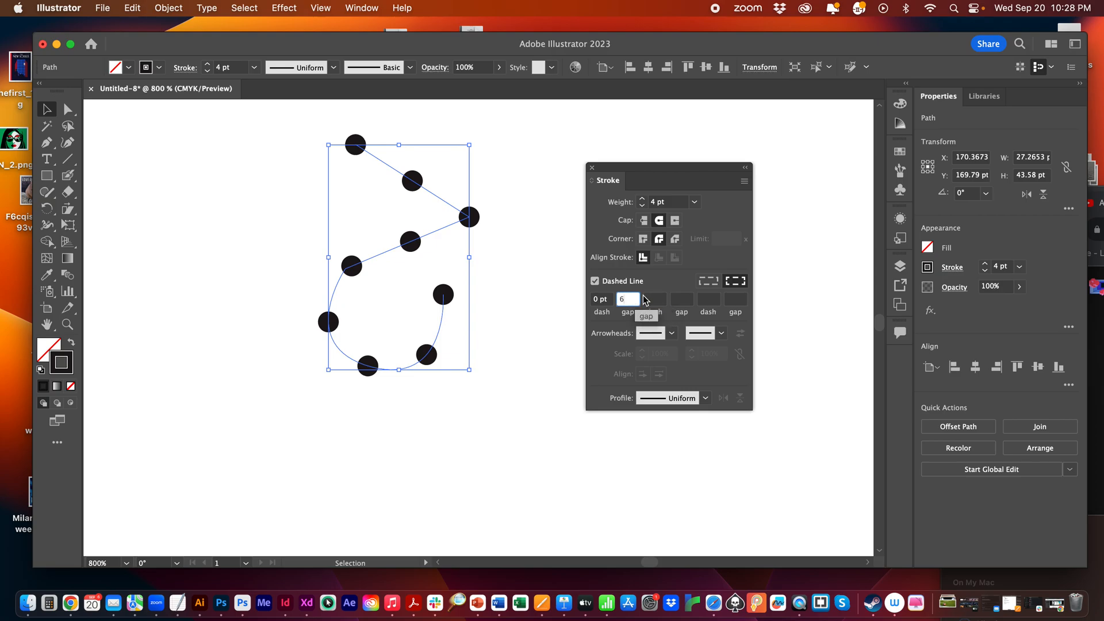
pyautogui.click(655, 299)
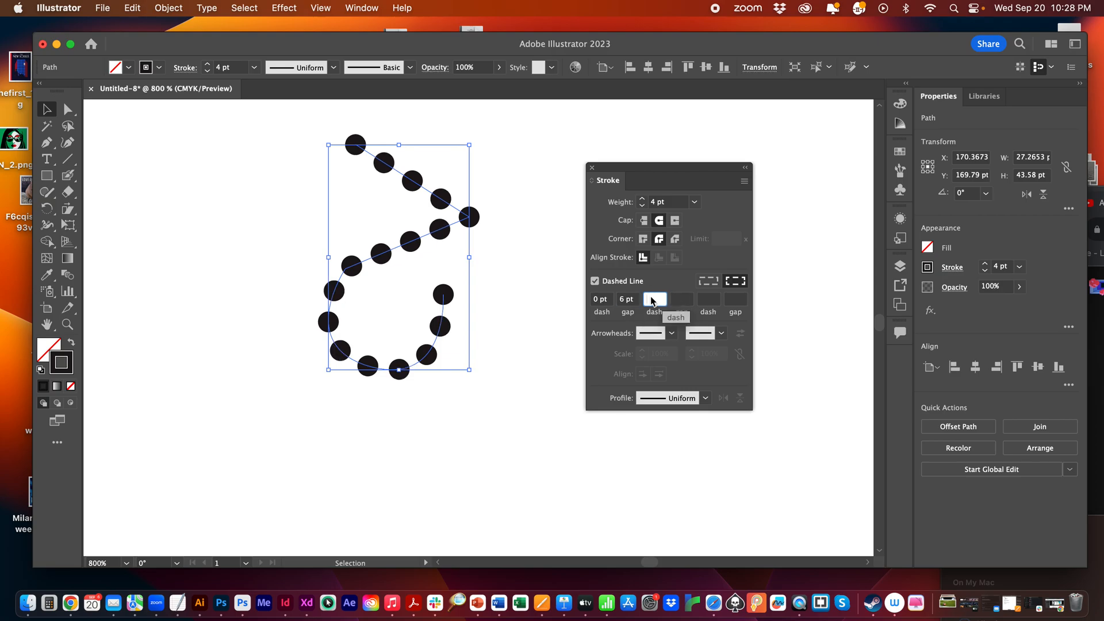
pyautogui.click(546, 348)
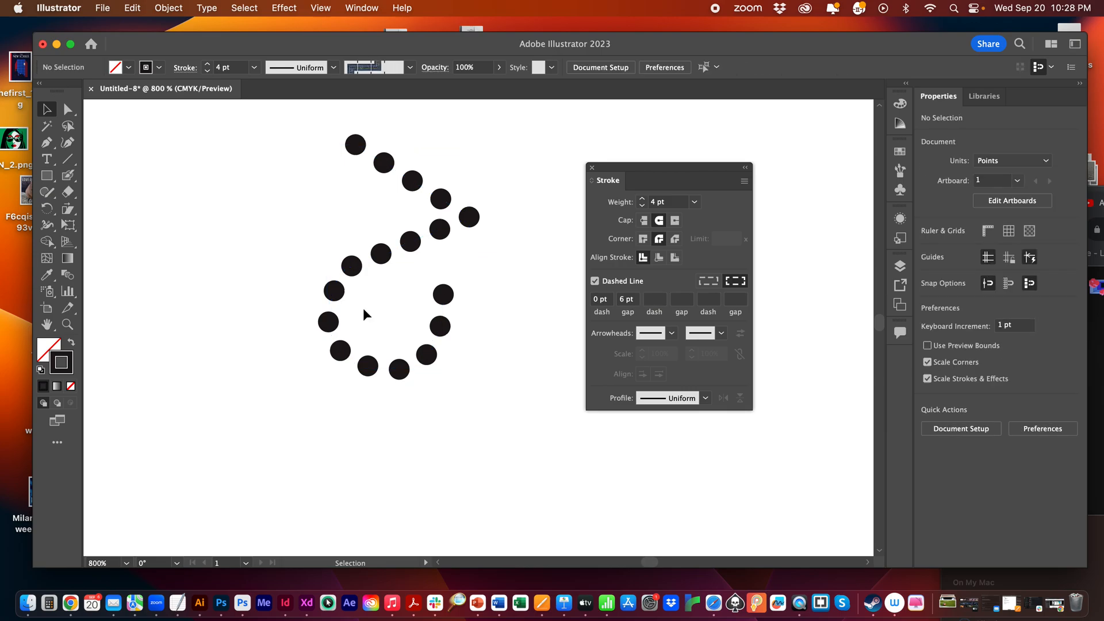
# - Shift the dotted path about 1 pt left and 1 pt down, and turn off its dashed line
pyautogui.moveTo(383, 164)
pyautogui.mouseDown()
pyautogui.moveTo(369, 198)
pyautogui.moveTo(378, 168)
pyautogui.mouseUp()
pyautogui.click(481, 363)
pyautogui.click(435, 209)
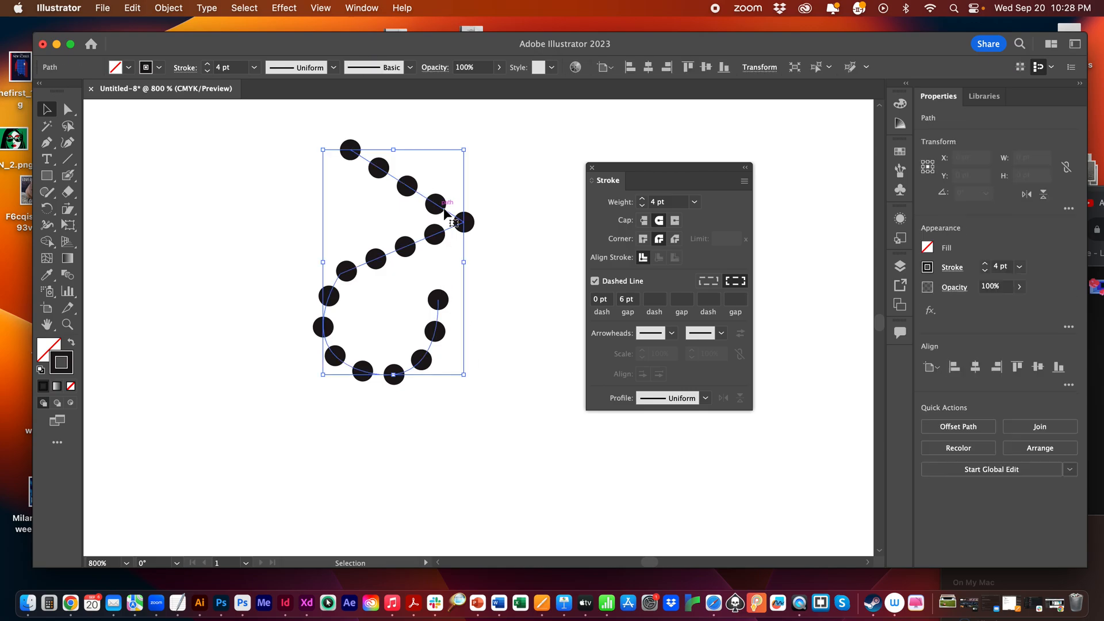
pyautogui.click(595, 281)
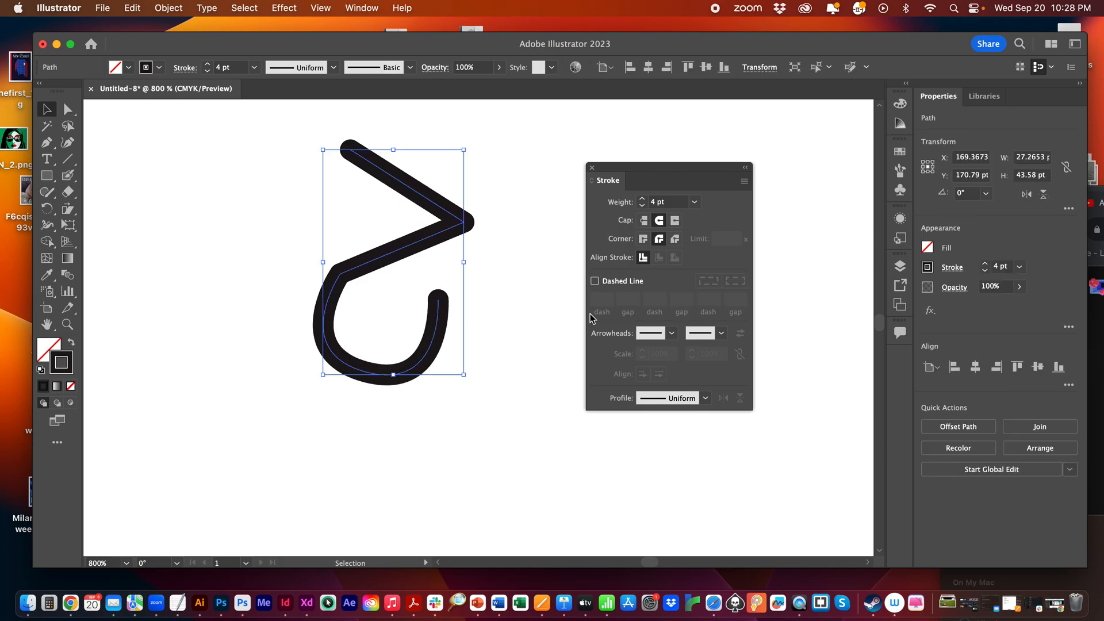
pyautogui.click(548, 440)
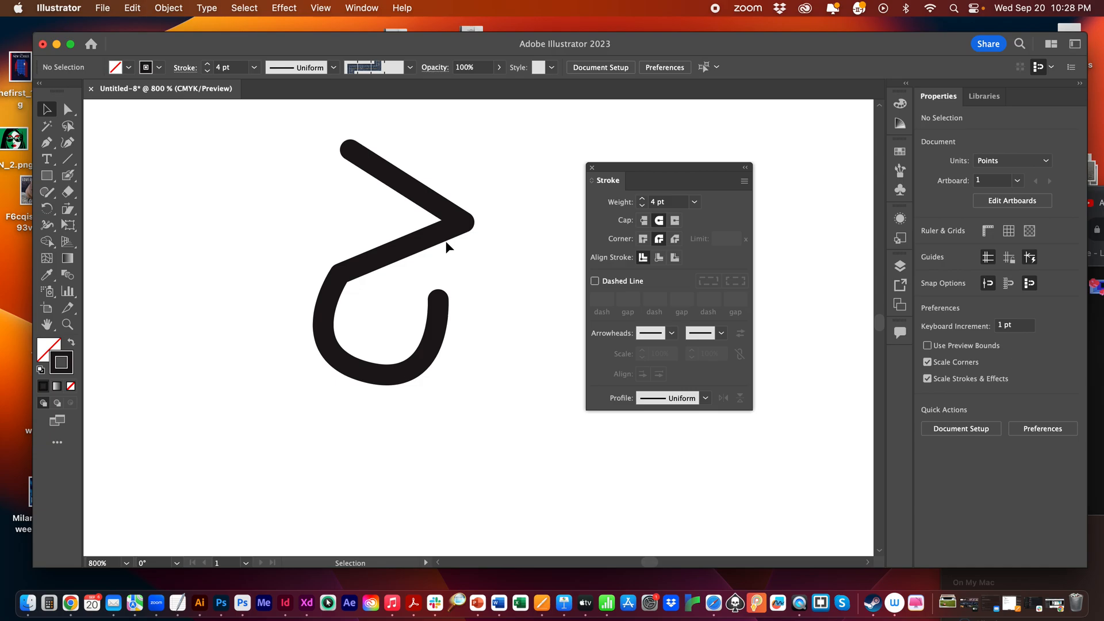
# - Add the Arrow 2 arrowhead to the start of the path
pyautogui.click(470, 229)
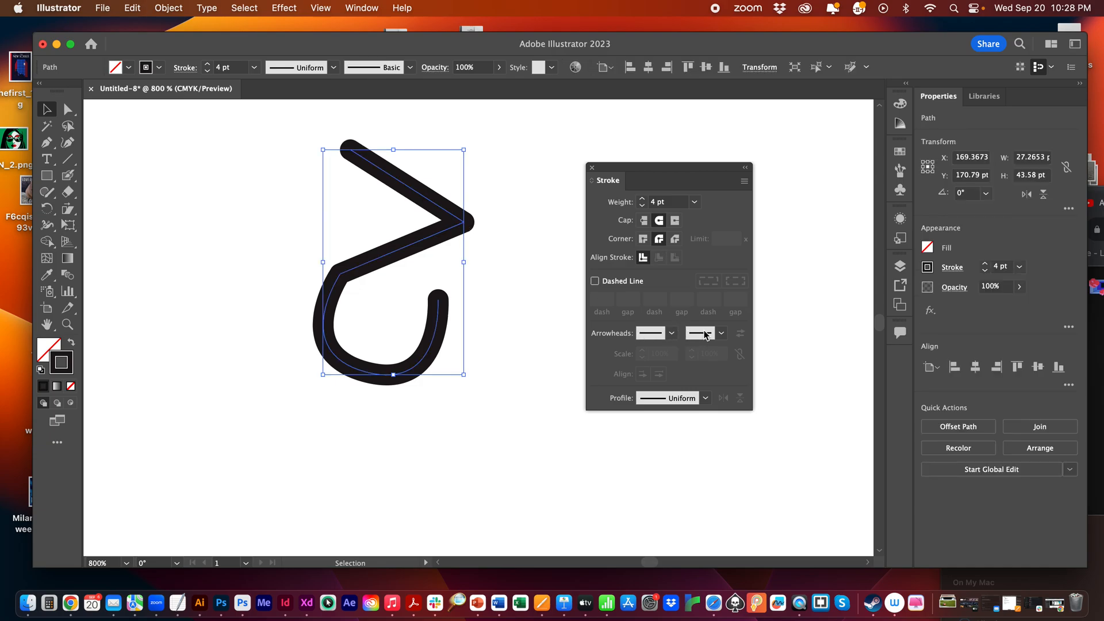
pyautogui.click(669, 333)
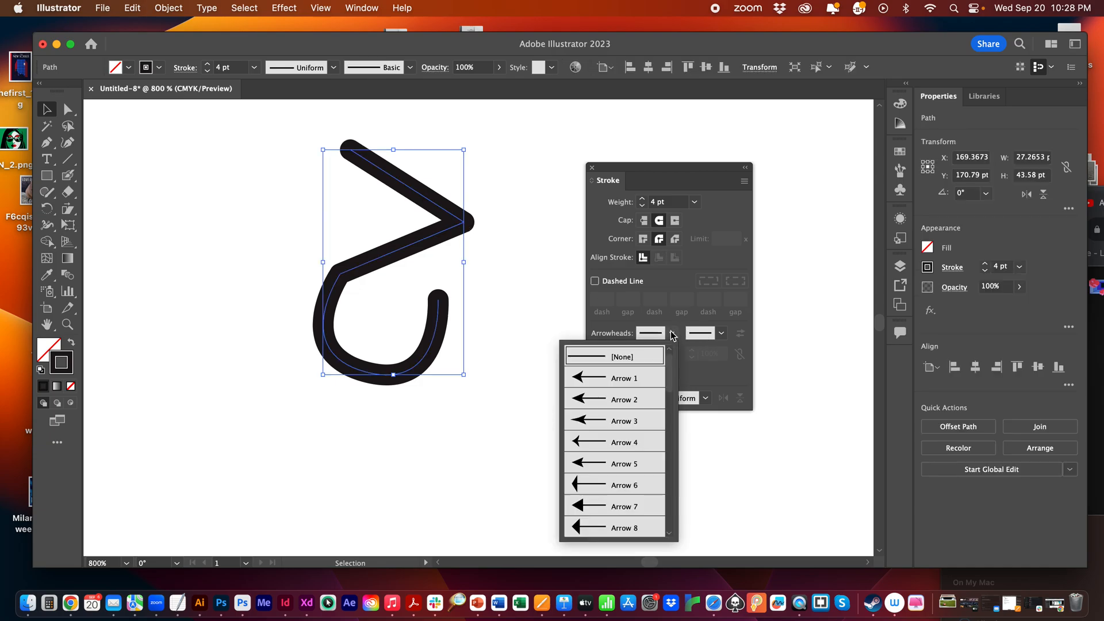
pyautogui.click(594, 401)
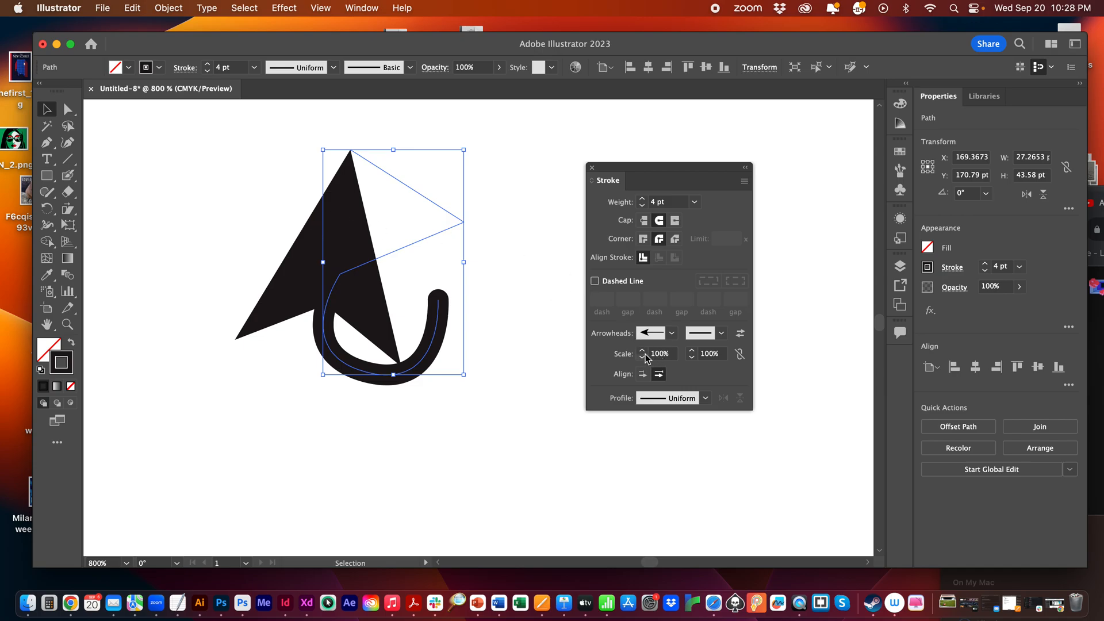
# - Link the start and end arrowhead scales and set them to 50%
pyautogui.moveTo(664, 357); pyautogui.dragTo(670, 357)
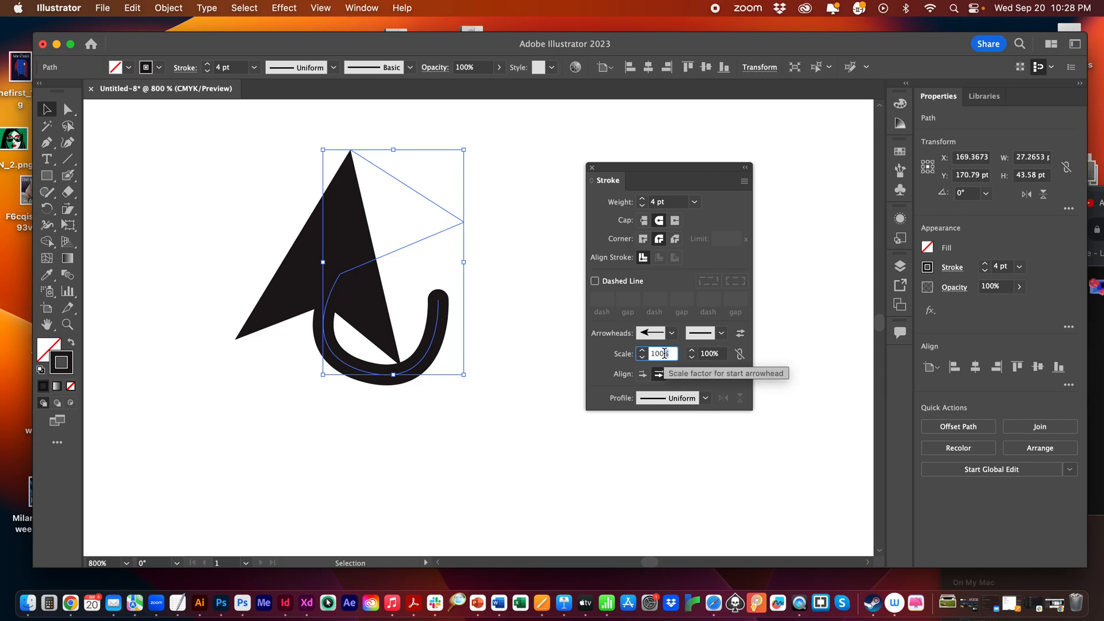
pyautogui.click(740, 355)
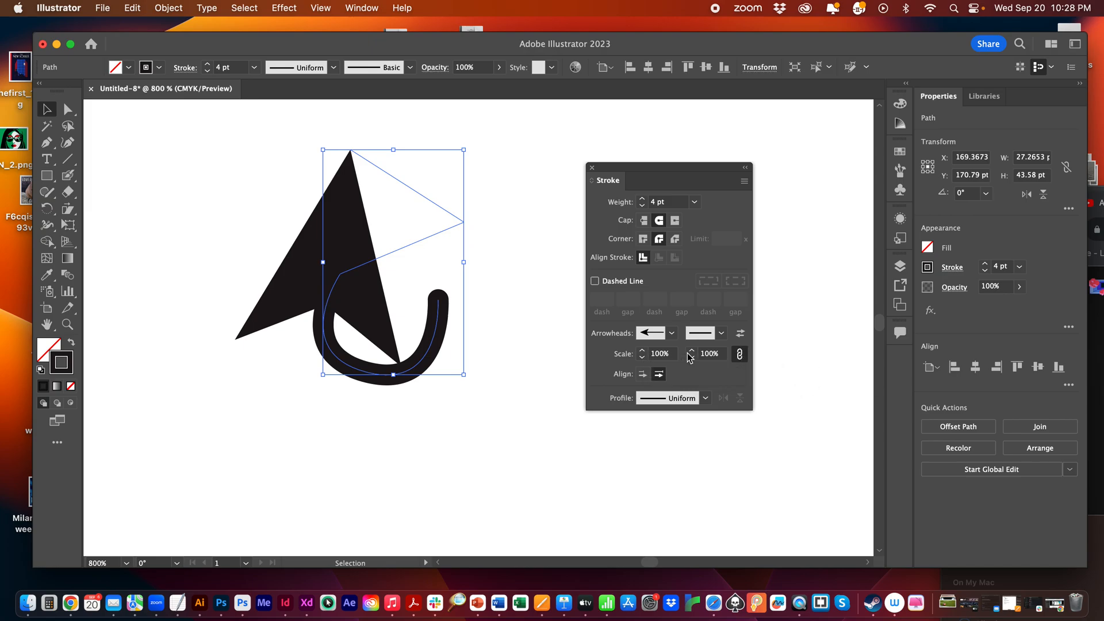
pyautogui.doubleClick(661, 352)
pyautogui.write('50')
pyautogui.press('Tab')
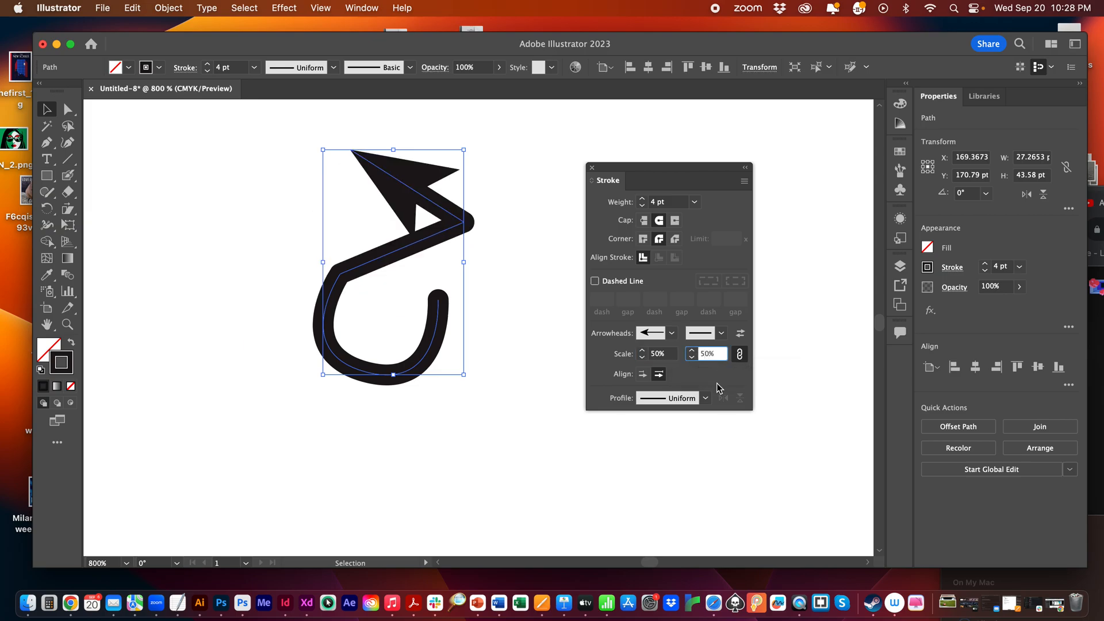
# - Set the linked start and end arrowhead scales to 25%
pyautogui.doubleClick(662, 352)
pyautogui.write('25')
pyautogui.press('Tab')
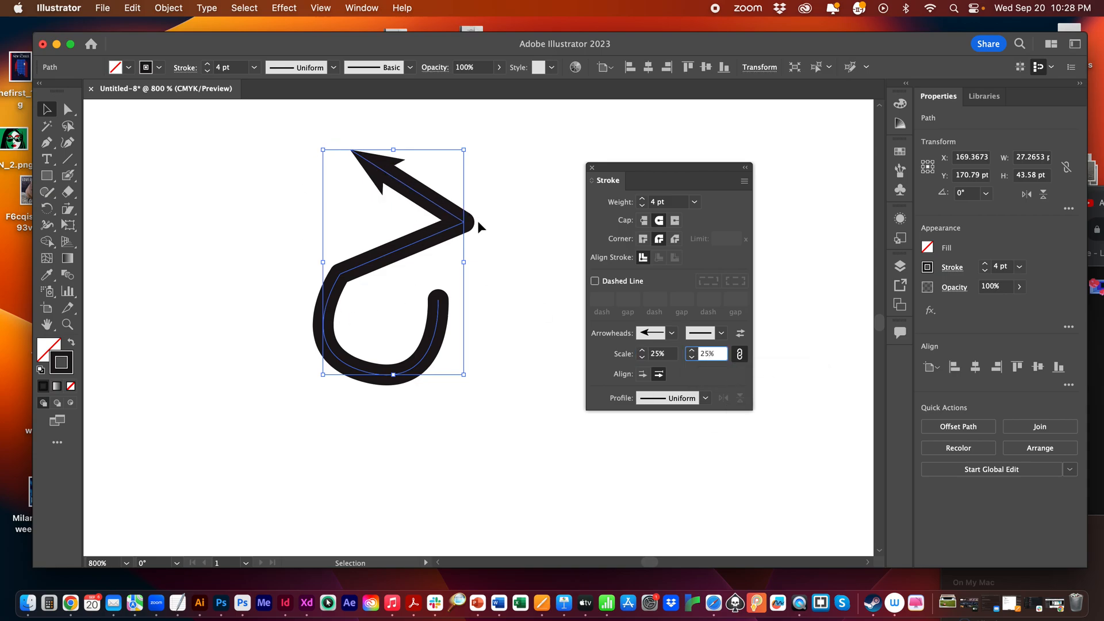
# - Set the path's stroke weight to 2 pt and the linked arrowhead scales to 50%
pyautogui.click(694, 202)
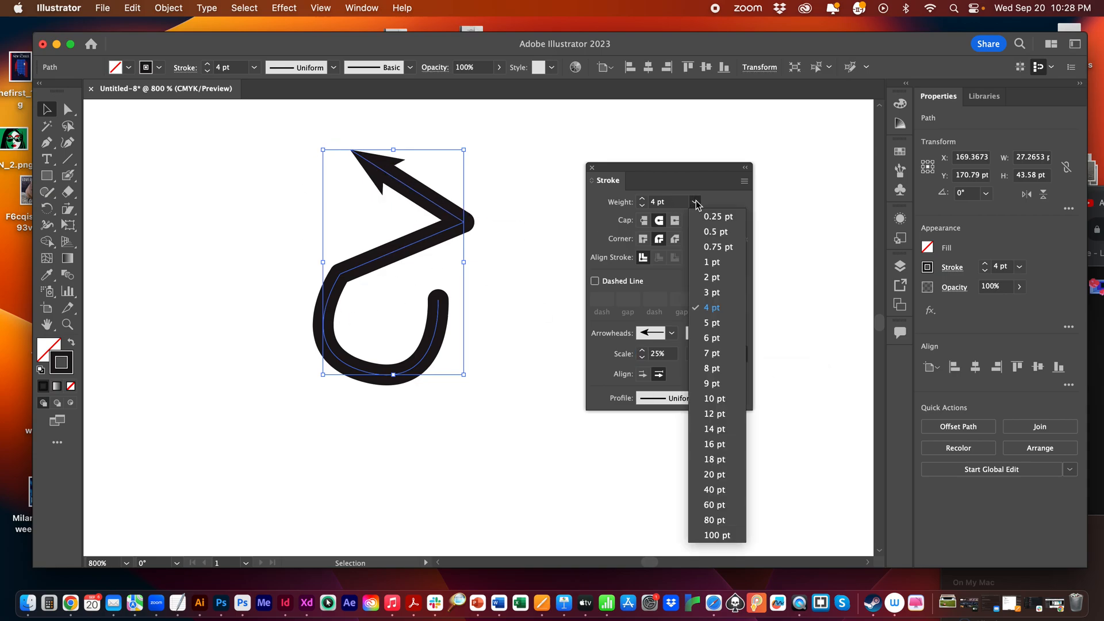
pyautogui.click(713, 278)
pyautogui.click(658, 354)
pyautogui.write('50')
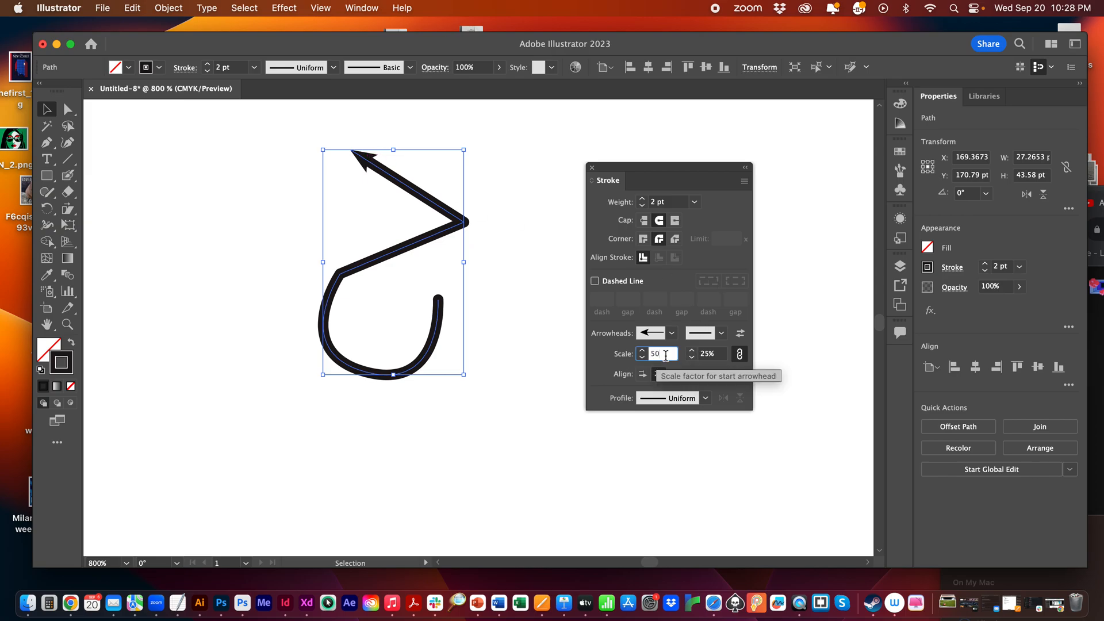
pyautogui.press('Tab')
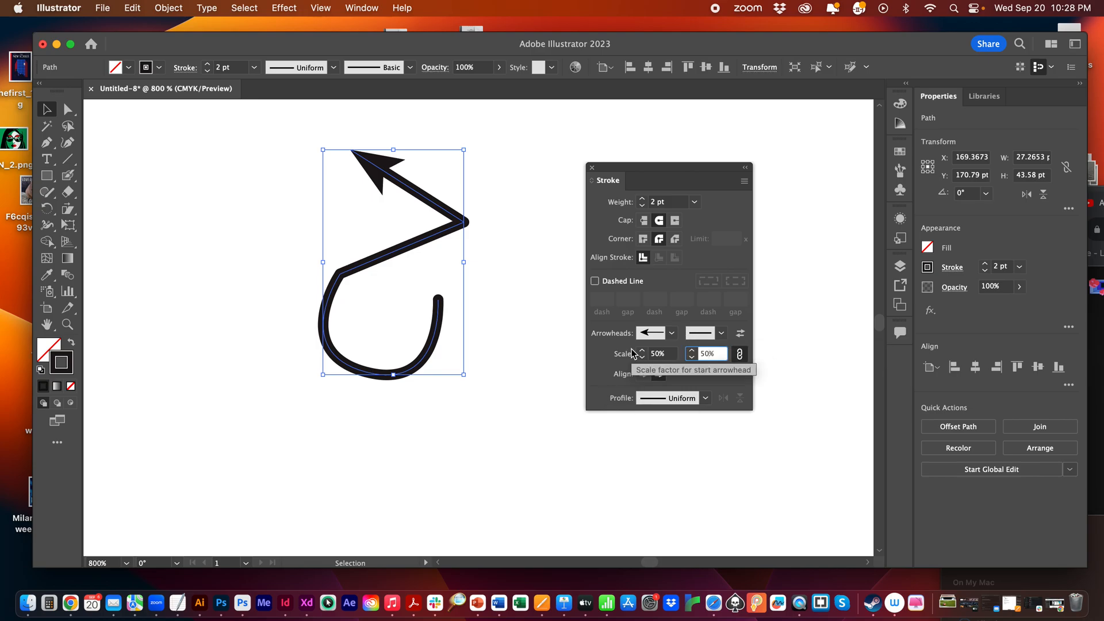
# - Add the Arrow 19 arrowhead to the end of the path
pyautogui.click(721, 332)
pyautogui.scroll(-3, 661, 459)
pyautogui.scroll(-3, 661, 460)
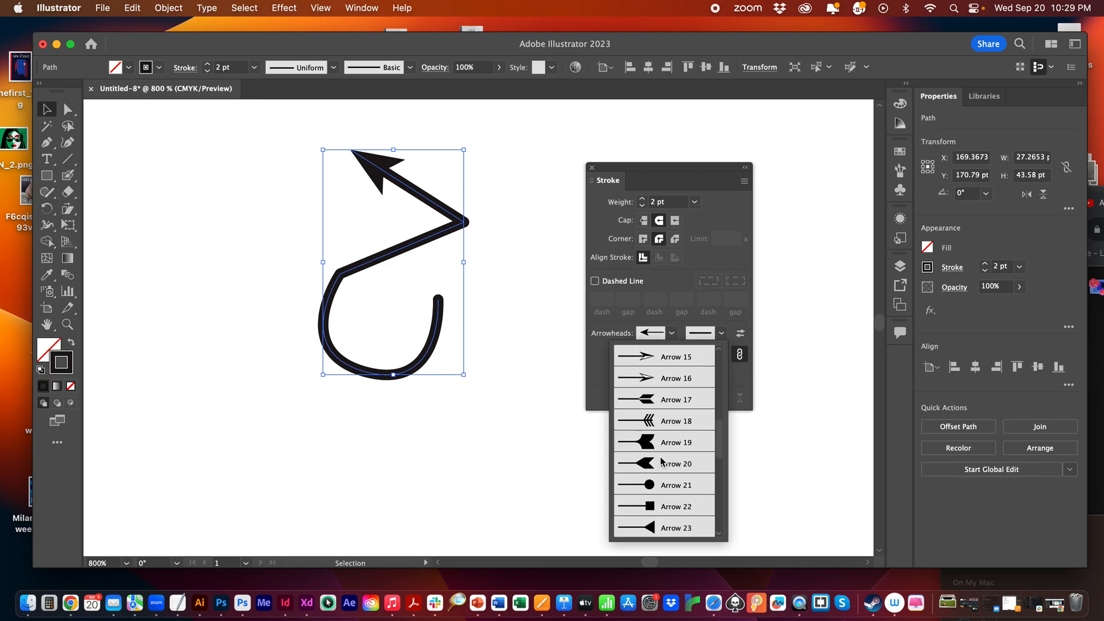
pyautogui.click(645, 422)
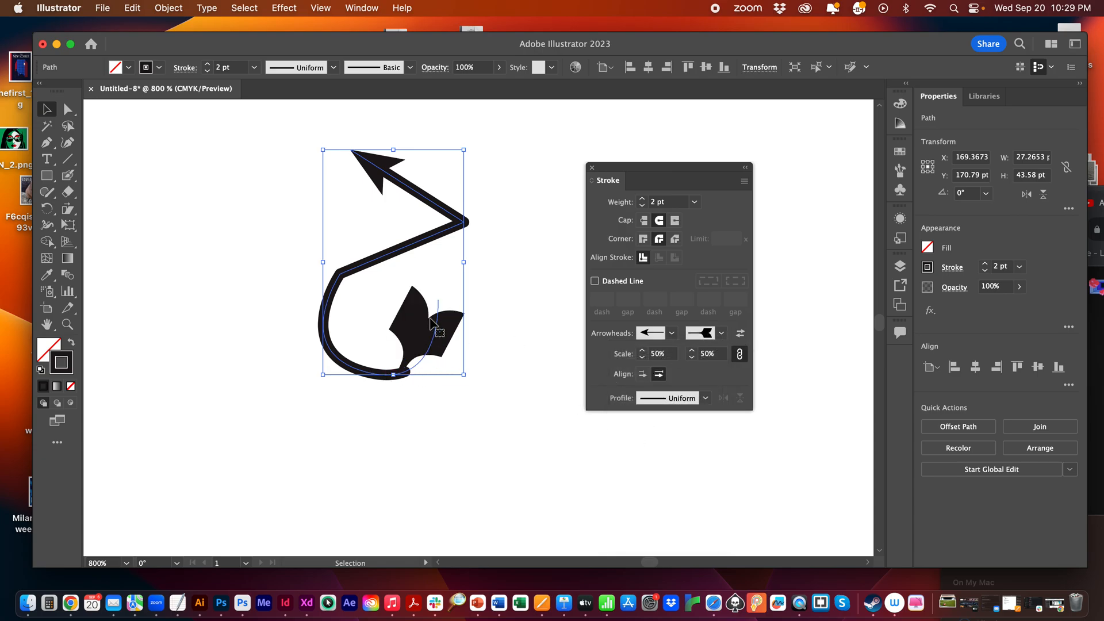
# - Give the path a butt cap and move its end anchor point to about X 184 pt, Y 196 pt
pyautogui.click(643, 220)
pyautogui.click(68, 110)
pyautogui.click(202, 179)
pyautogui.moveTo(441, 330)
pyautogui.mouseDown()
pyautogui.moveTo(462, 394)
pyautogui.moveTo(505, 396)
pyautogui.moveTo(470, 393)
pyautogui.mouseUp()
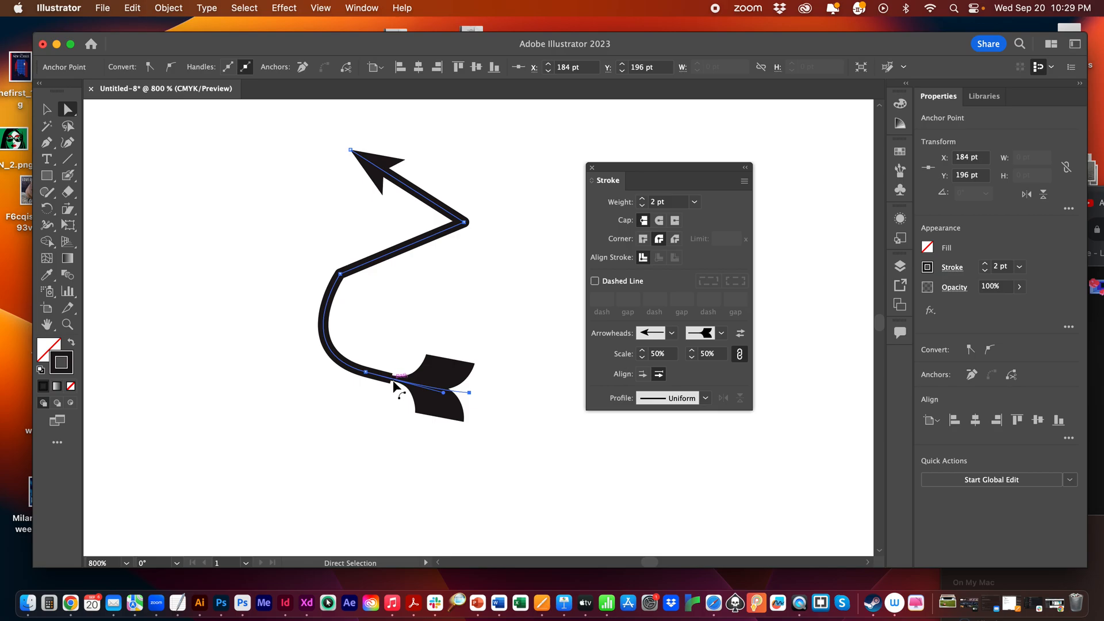
# - Set both linked arrowhead scales to 100% and deselect the path
pyautogui.click(661, 353)
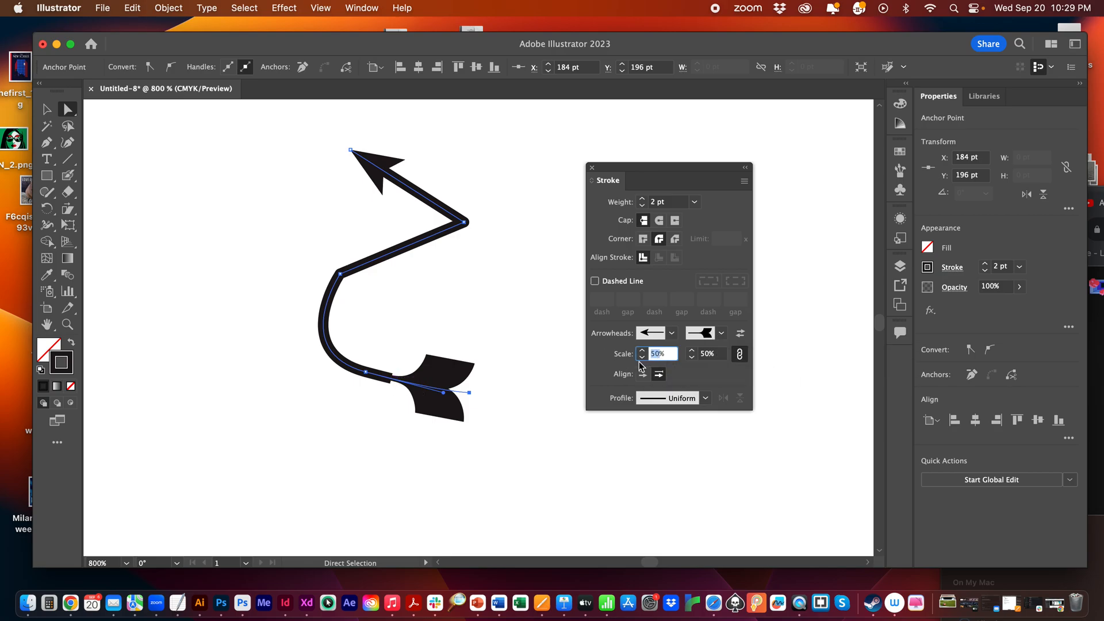
pyautogui.write('100')
pyautogui.press('Return')
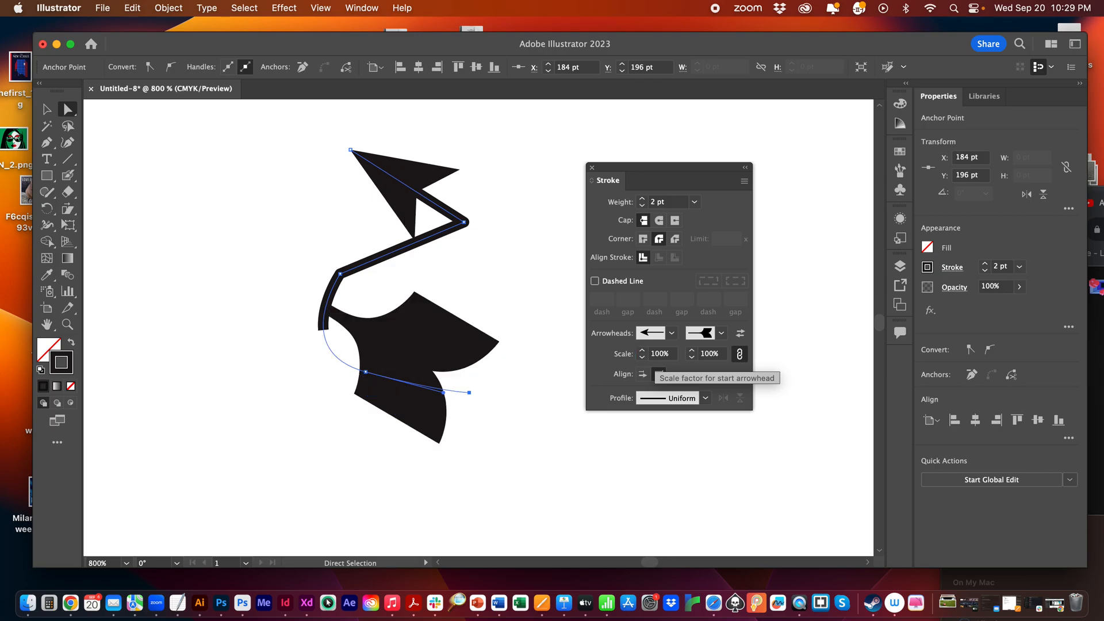
pyautogui.click(521, 352)
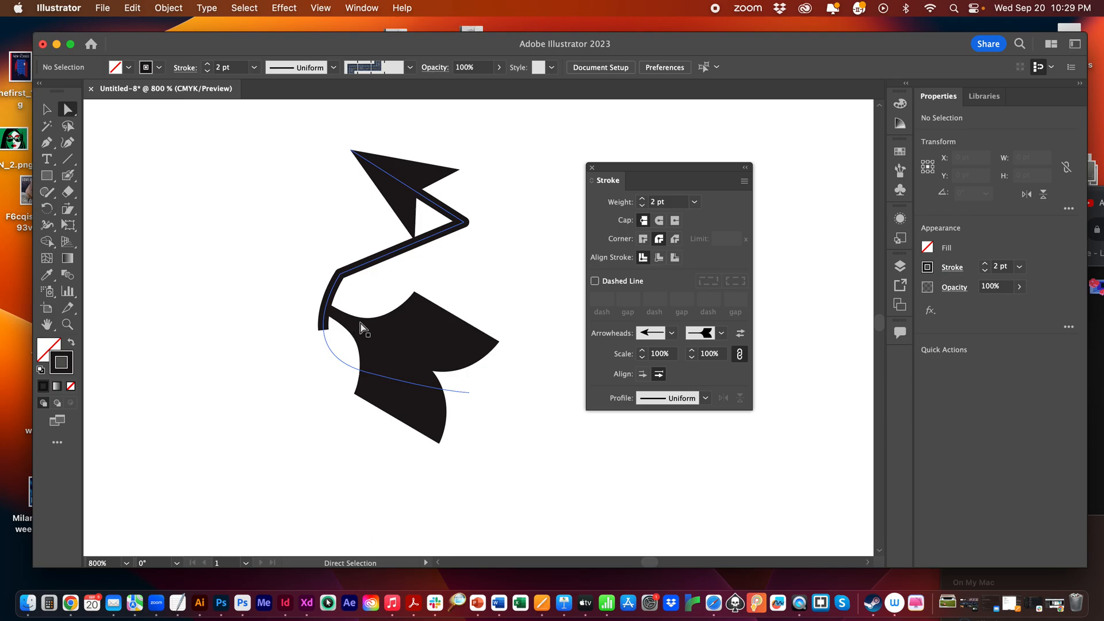
# - Stretch the whole path downward to about 75 pt high and move it to about X 158.9 pt, Y 179.5 pt
pyautogui.press('v')
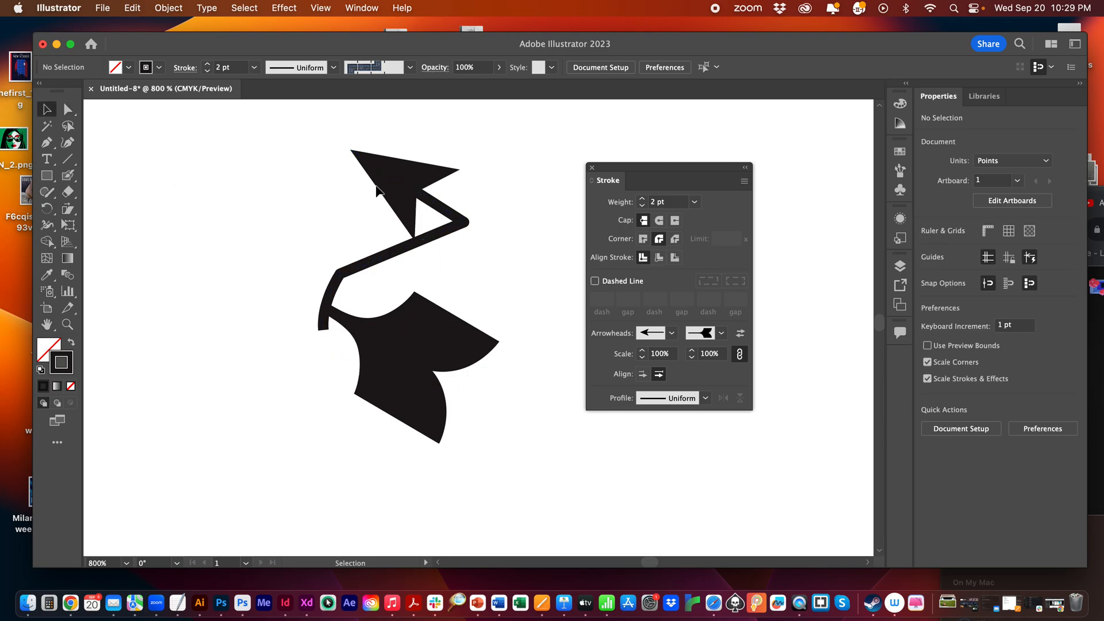
pyautogui.click(408, 194)
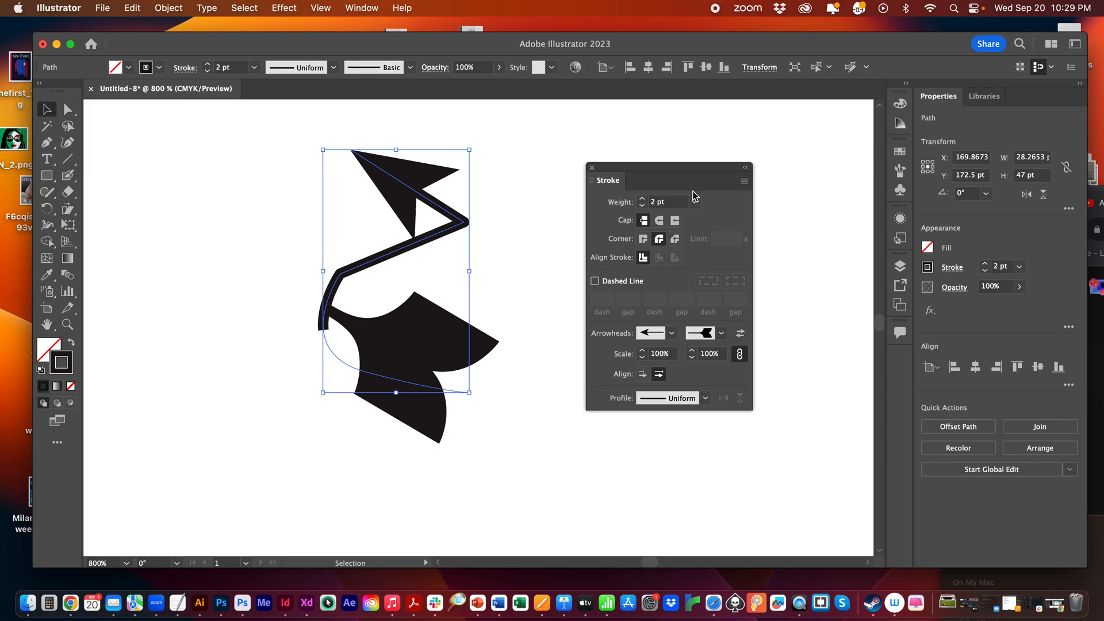
pyautogui.moveTo(396, 392); pyautogui.dragTo(381, 540)
pyautogui.moveTo(395, 216); pyautogui.dragTo(344, 184)
pyautogui.press('super+minus')
pyautogui.press('super+minus')
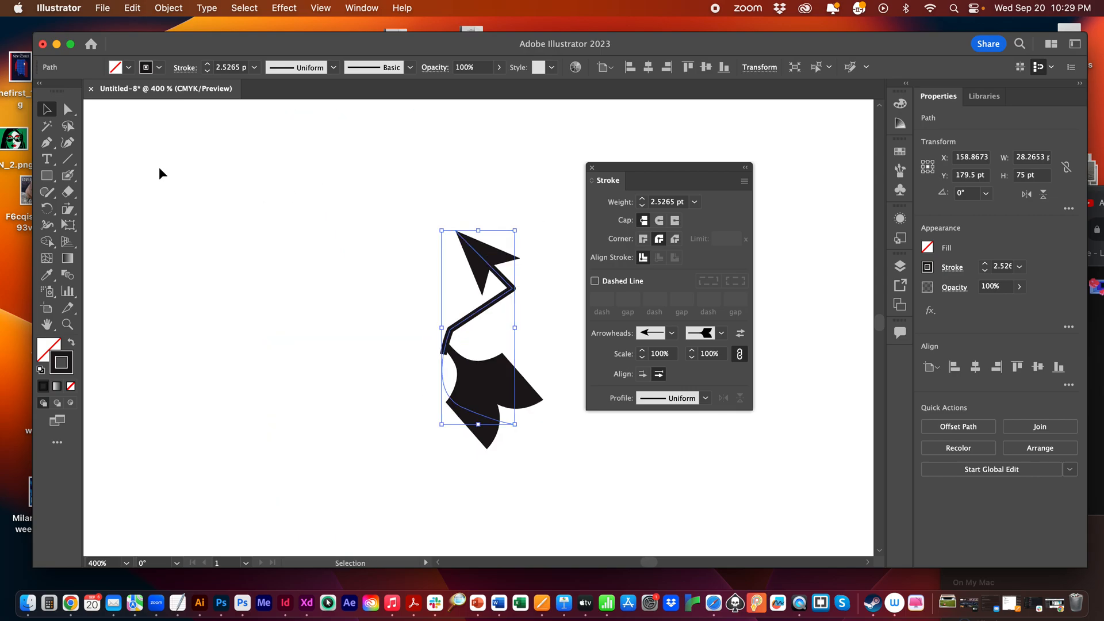
# - Change the arrowhead at the end of the path to the square Arrow 22
pyautogui.click(75, 112)
pyautogui.click(318, 208)
pyautogui.click(510, 387)
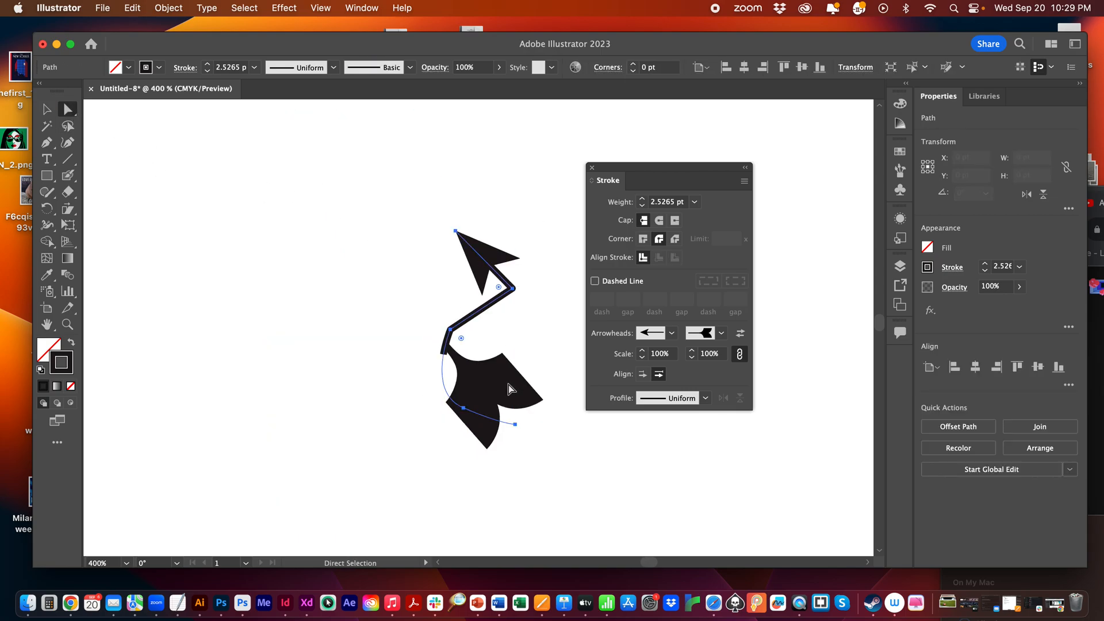
pyautogui.click(721, 333)
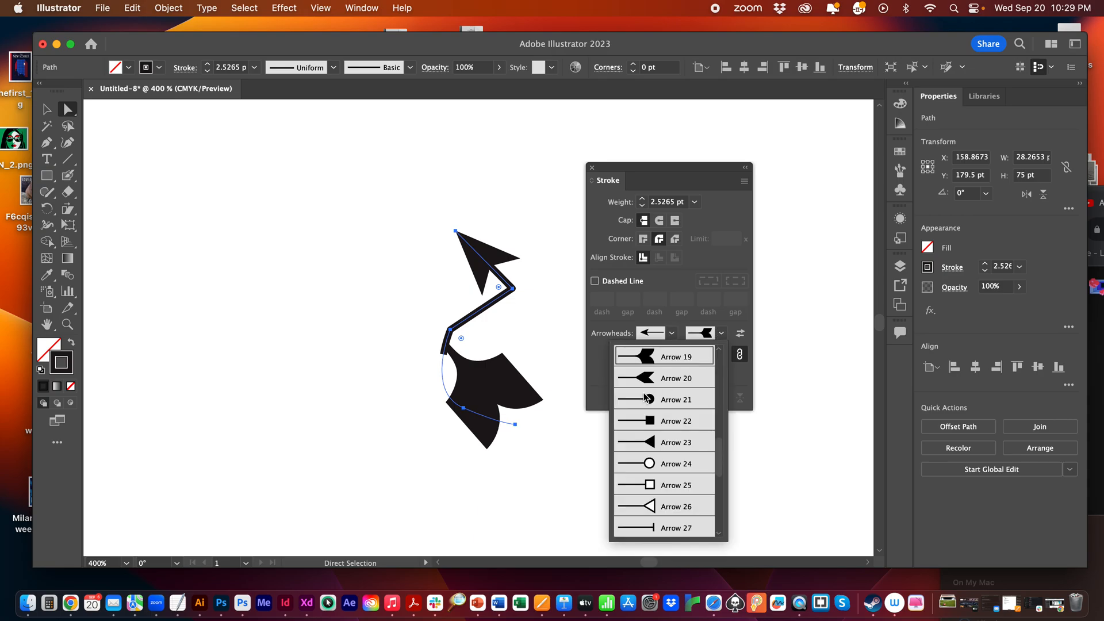
pyautogui.click(646, 426)
pyautogui.click(568, 466)
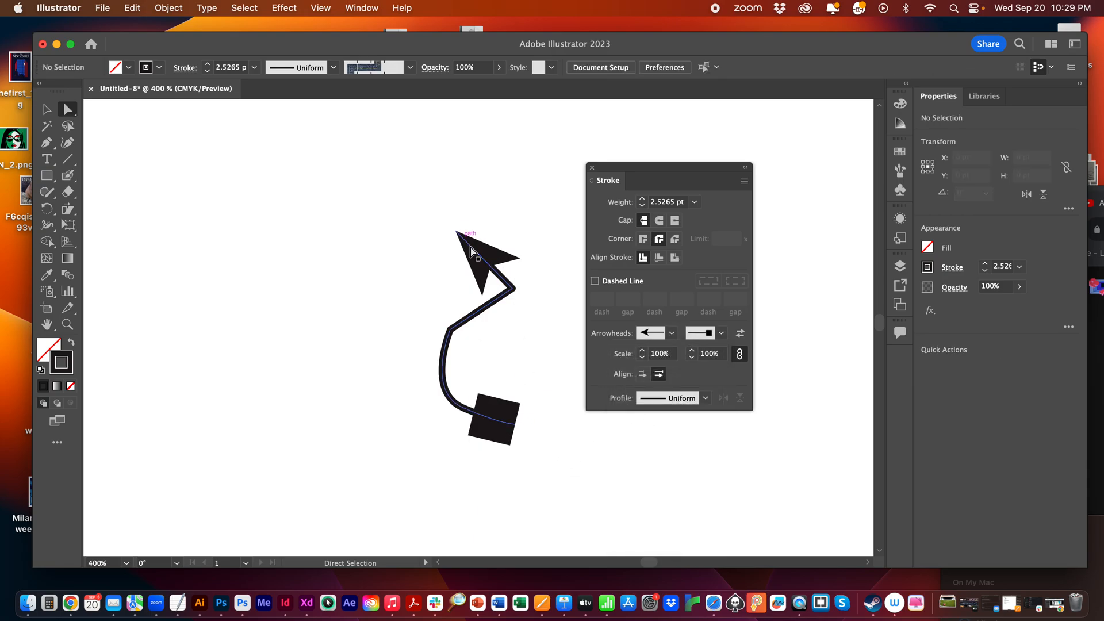
# - Swap the start and end arrowheads and move the path's lower corner anchor to about X 153.5 pt, Y 186.5 pt
pyautogui.click(721, 333)
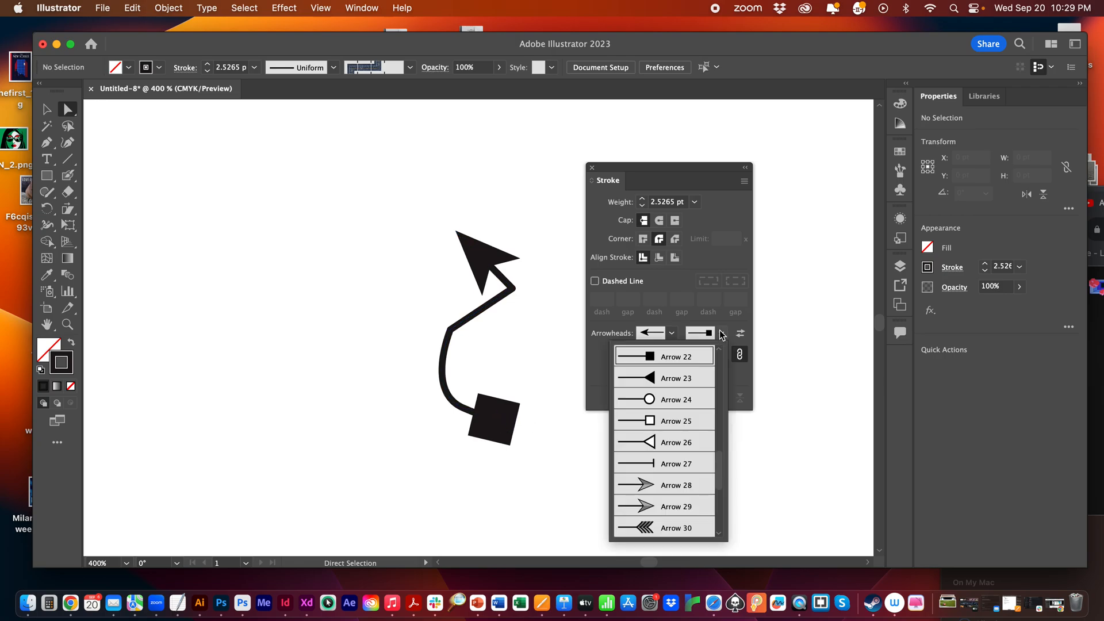
pyautogui.press('Escape')
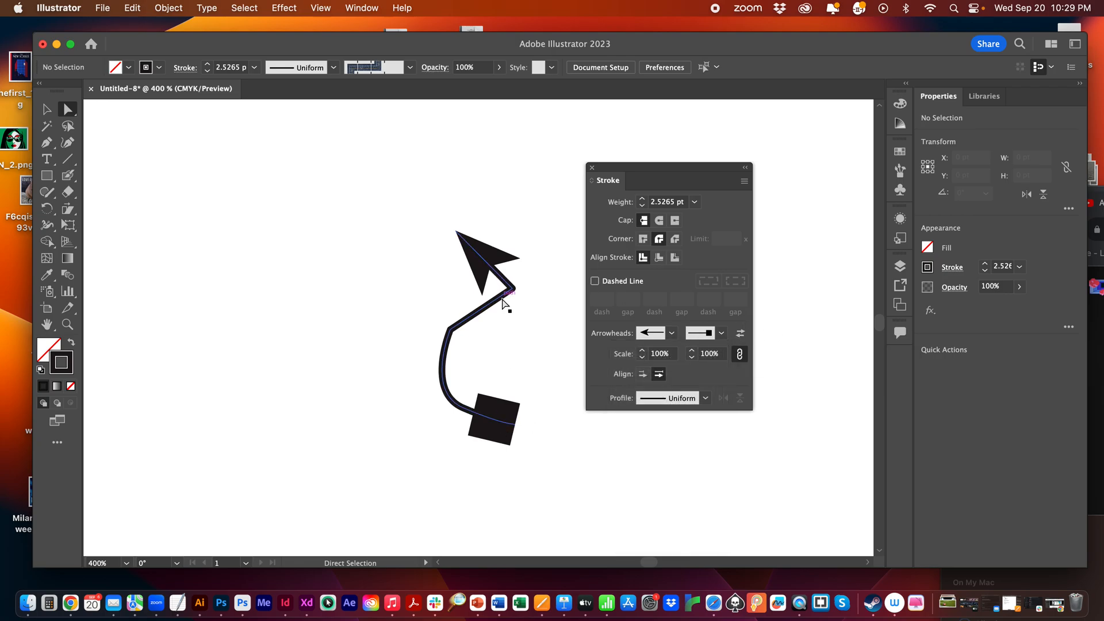
pyautogui.click(511, 291)
pyautogui.click(740, 333)
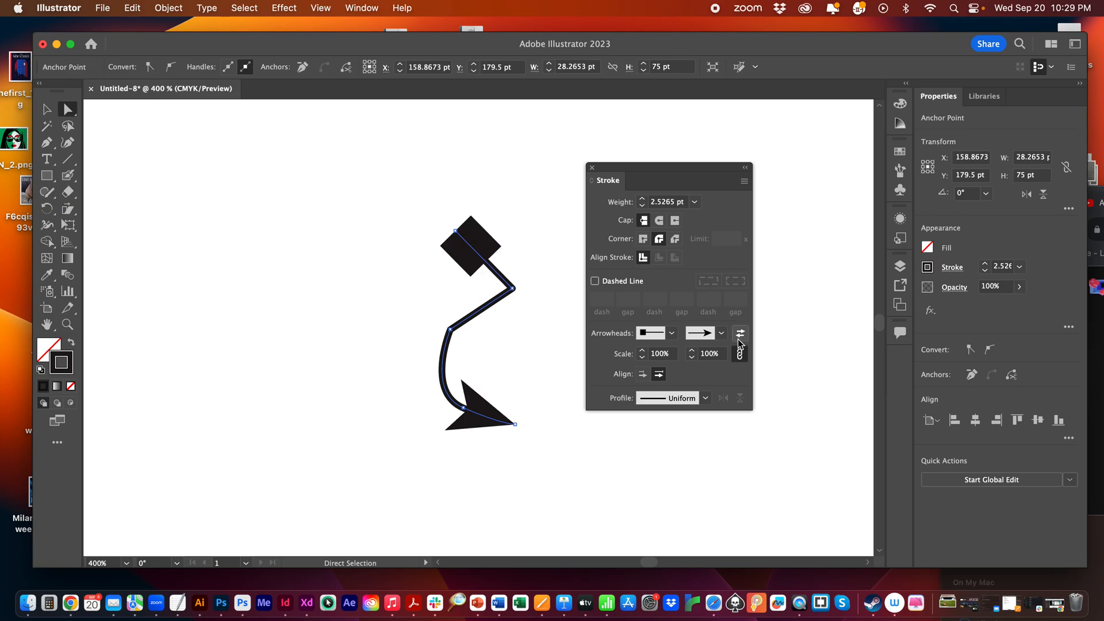
pyautogui.click(592, 485)
pyautogui.moveTo(449, 331); pyautogui.dragTo(464, 347)
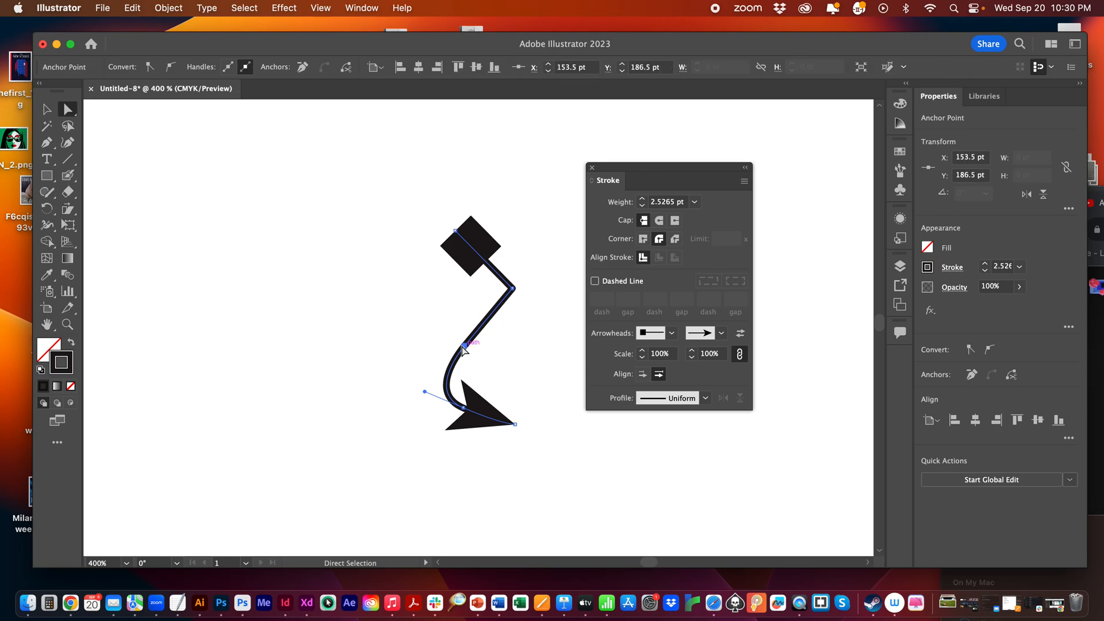
# - Delete the path and draw a straight horizontal line about 40 pt long with the Pen tool
pyautogui.moveTo(428, 198); pyautogui.dragTo(514, 447)
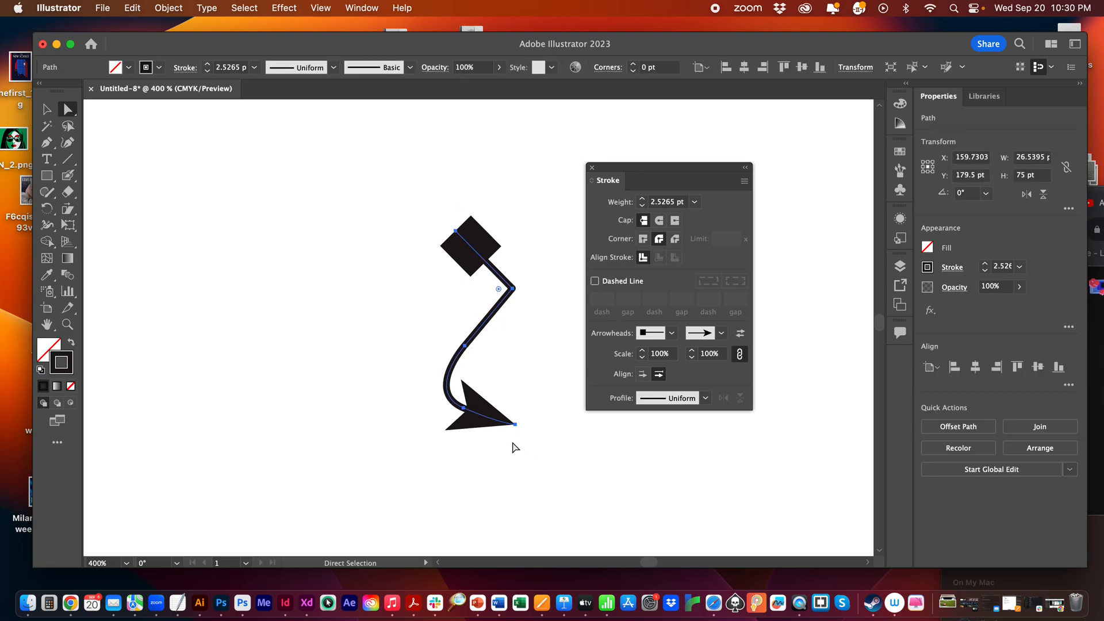
pyautogui.press('Delete')
pyautogui.click(46, 142)
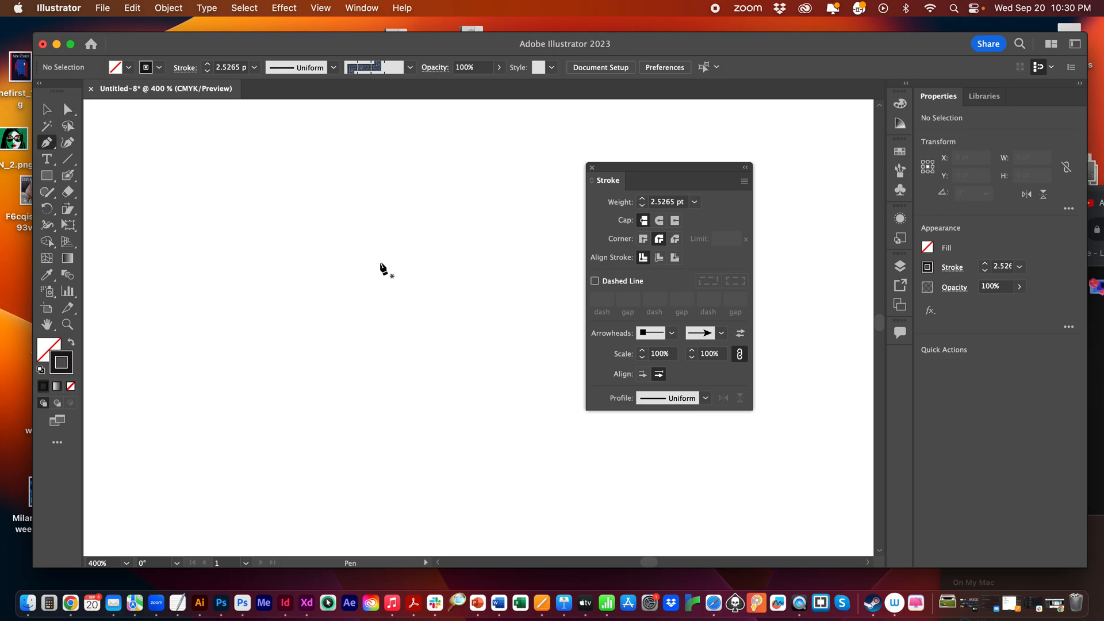
pyautogui.click(378, 263)
pyautogui.click(483, 263)
pyautogui.click(45, 109)
# - Add the Arrow 3 arrowhead to the end of the line and set its stroke weight to 0.75 pt
pyautogui.click(720, 333)
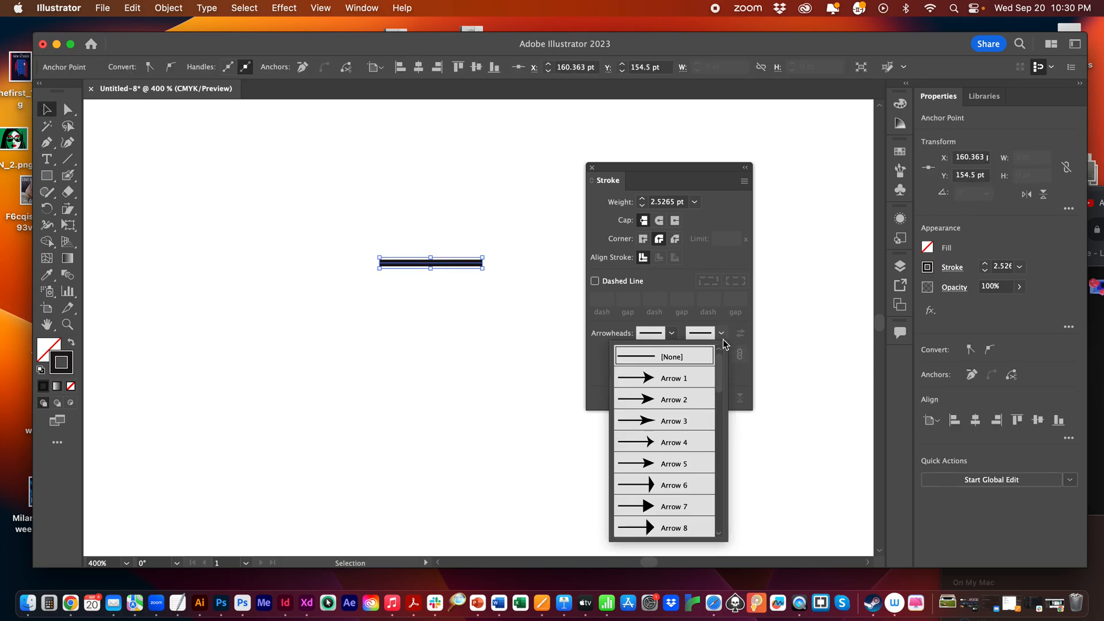
pyautogui.click(654, 423)
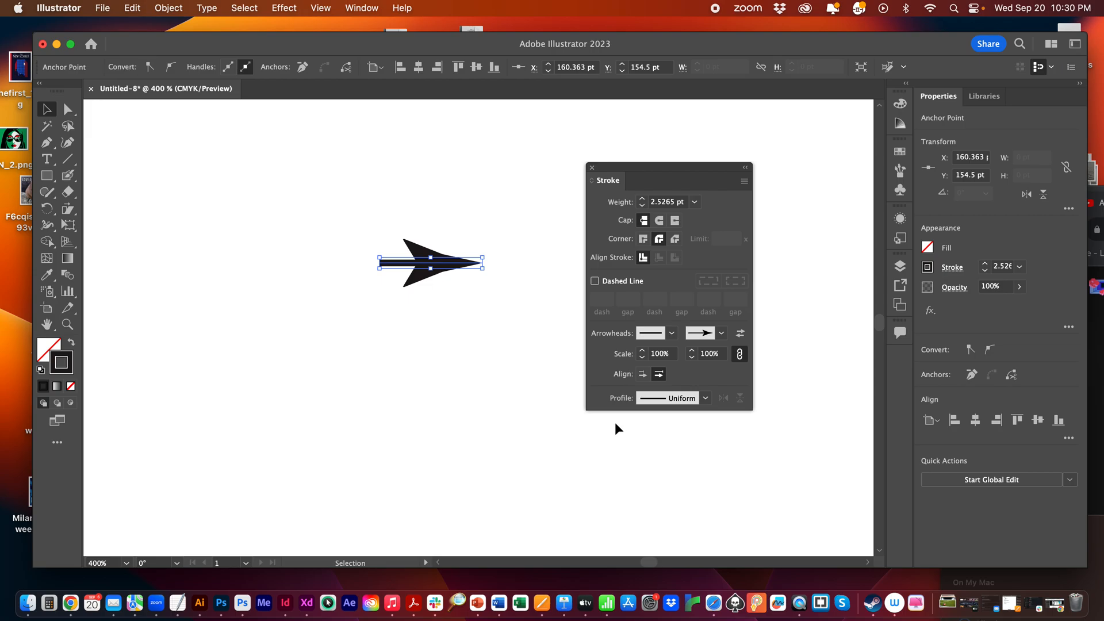
pyautogui.click(694, 202)
pyautogui.click(719, 247)
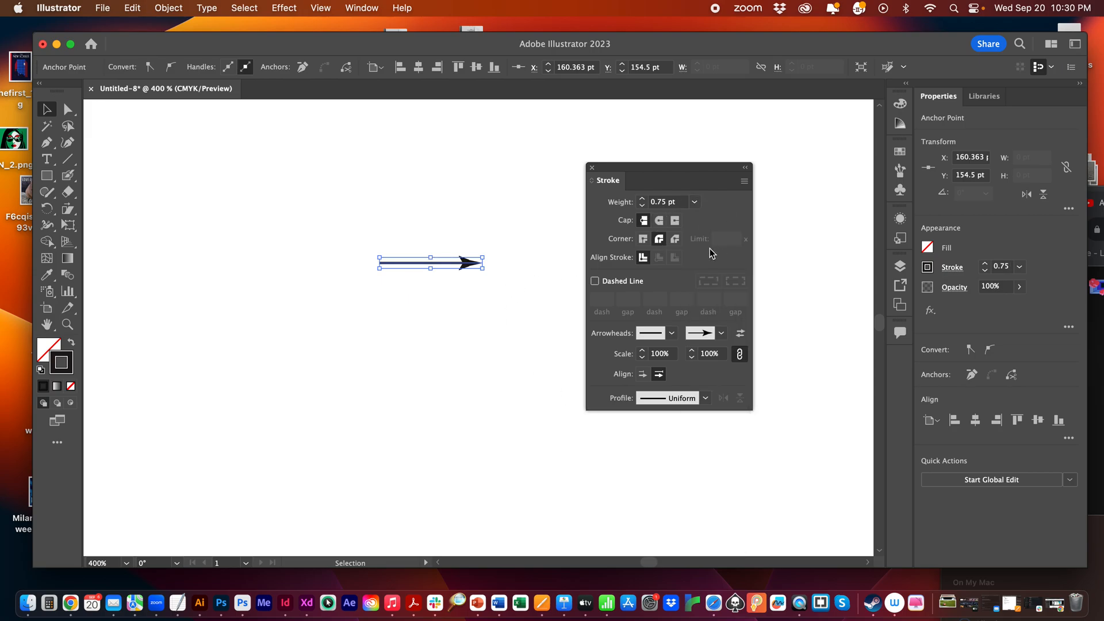
pyautogui.click(322, 256)
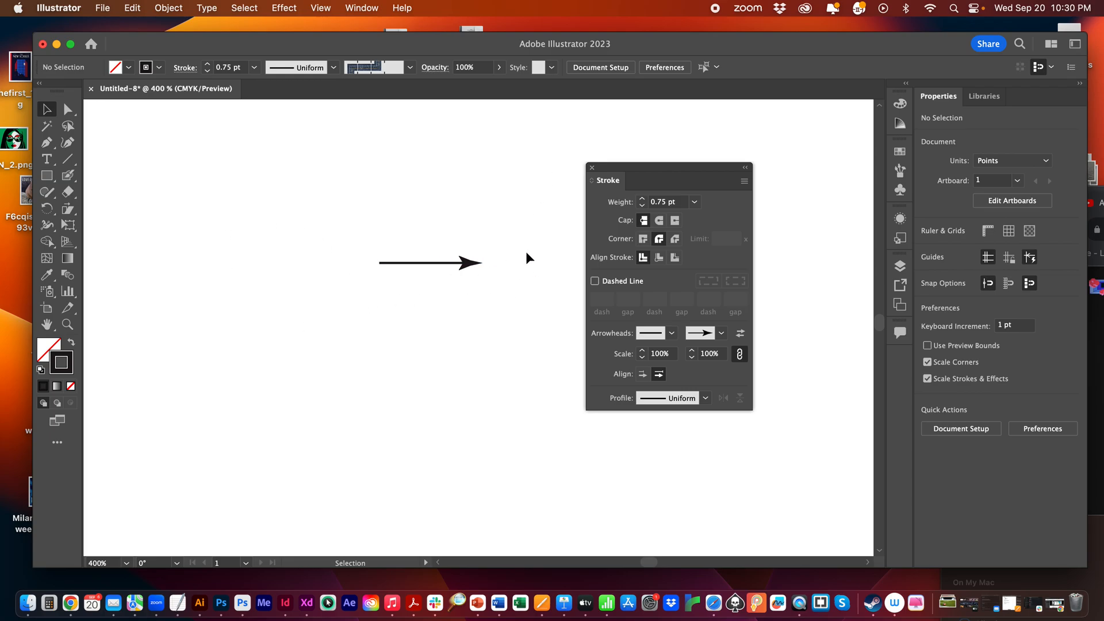
# - Look through the end arrowhead choices for the straight line without changing it, and delete the line
pyautogui.click(432, 264)
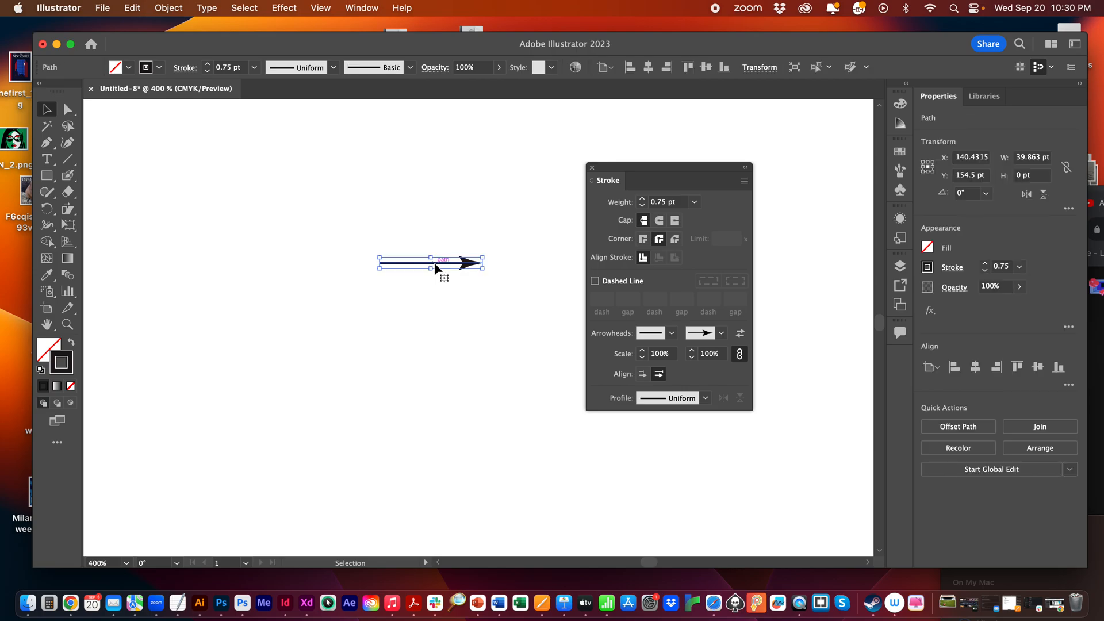
pyautogui.click(720, 333)
pyautogui.scroll(3, 645, 495)
pyautogui.click(530, 362)
pyautogui.press('Delete')
# - Draw an open S-shaped curve about 37 pt wide and 72 pt high with the Pen tool
pyautogui.click(47, 142)
pyautogui.click(353, 206)
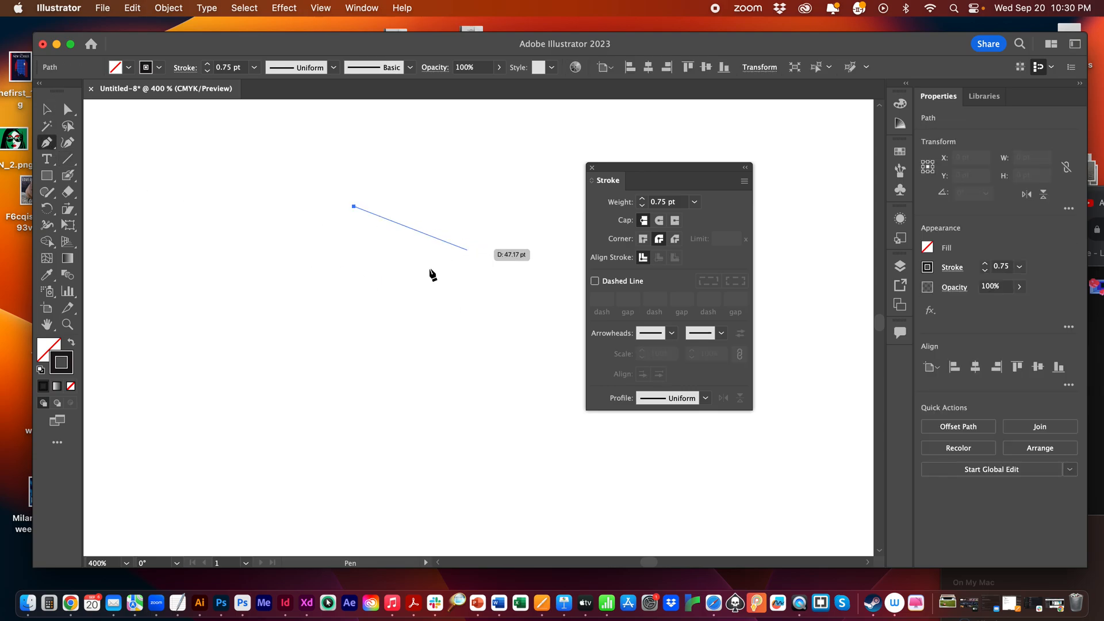
pyautogui.moveTo(440, 294); pyautogui.dragTo(467, 420)
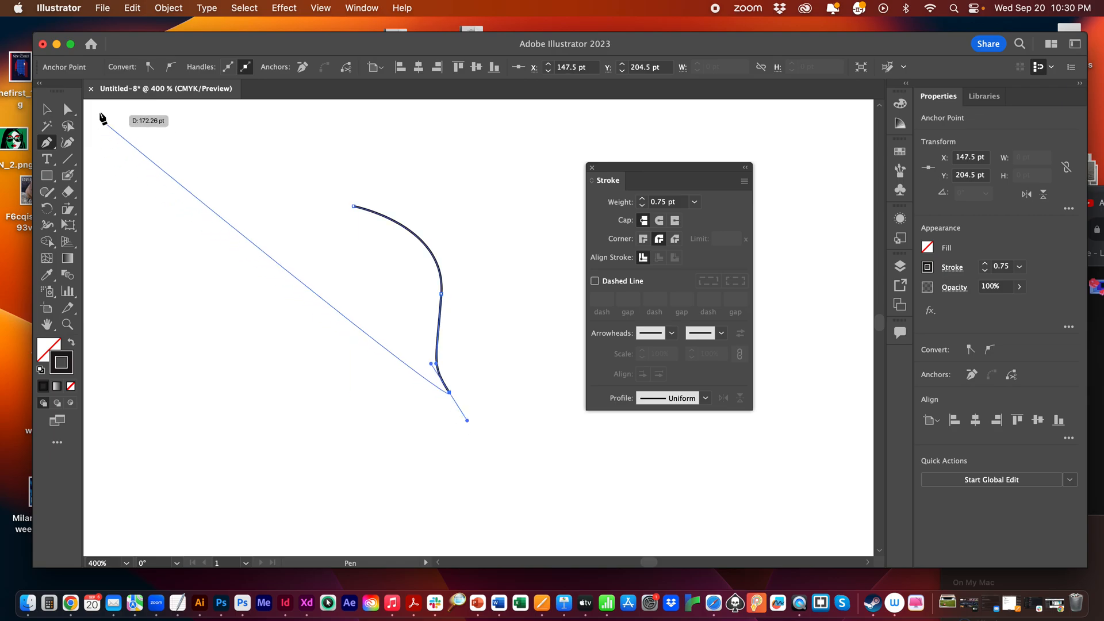
pyautogui.click(48, 109)
pyautogui.click(360, 173)
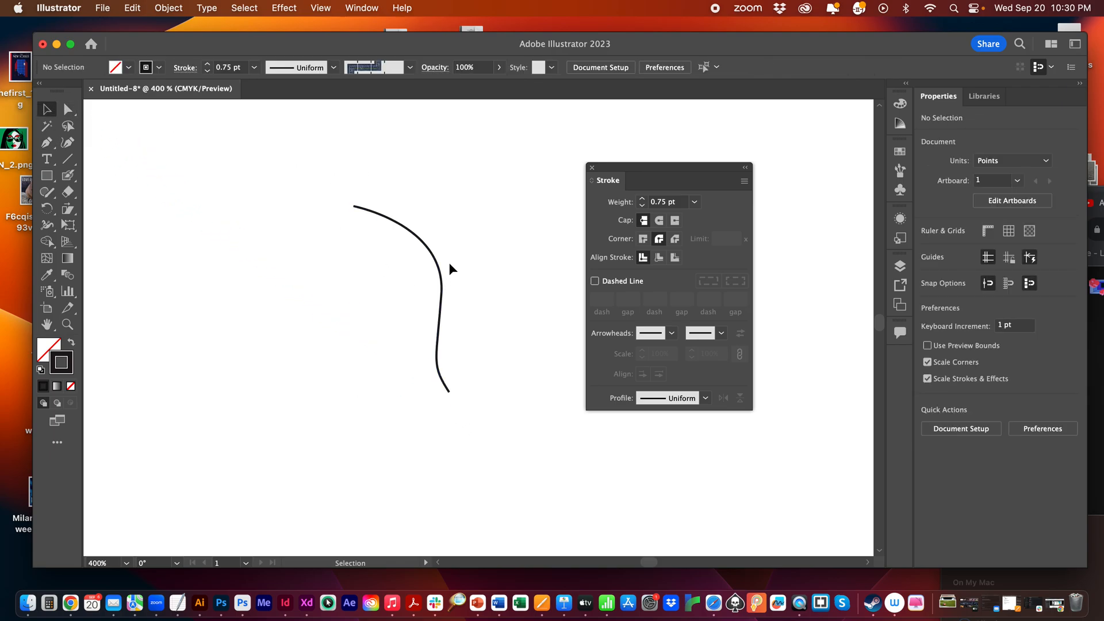
# - Set the curve's stroke weight to 3 pt
pyautogui.click(430, 251)
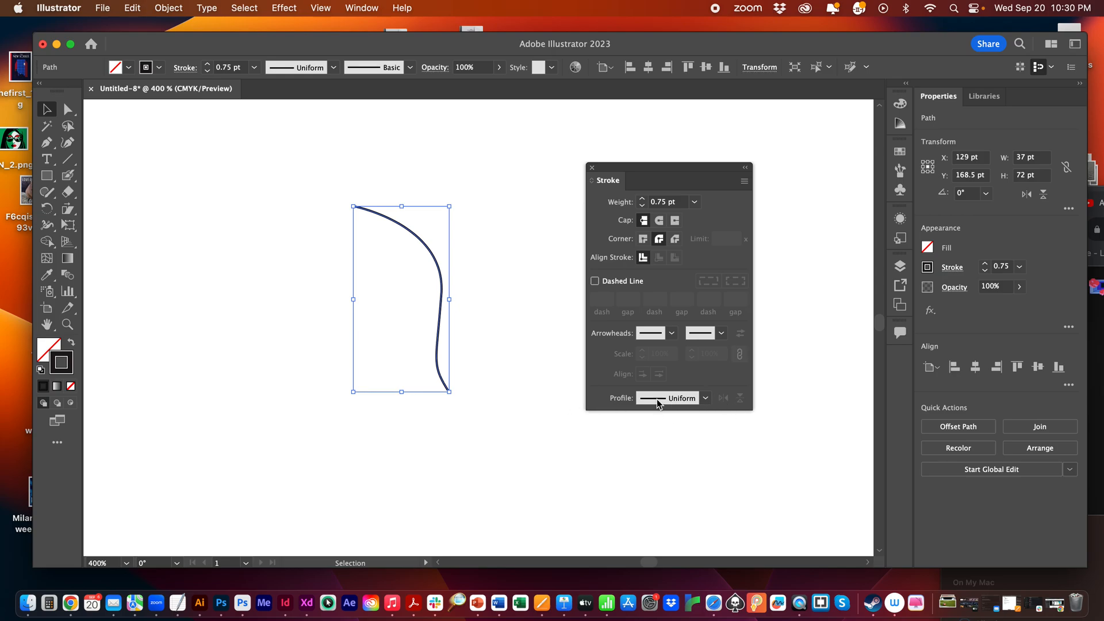
pyautogui.click(694, 202)
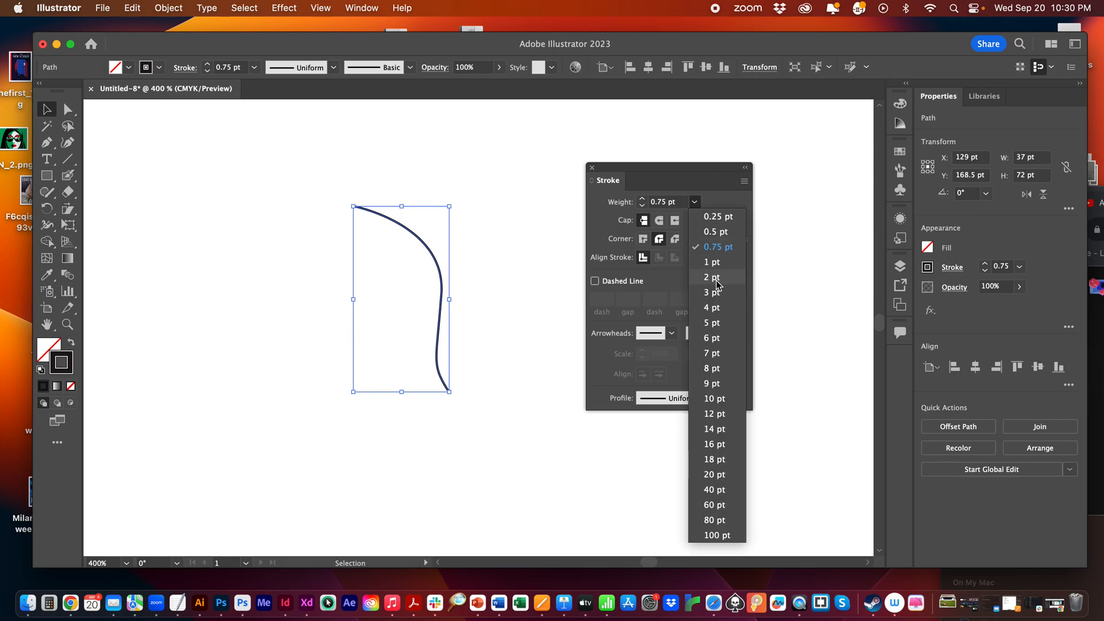
pyautogui.click(714, 295)
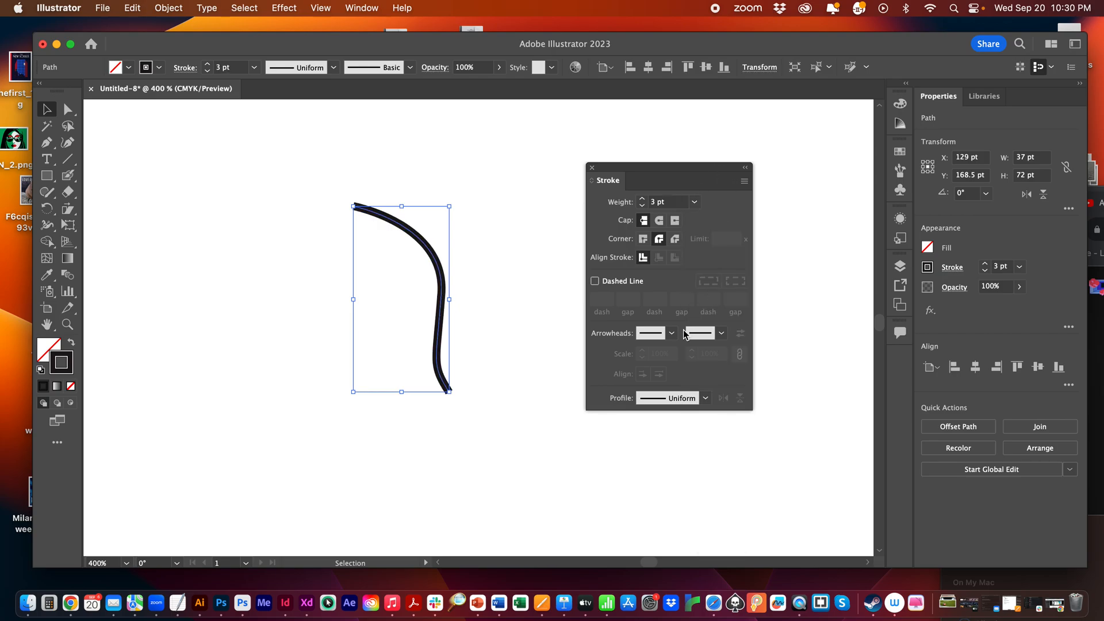
# - Apply the elliptical width profile, thick in the middle and tapered at both ends, to the curve
pyautogui.click(704, 398)
pyautogui.click(649, 442)
pyautogui.click(530, 430)
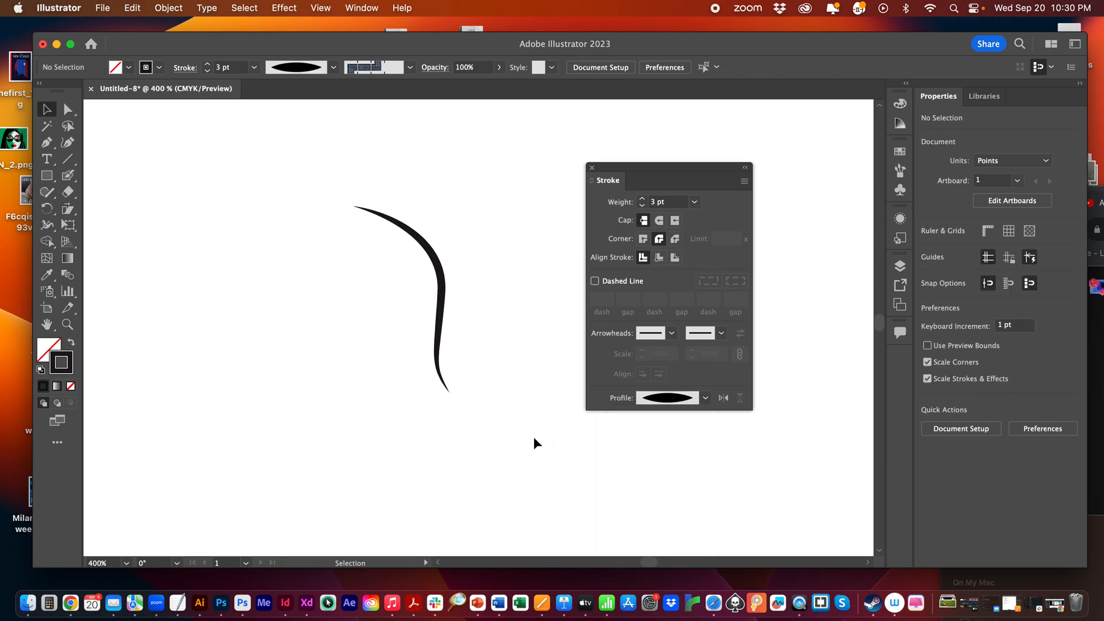
pyautogui.click(440, 262)
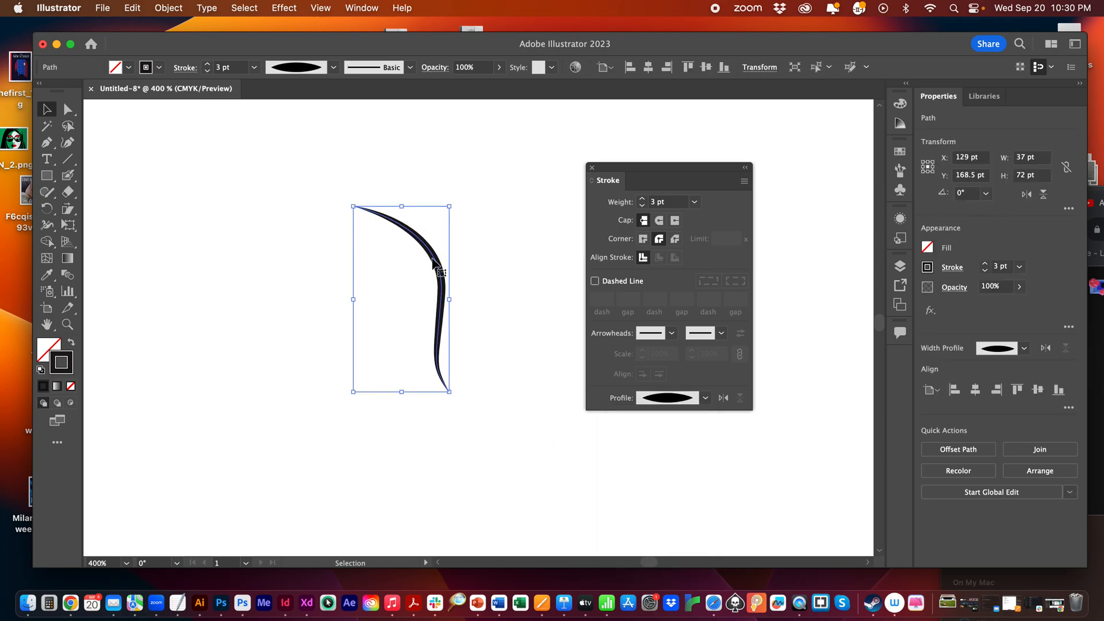
# - Apply the double-bulge width profile, pinched in the middle and tapered at both ends, to the S-shaped curve
pyautogui.click(704, 398)
pyautogui.click(667, 467)
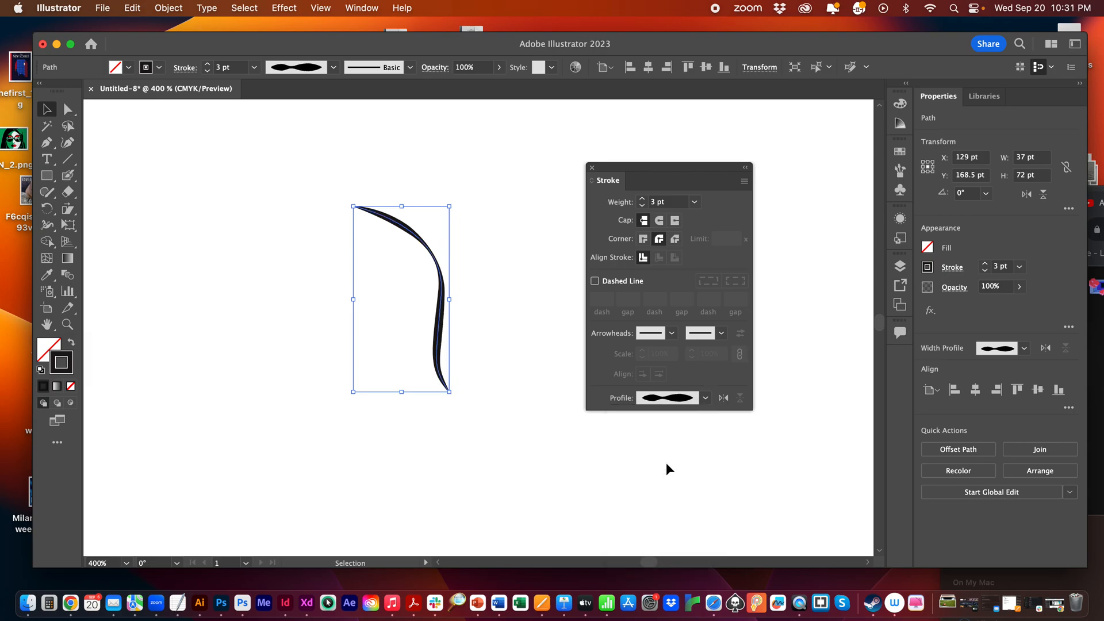
pyautogui.click(572, 430)
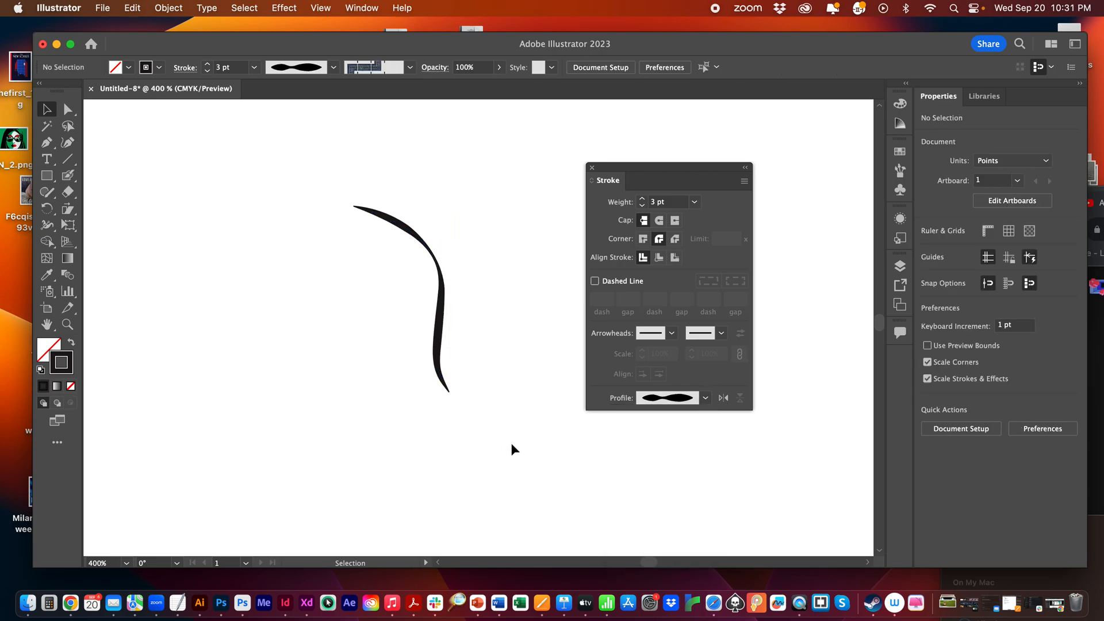
# - Draw an ellipse about 40 pt wide and 45 pt high beside the curve
pyautogui.click(55, 178)
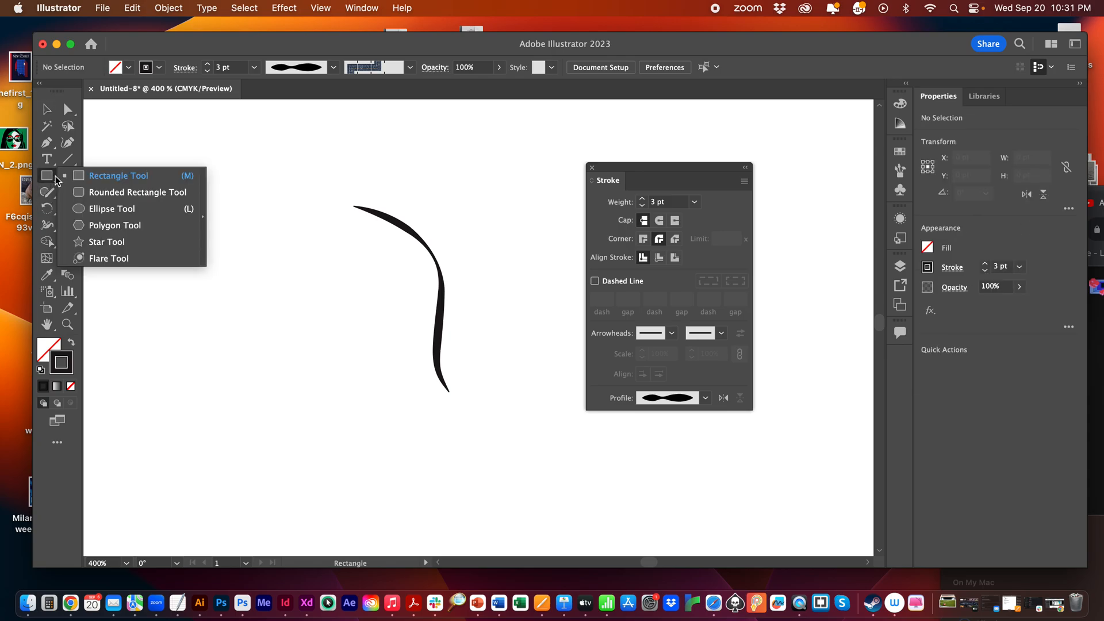
pyautogui.click(126, 212)
pyautogui.moveTo(317, 244); pyautogui.dragTo(422, 360)
# - Apply the double-bulge width profile to the ellipse and set its stroke weight to 4 pt
pyautogui.click(705, 398)
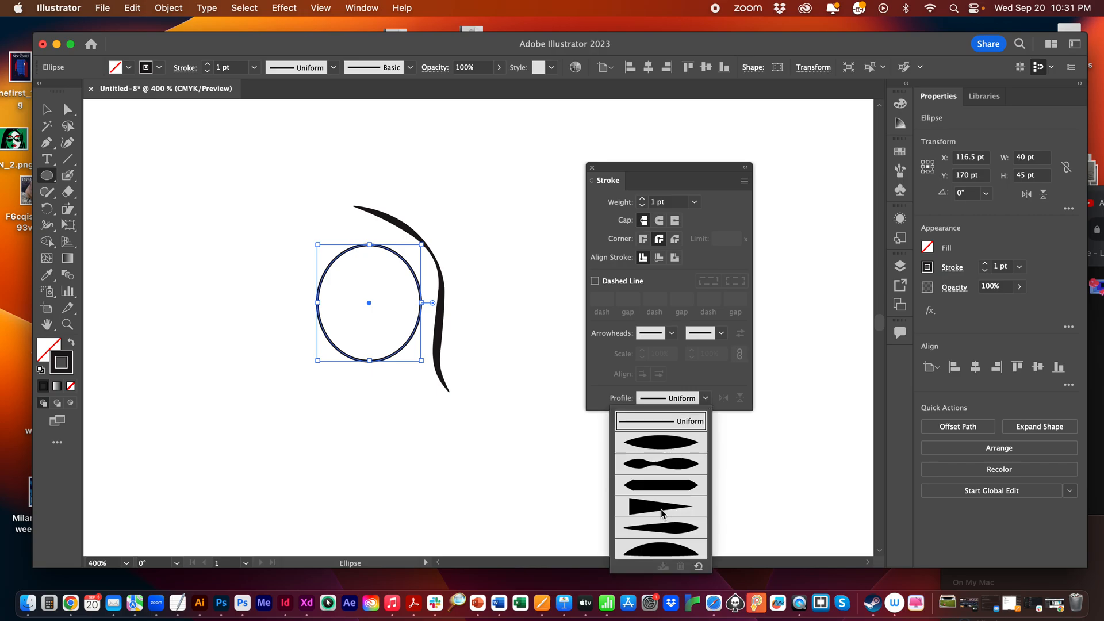
pyautogui.click(651, 463)
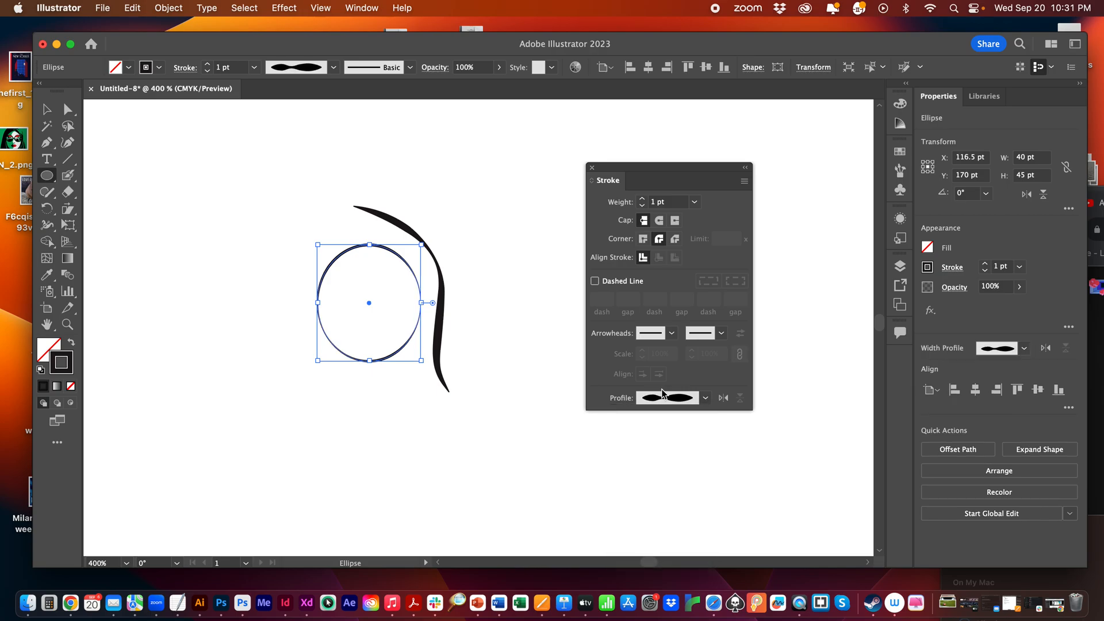
pyautogui.click(693, 202)
pyautogui.click(711, 307)
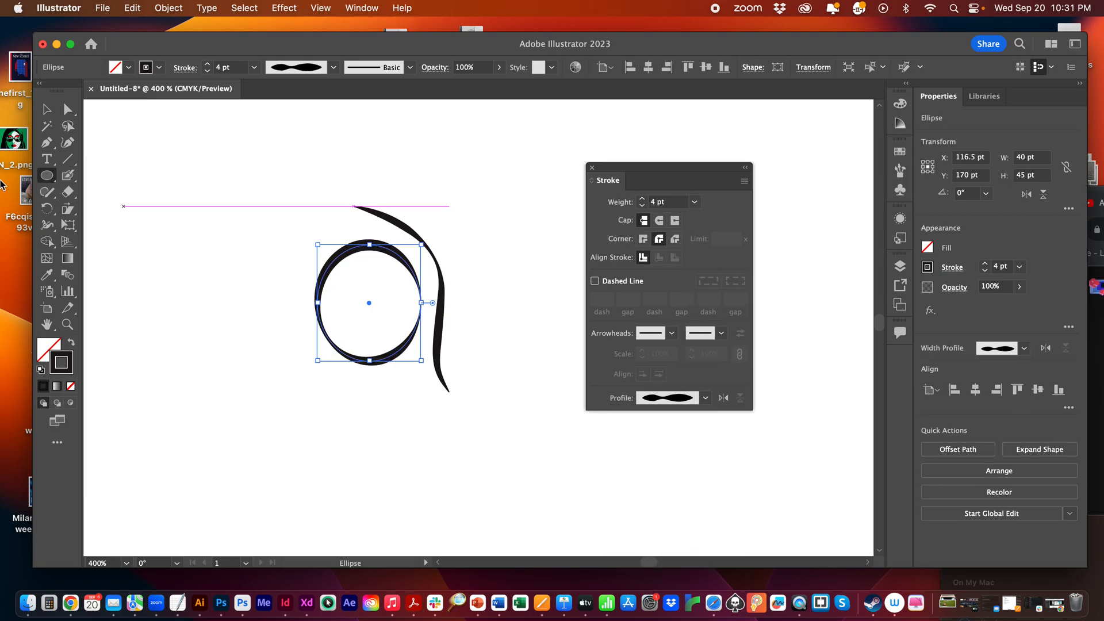
# - Reshape the ellipse into a crescent by moving only its top anchor point down into the lower half
pyautogui.click(67, 109)
pyautogui.click(382, 300)
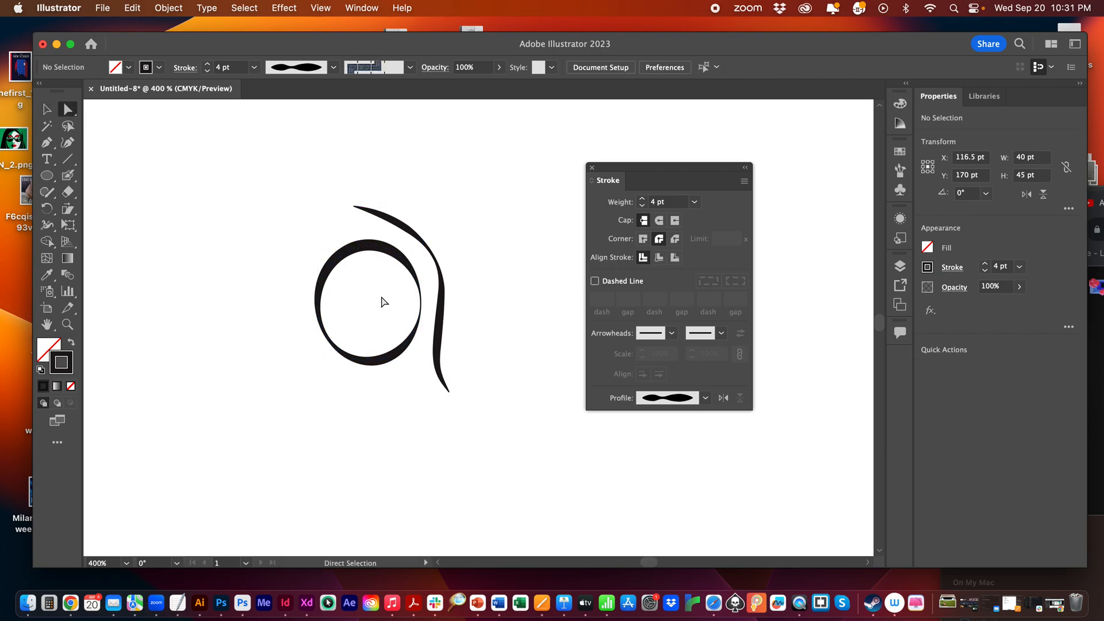
pyautogui.click(371, 245)
pyautogui.moveTo(373, 248); pyautogui.dragTo(364, 329)
pyautogui.click(256, 312)
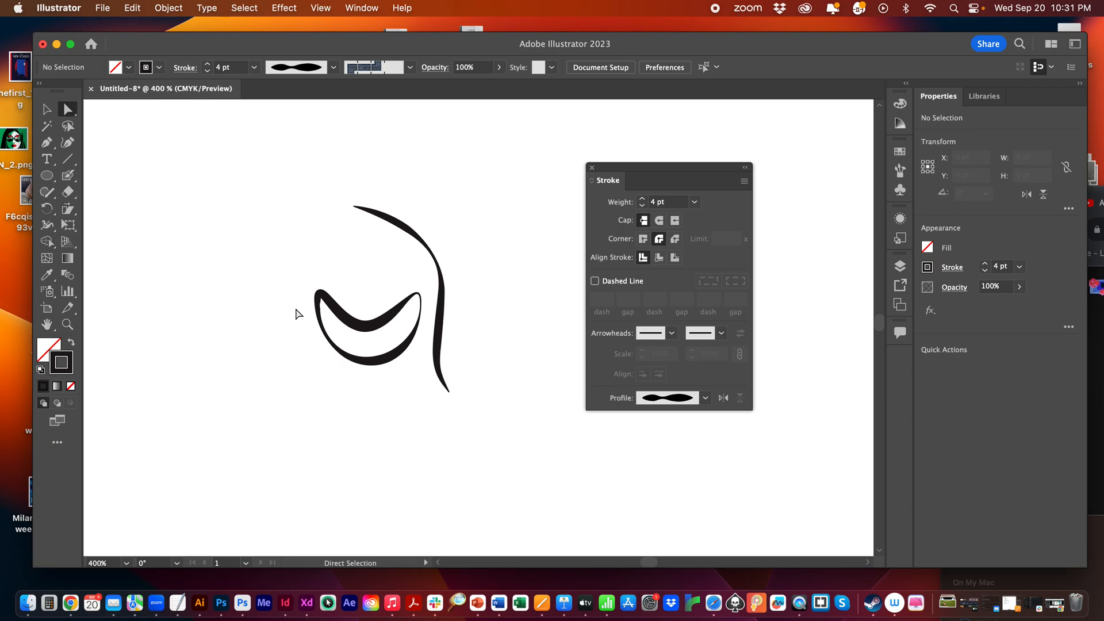
pyautogui.click(340, 306)
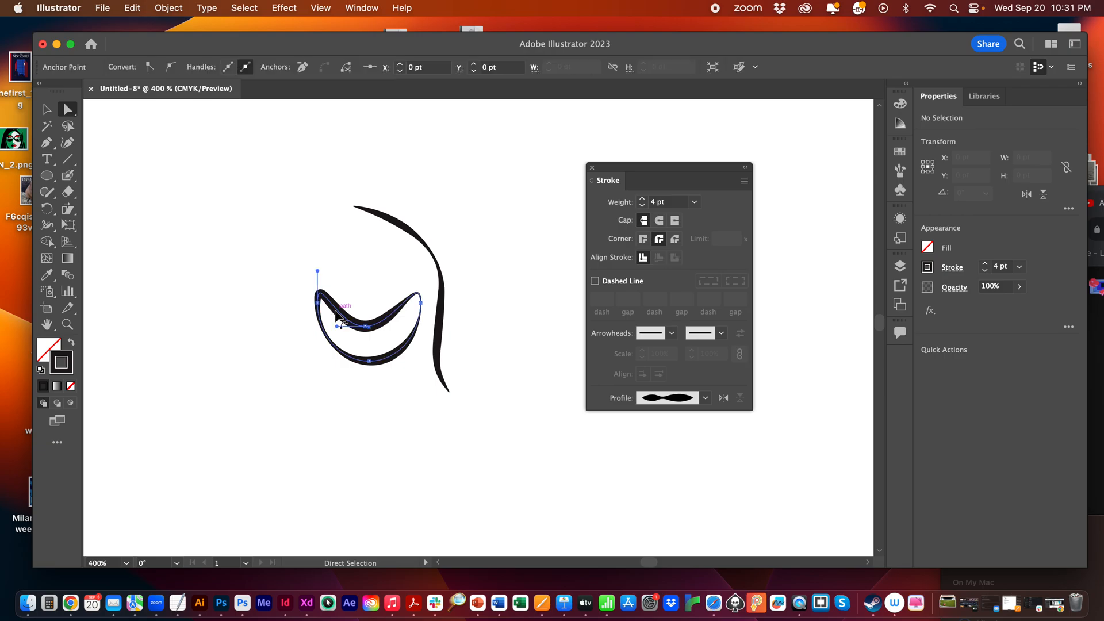
pyautogui.click(274, 284)
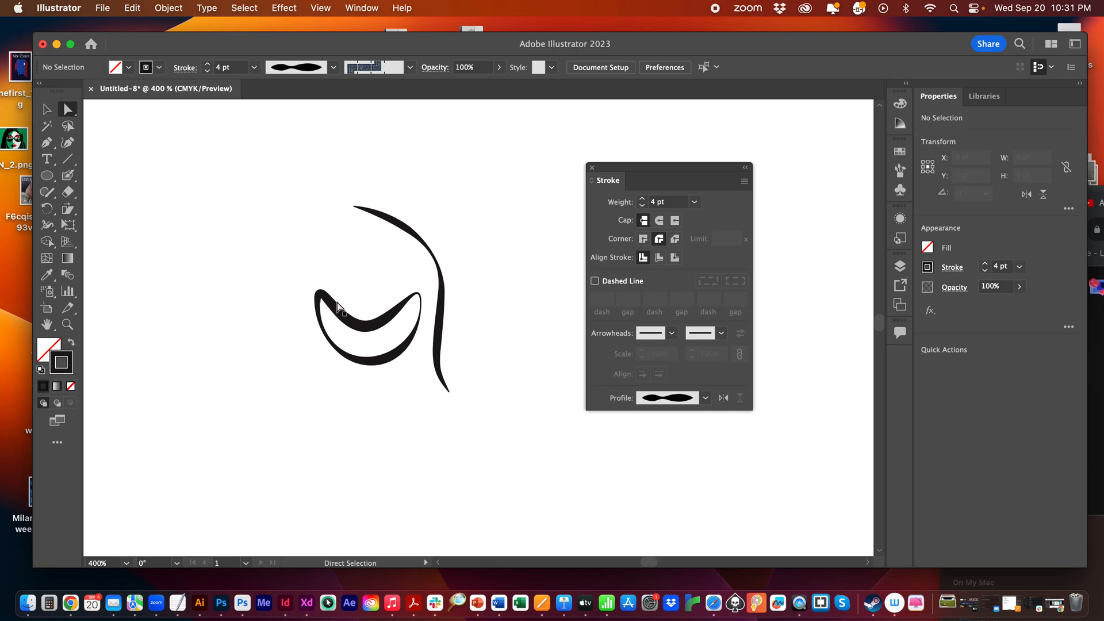
# - Draw a nearly vertical straight line about 66 pt high with the Pen tool, beside the crescent
pyautogui.click(47, 142)
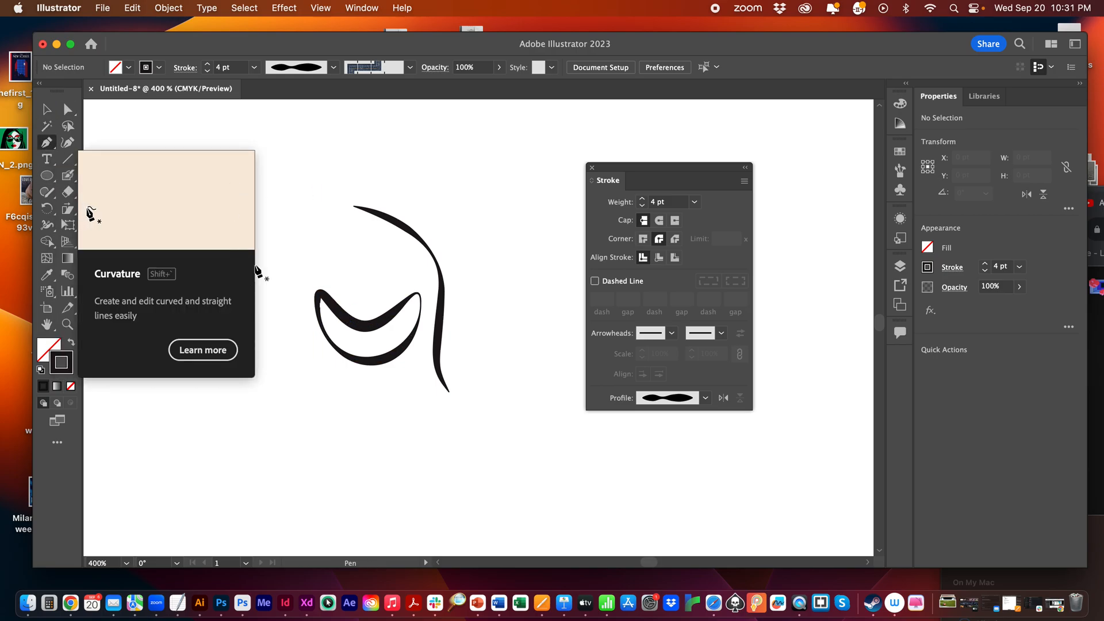
pyautogui.click(293, 206)
pyautogui.click(289, 376)
pyautogui.click(46, 109)
pyautogui.click(251, 163)
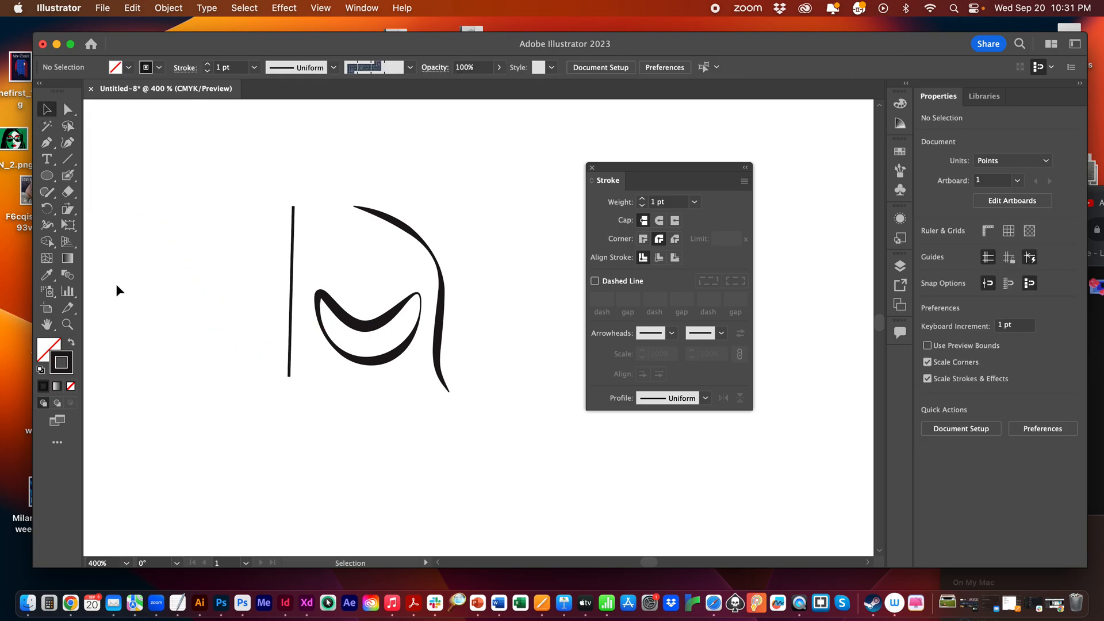
# - Vary the straight line's thickness with the Width tool, bulging it to about 17 pt above and below its middle
pyautogui.click(292, 264)
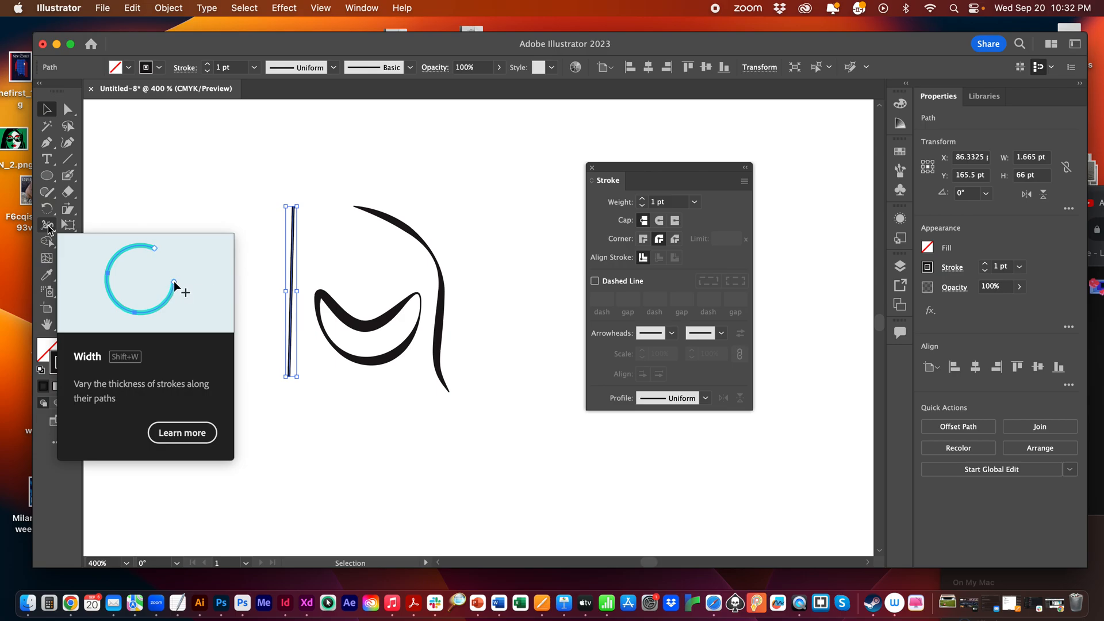
pyautogui.click(48, 226)
pyautogui.moveTo(291, 280); pyautogui.dragTo(282, 280)
pyautogui.moveTo(292, 234); pyautogui.dragTo(271, 233)
pyautogui.moveTo(291, 326); pyautogui.dragTo(268, 328)
# - Move the widened line away from the crescent and delete it
pyautogui.click(48, 111)
pyautogui.moveTo(288, 242); pyautogui.dragTo(182, 210)
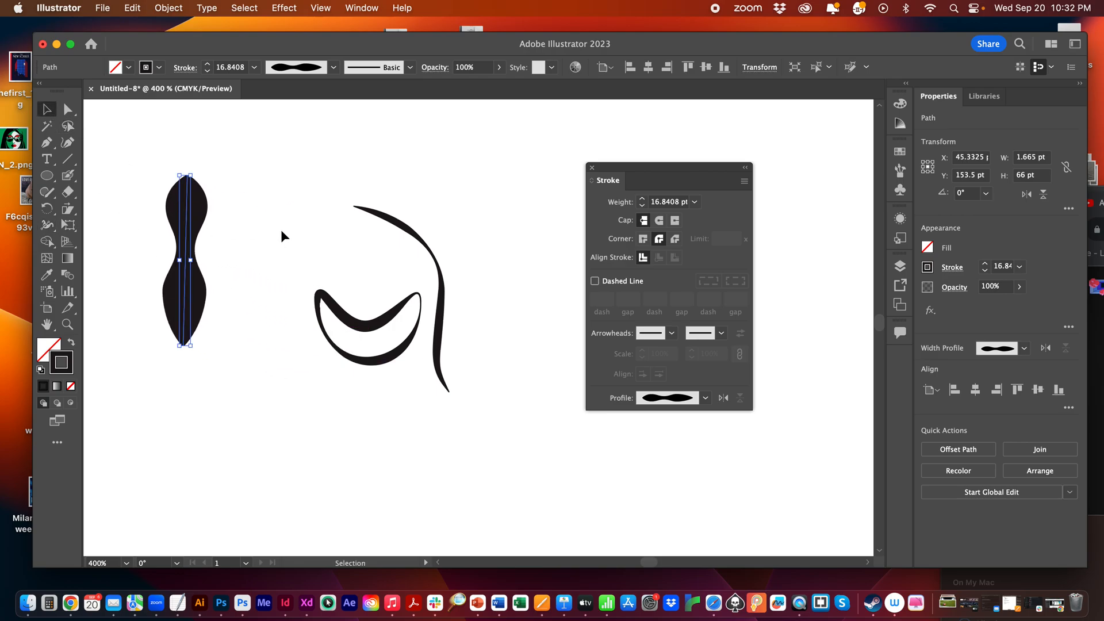
pyautogui.click(281, 231)
pyautogui.click(190, 258)
pyautogui.press('BackSpace')
# - Draw a vertical straight line about 68 pt high with the Pen tool in the empty area beside the crescent
pyautogui.click(47, 142)
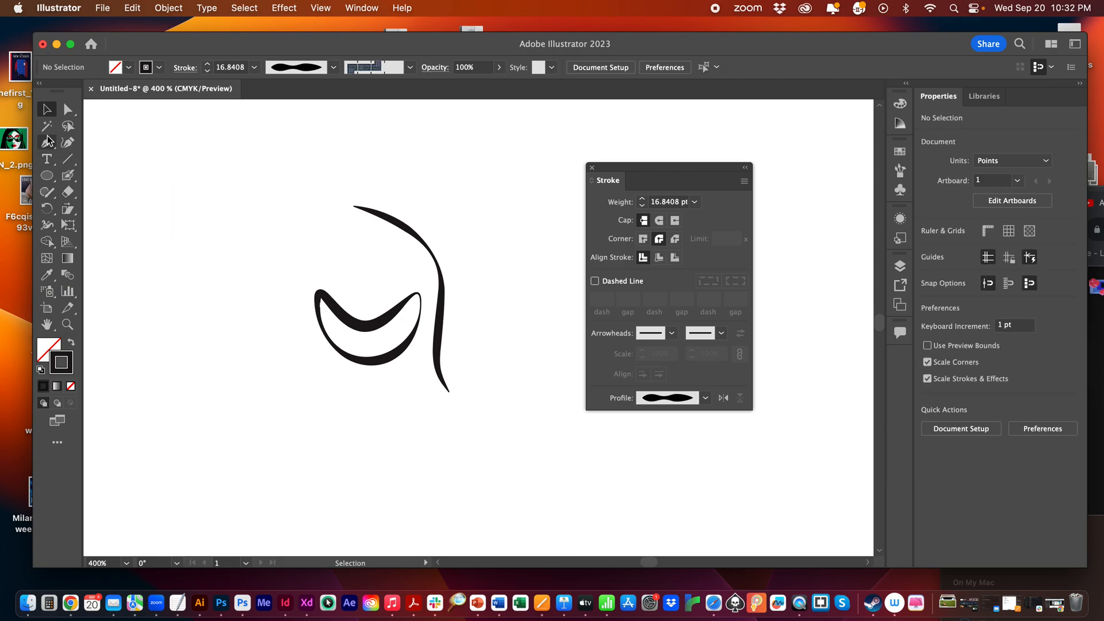
pyautogui.click(206, 156)
pyautogui.click(207, 332)
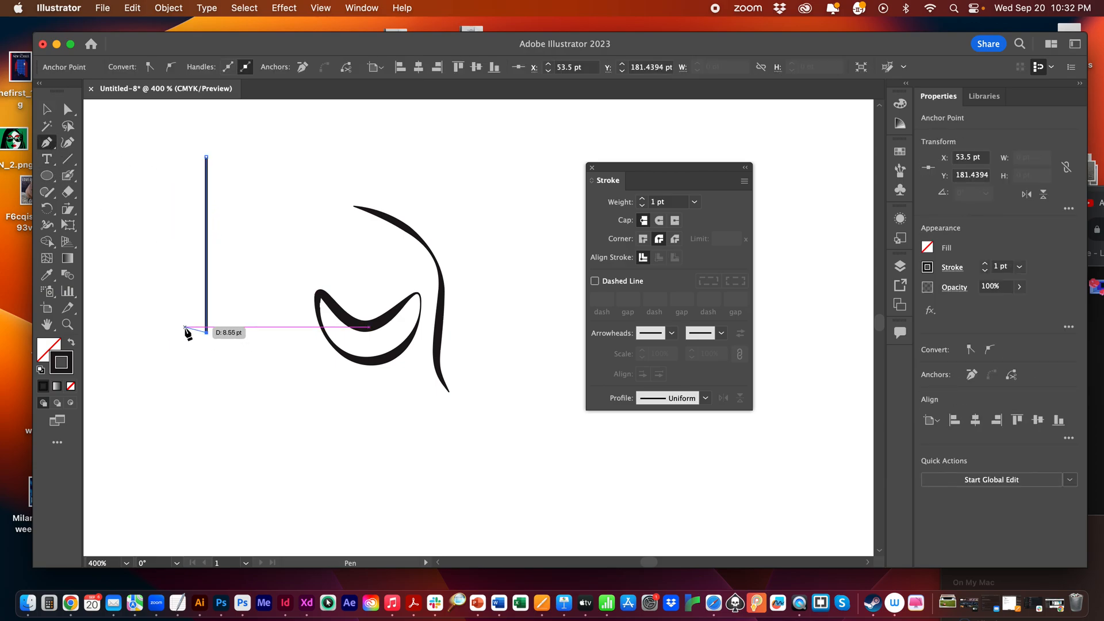
pyautogui.click(50, 110)
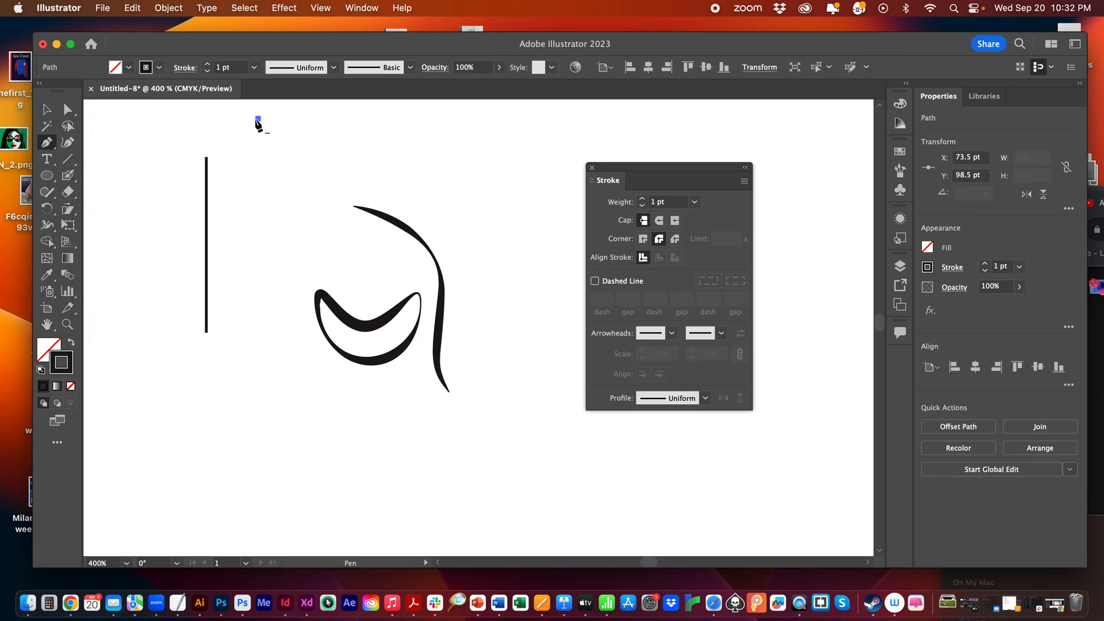
pyautogui.click(48, 111)
pyautogui.click(155, 175)
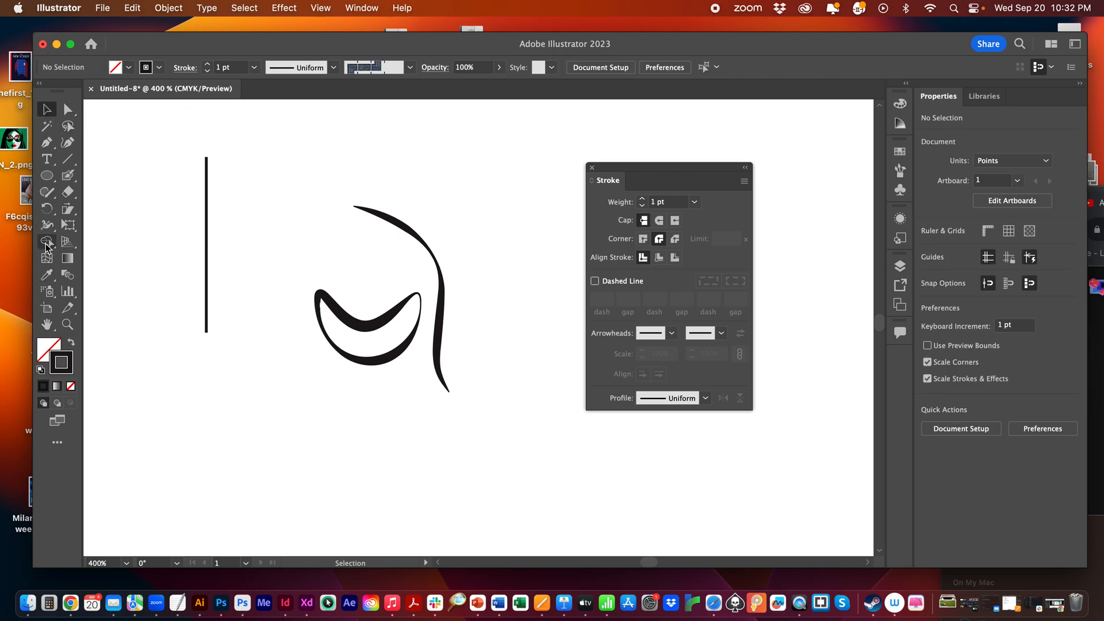
# - Shape the vertical line with the Width tool, bulging its upper part to about 30 pt and lower part to about 34 pt, with a narrow waist between
pyautogui.click(47, 225)
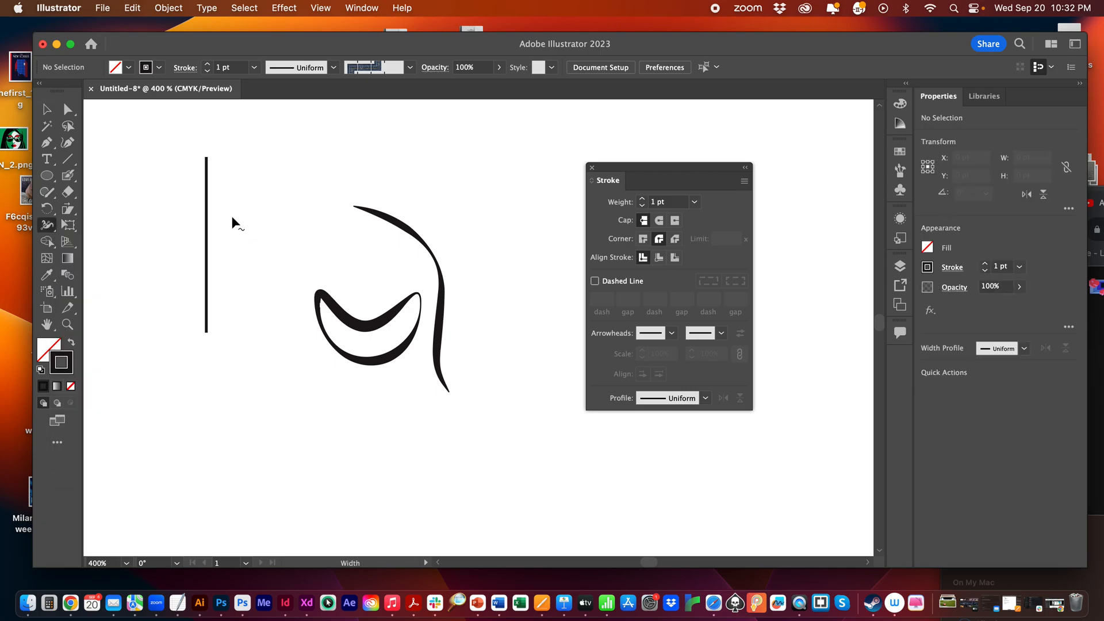
pyautogui.click(46, 110)
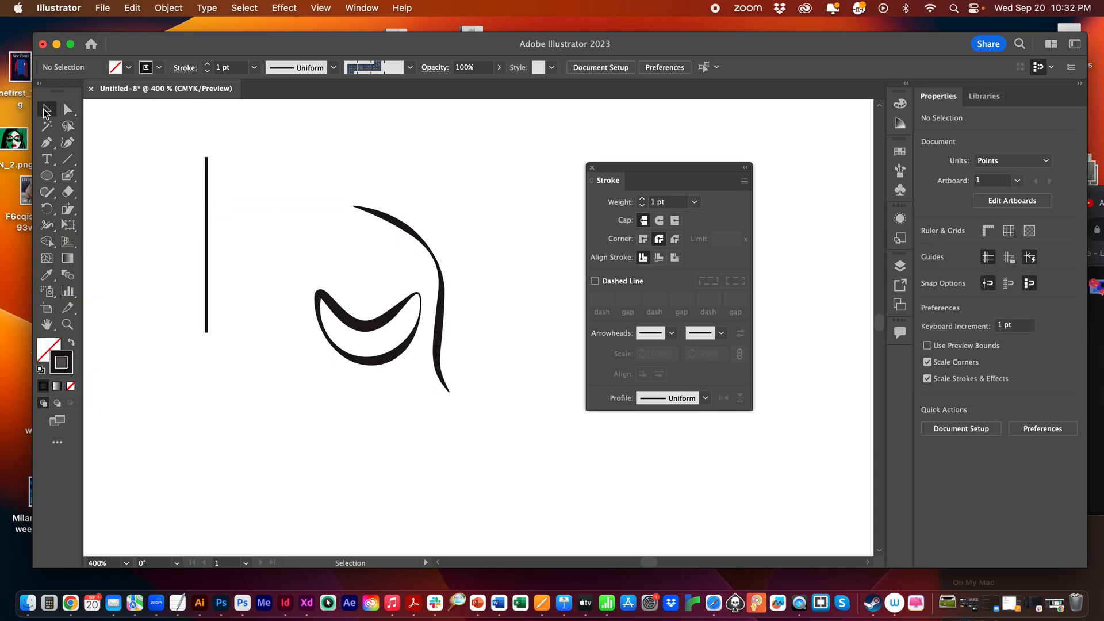
pyautogui.click(205, 176)
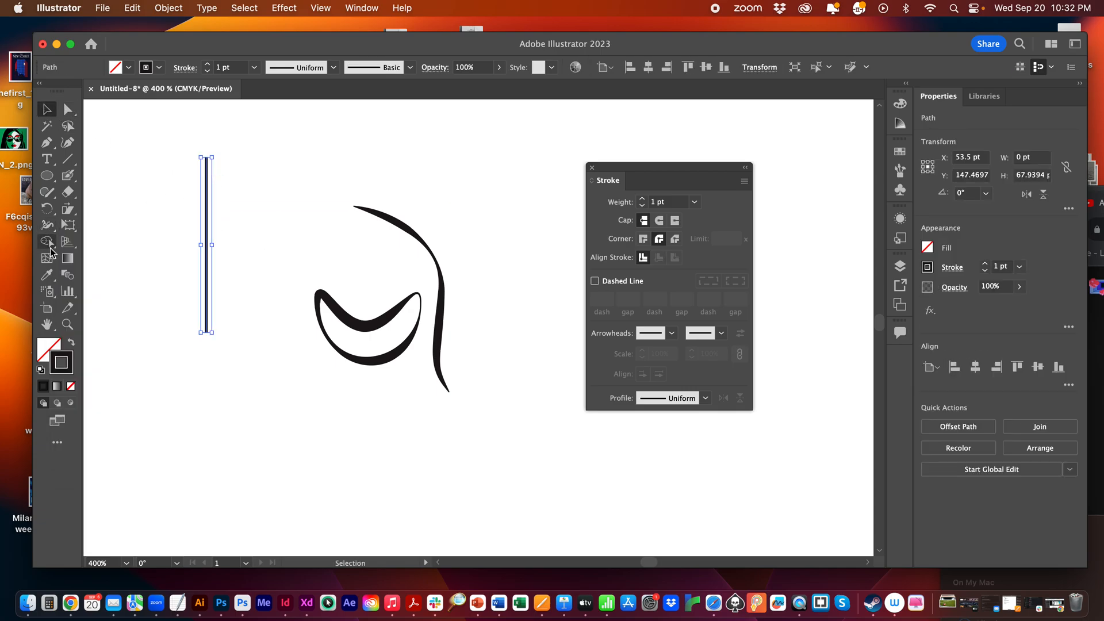
pyautogui.click(47, 225)
pyautogui.moveTo(206, 173); pyautogui.dragTo(216, 173)
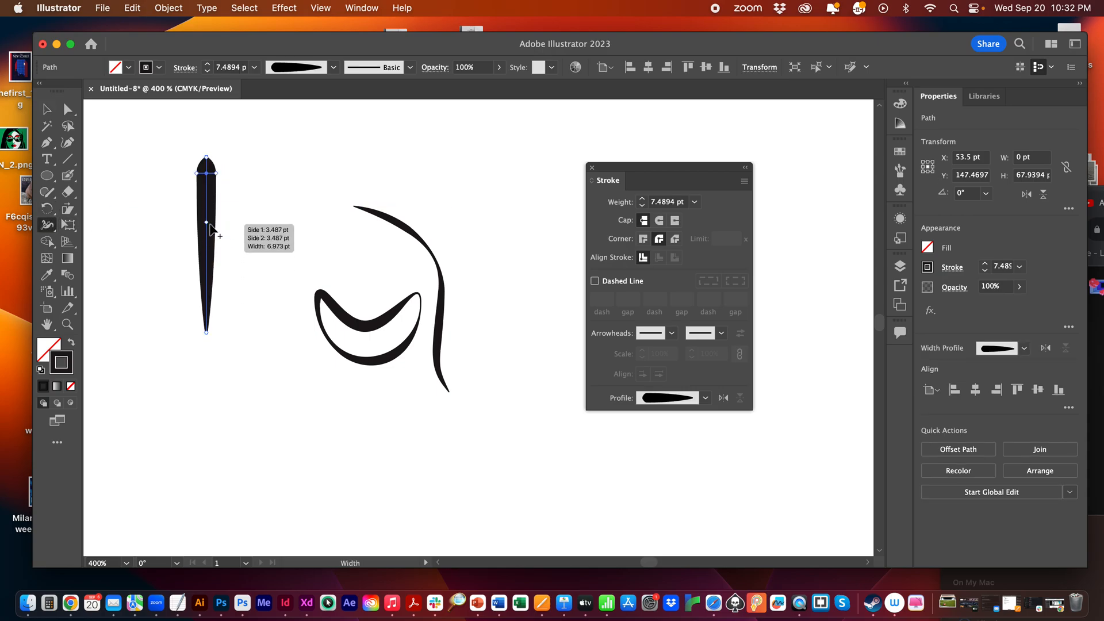
pyautogui.moveTo(209, 224); pyautogui.dragTo(245, 226)
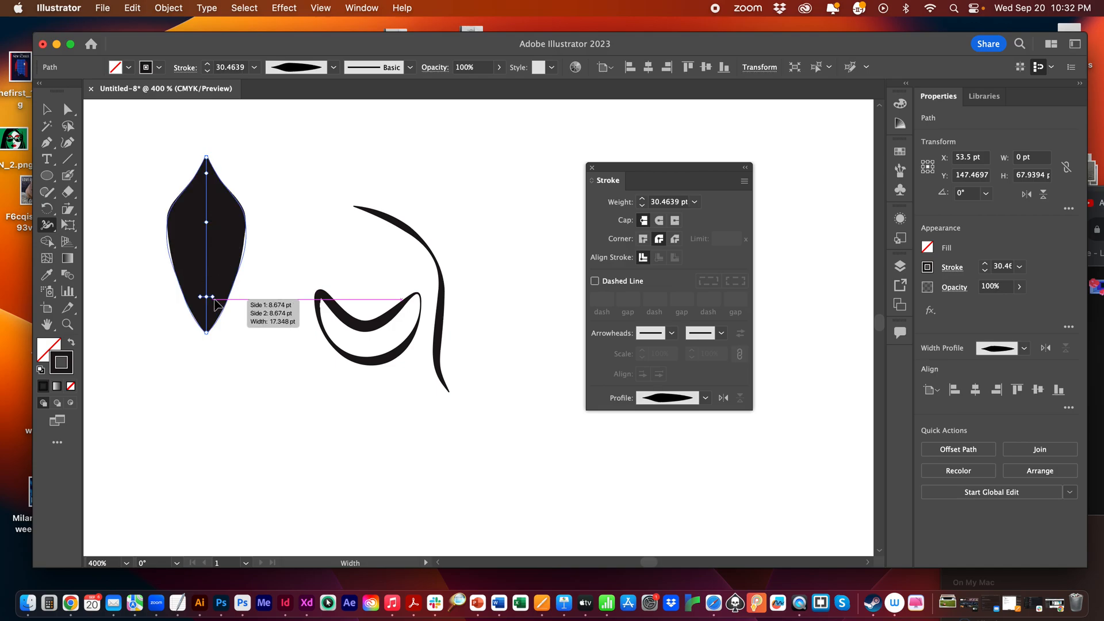
pyautogui.moveTo(239, 306); pyautogui.dragTo(249, 307)
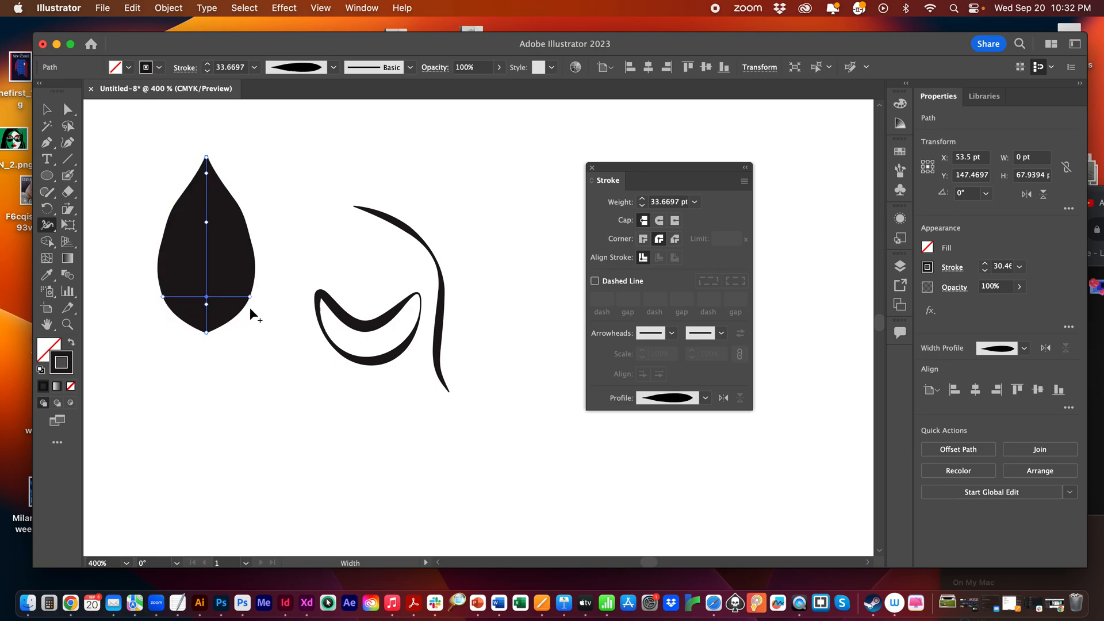
pyautogui.moveTo(247, 247); pyautogui.dragTo(224, 252)
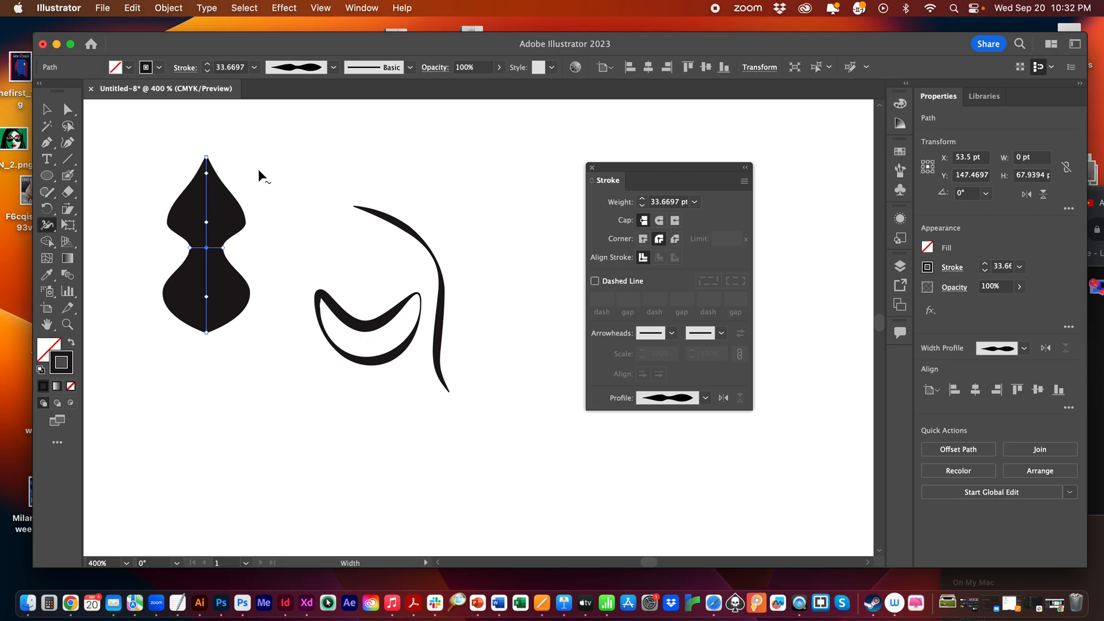
pyautogui.press('v')
pyautogui.click(150, 140)
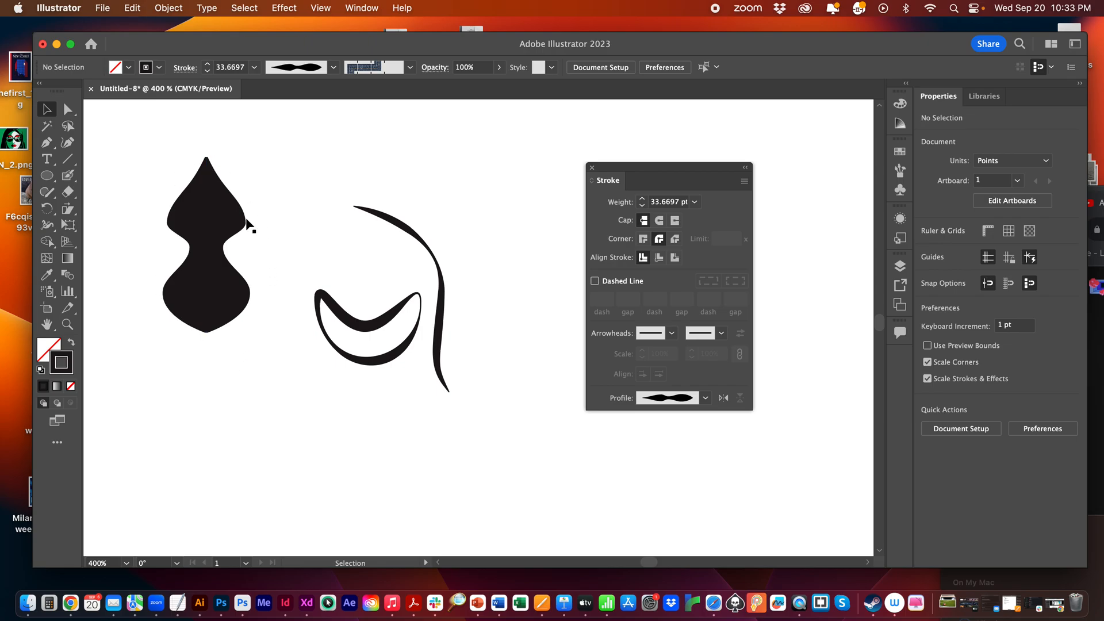
# - Examine the widened line's underlying path in Outline view and return to Preview
pyautogui.click(214, 299)
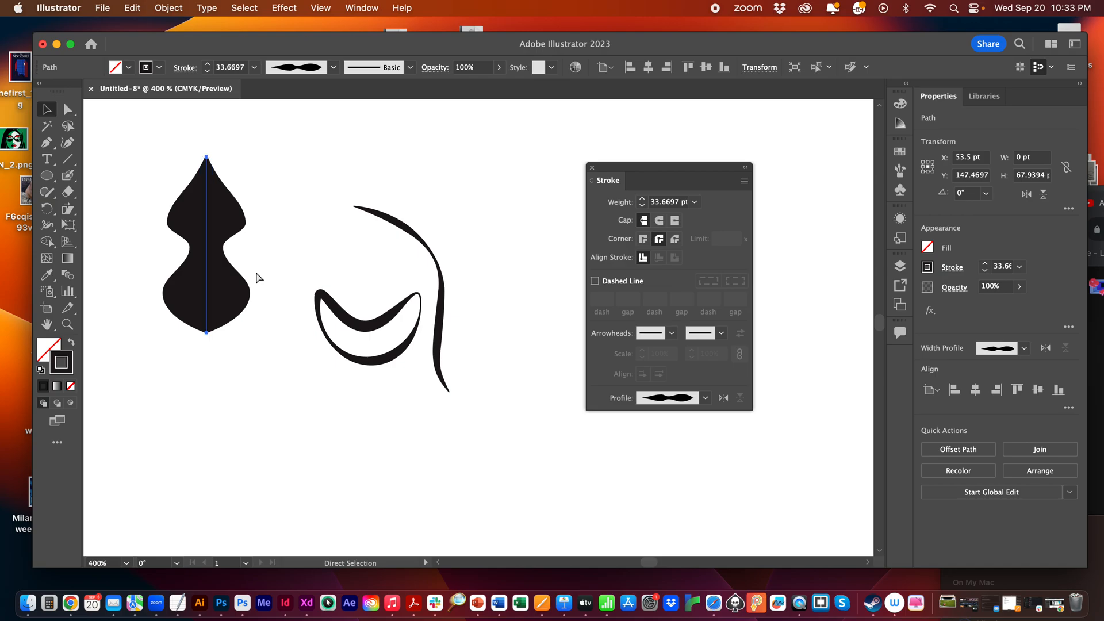
pyautogui.press('super+y')
pyautogui.click(255, 278)
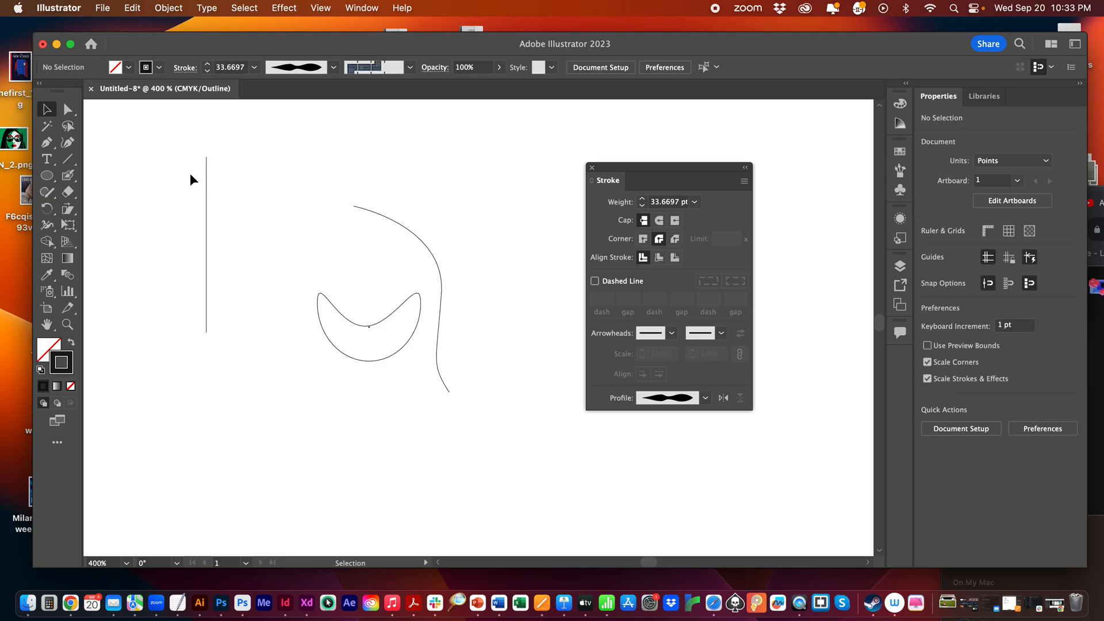
pyautogui.click(207, 210)
pyautogui.press('super+y')
pyautogui.press('v')
pyautogui.click(265, 206)
# - Convert the widened line's stroke into a filled shape with Outline Stroke
pyautogui.click(232, 214)
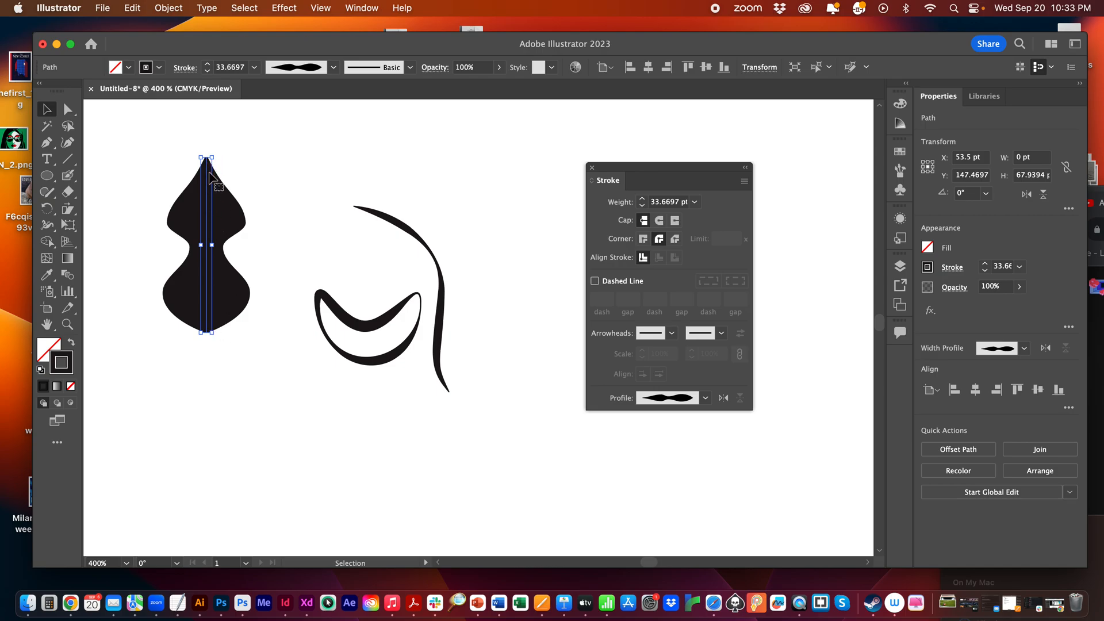
pyautogui.click(168, 7)
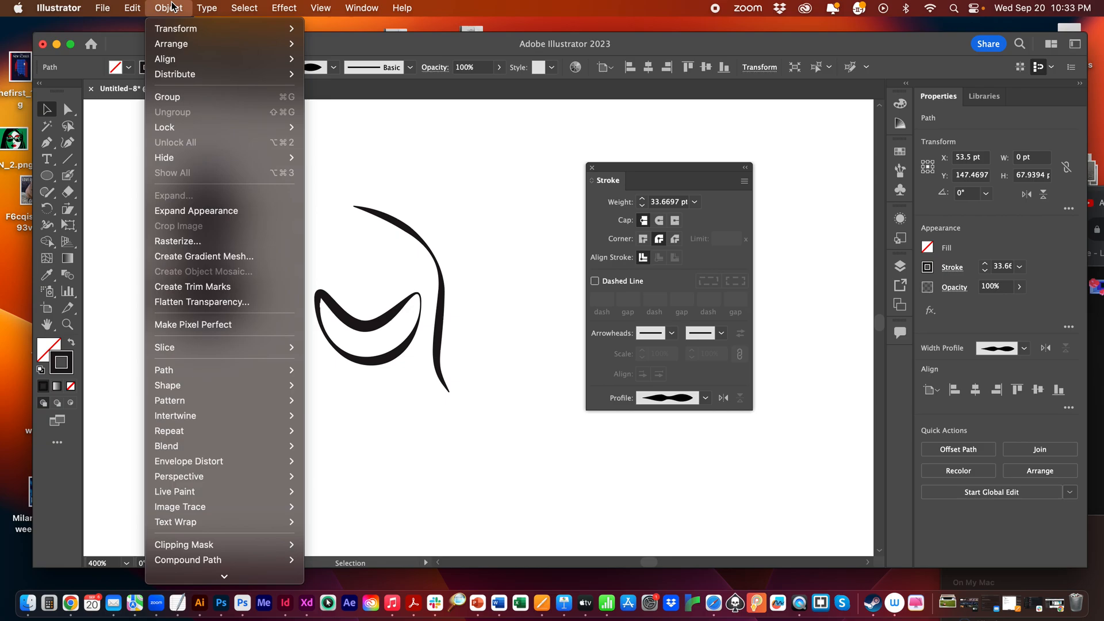
pyautogui.moveTo(216, 376)
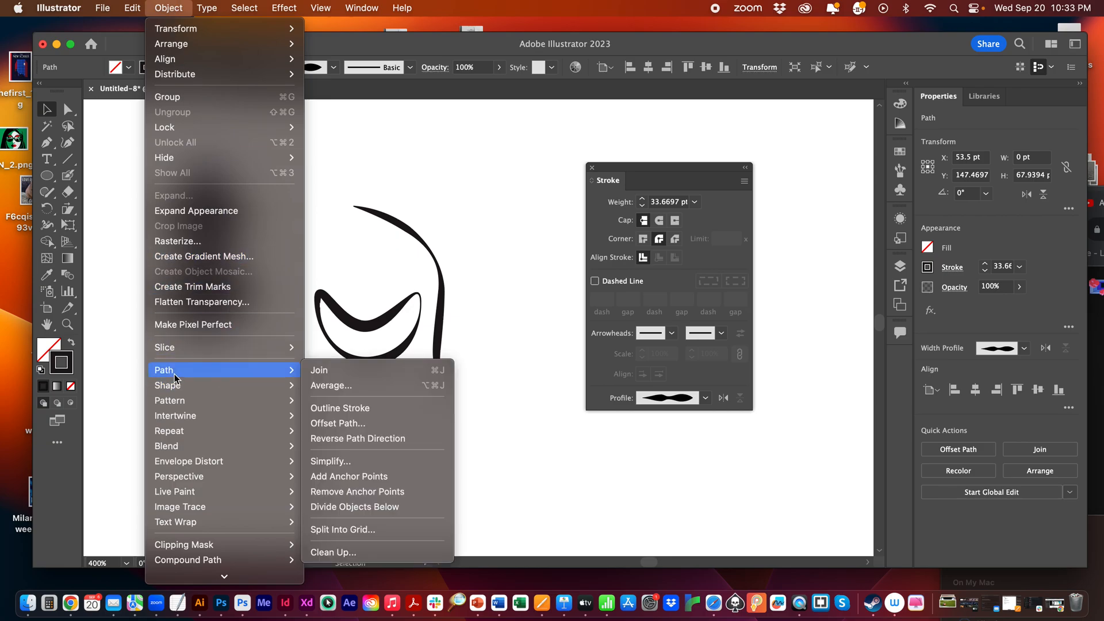
pyautogui.click(331, 409)
pyautogui.click(307, 406)
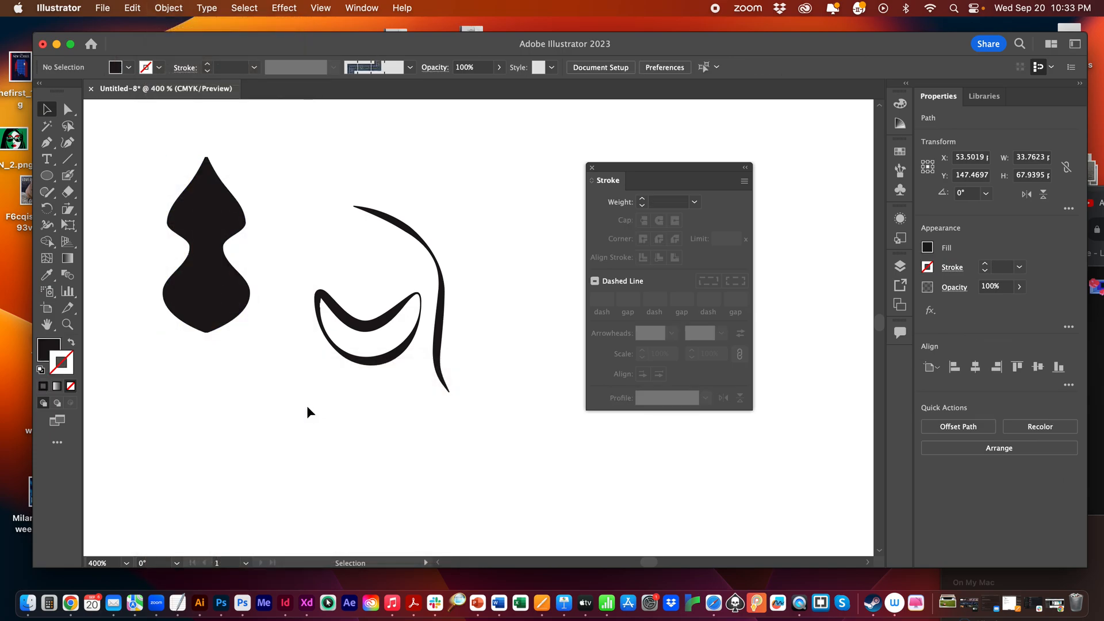
# - Inspect the converted shape's contour and anchor points in Outline view
pyautogui.click(187, 220)
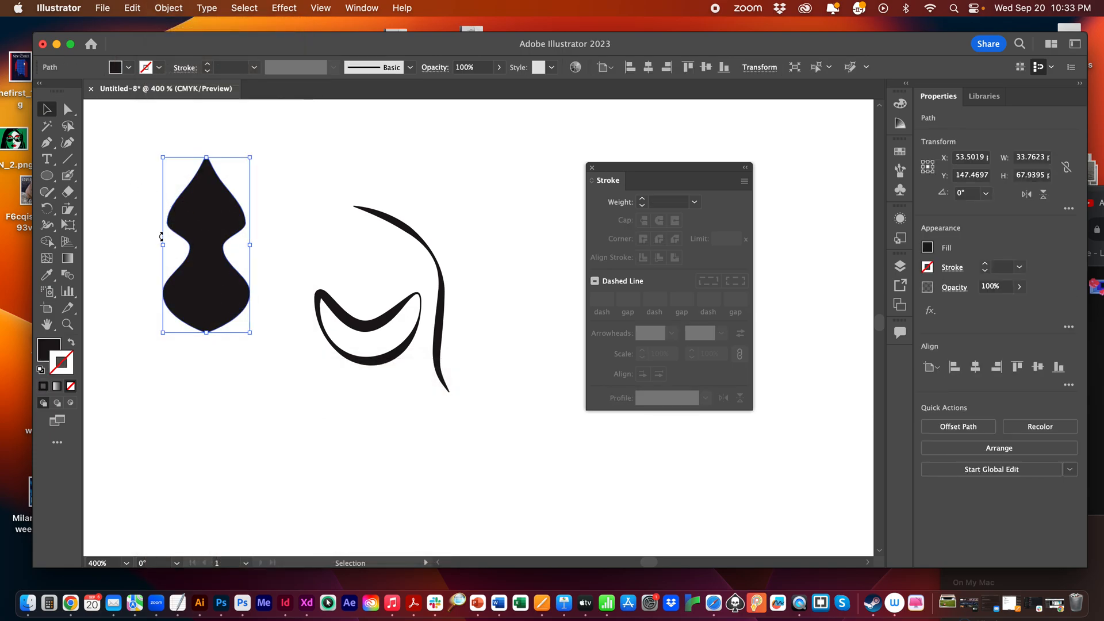
pyautogui.press('super+y')
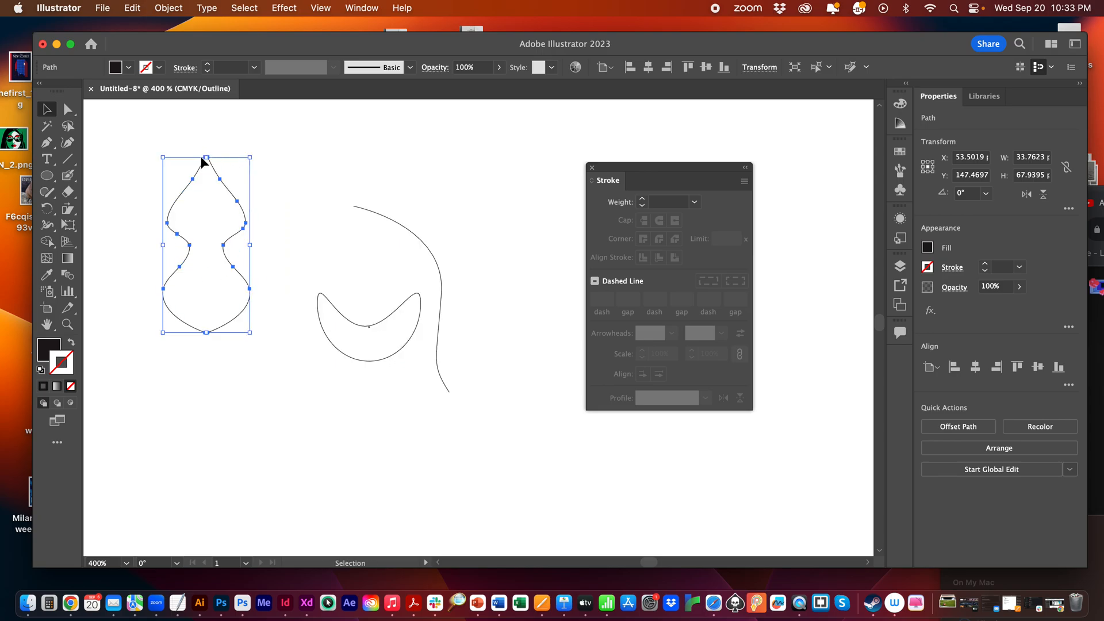
pyautogui.click(272, 288)
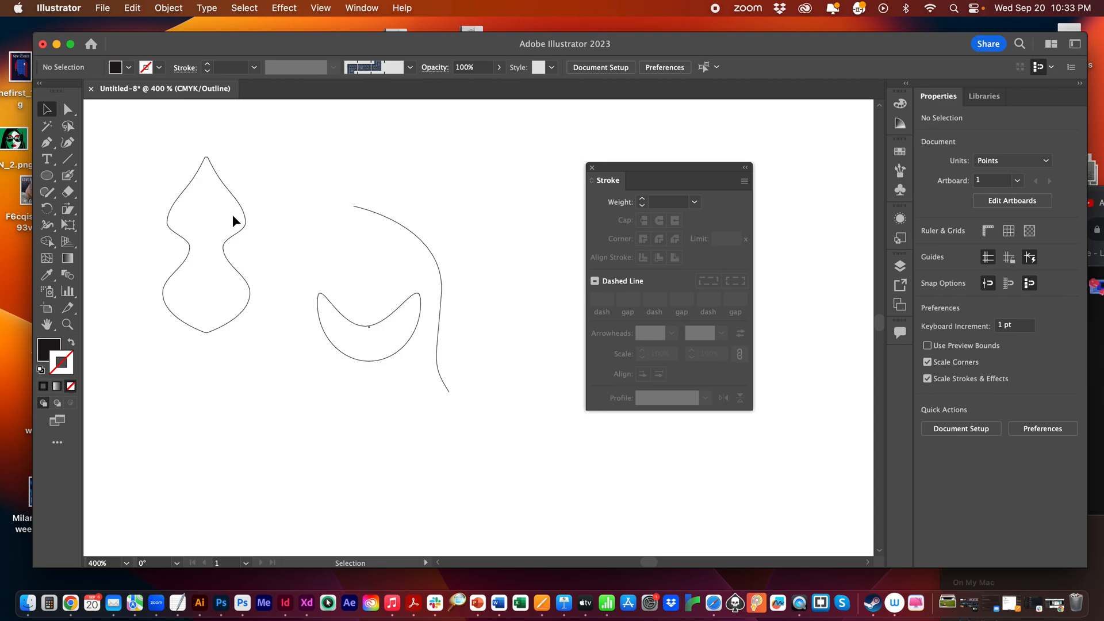
# - Reset the converted shape to the default fill and 1 pt black stroke, and change its fill to bright red
pyautogui.moveTo(249, 221); pyautogui.dragTo(219, 276)
pyautogui.click(164, 212)
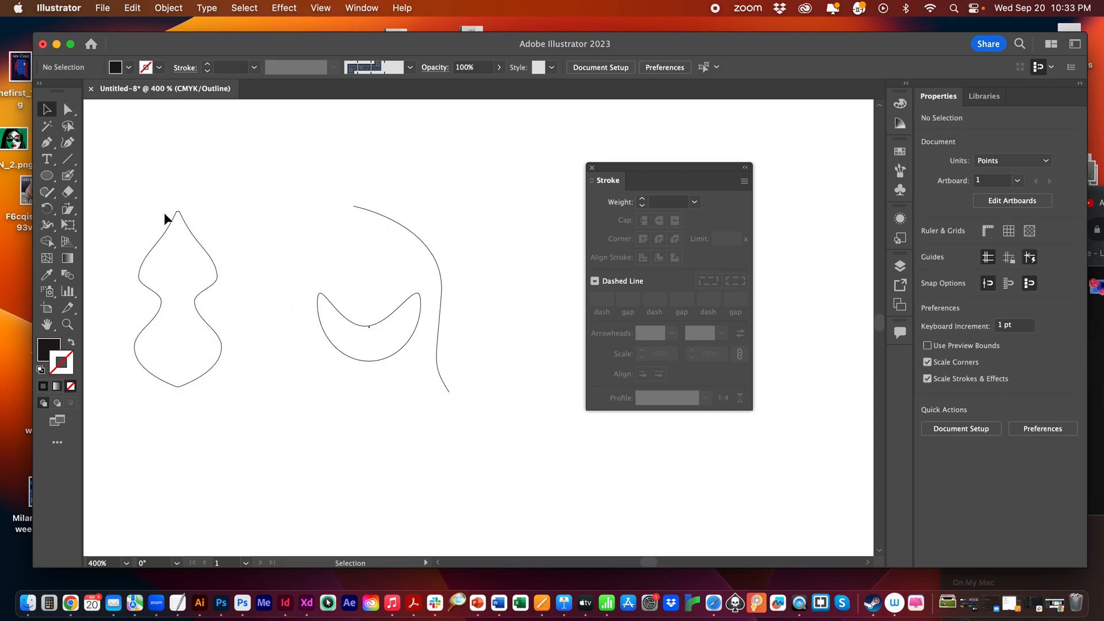
pyautogui.click(197, 238)
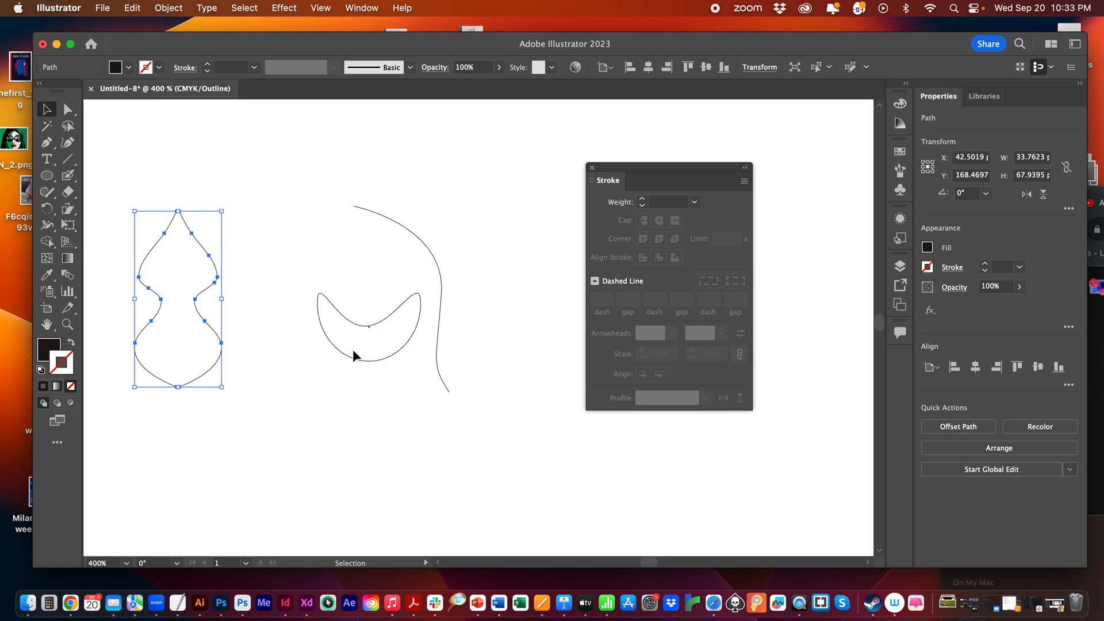
pyautogui.click(40, 369)
pyautogui.doubleClick(49, 351)
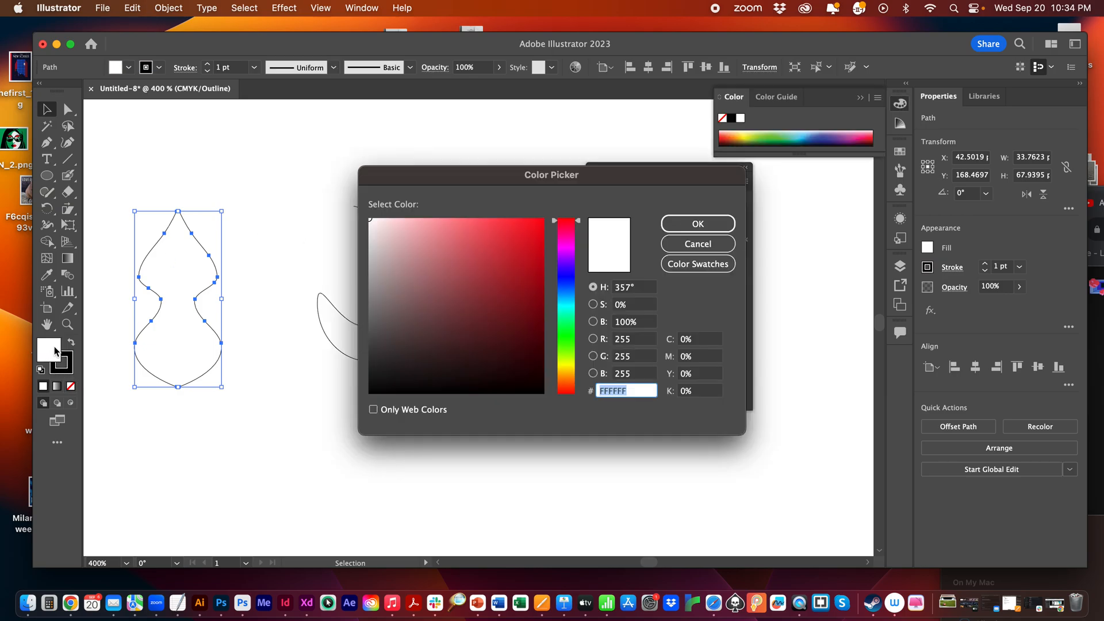
pyautogui.click(521, 235)
pyautogui.click(678, 225)
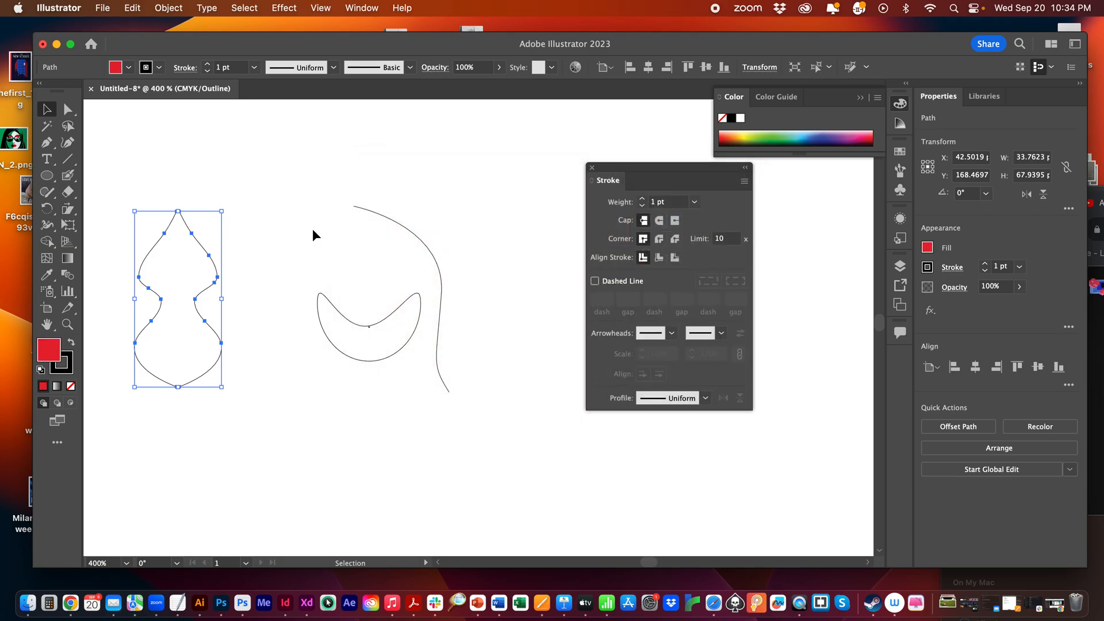
# - Return to Preview view and move the red shape up and to the right, closer to the crescent, leaving it deselected
pyautogui.click(313, 229)
pyautogui.press('super+y')
pyautogui.moveTo(193, 298); pyautogui.dragTo(249, 252)
pyautogui.click(268, 453)
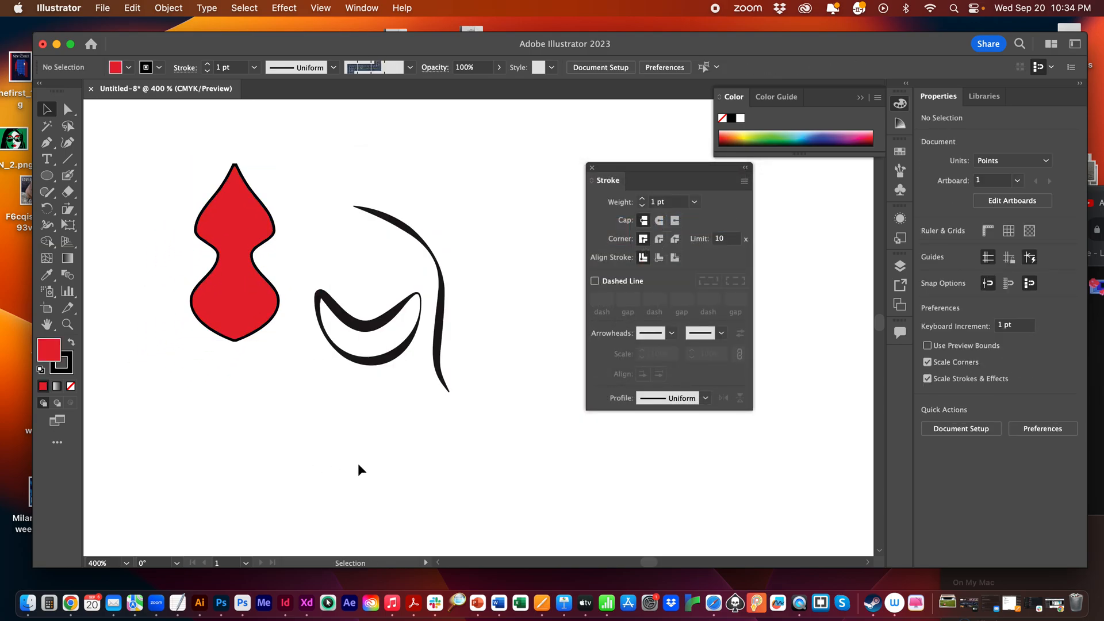
# - Delete the red shape, the crescent and the tapered curve to clear the artboard
pyautogui.click(231, 210)
pyautogui.press('Delete')
pyautogui.moveTo(262, 191); pyautogui.dragTo(470, 383)
pyautogui.press('Delete')
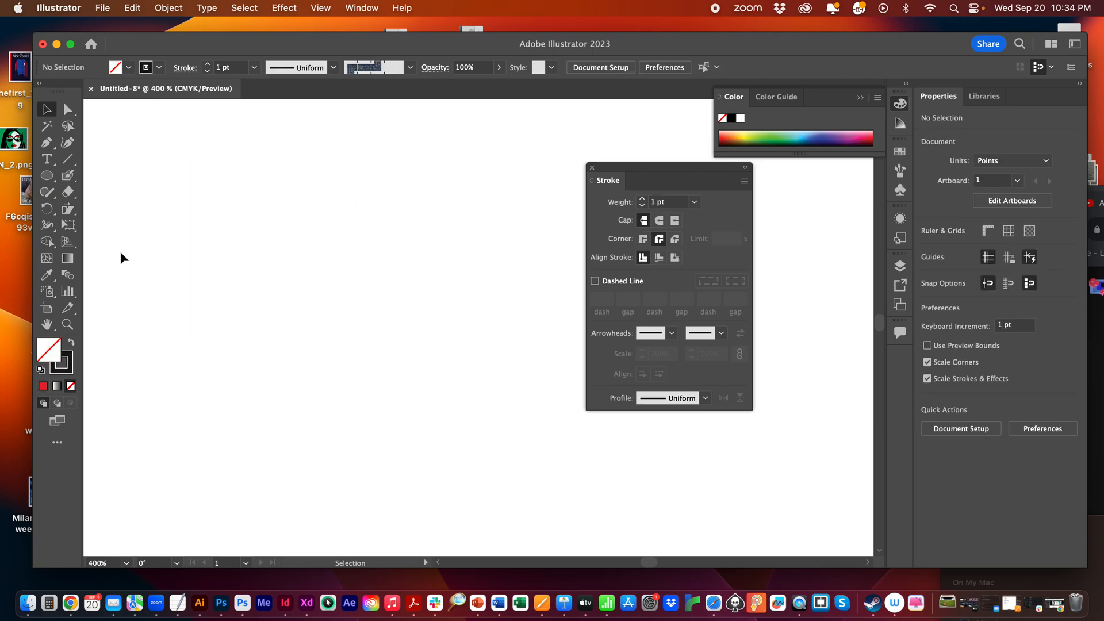
# - Draw an open hook-like curve with three anchor points using the Pen tool, about 51 pt wide and 67 pt tall
pyautogui.click(47, 142)
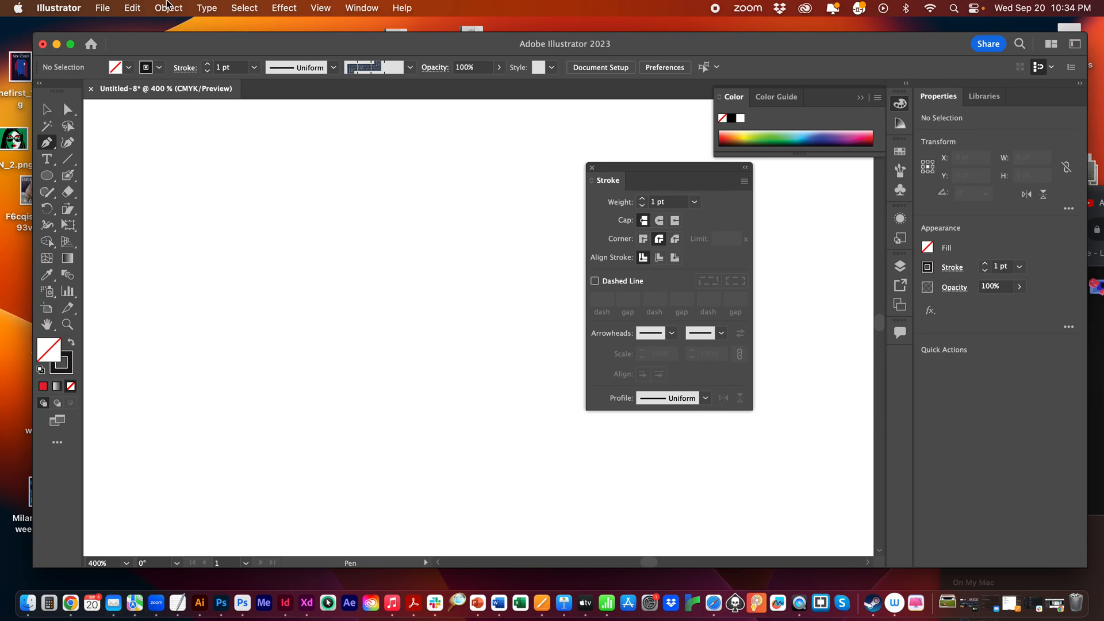
pyautogui.click(168, 7)
pyautogui.moveTo(190, 369)
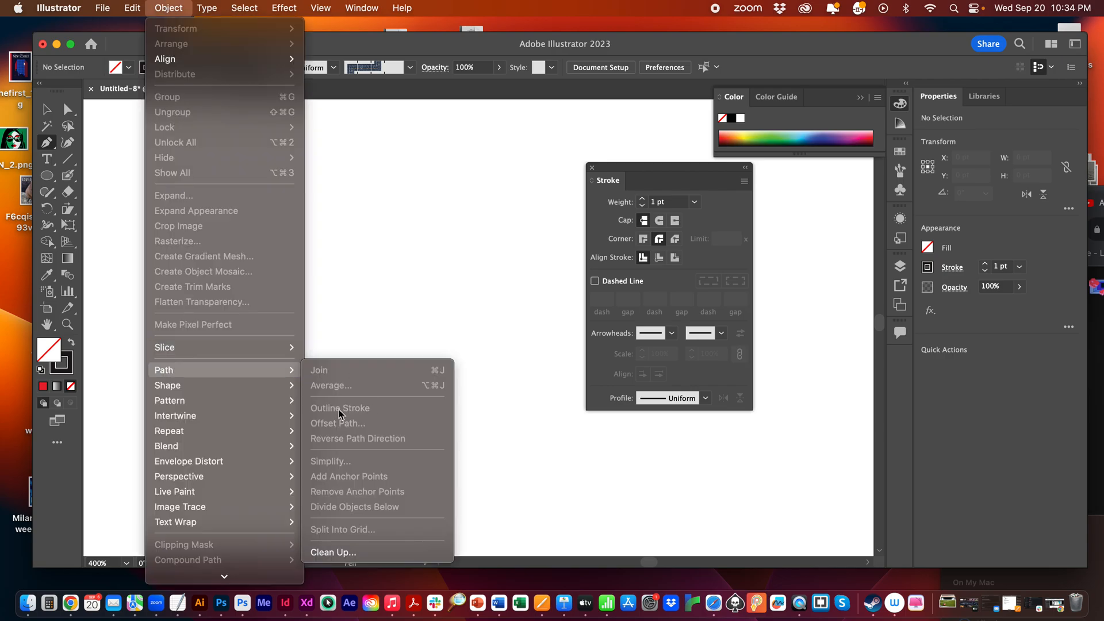
pyautogui.click(115, 241)
pyautogui.moveTo(319, 230); pyautogui.dragTo(299, 260)
pyautogui.moveTo(426, 361); pyautogui.dragTo(394, 446)
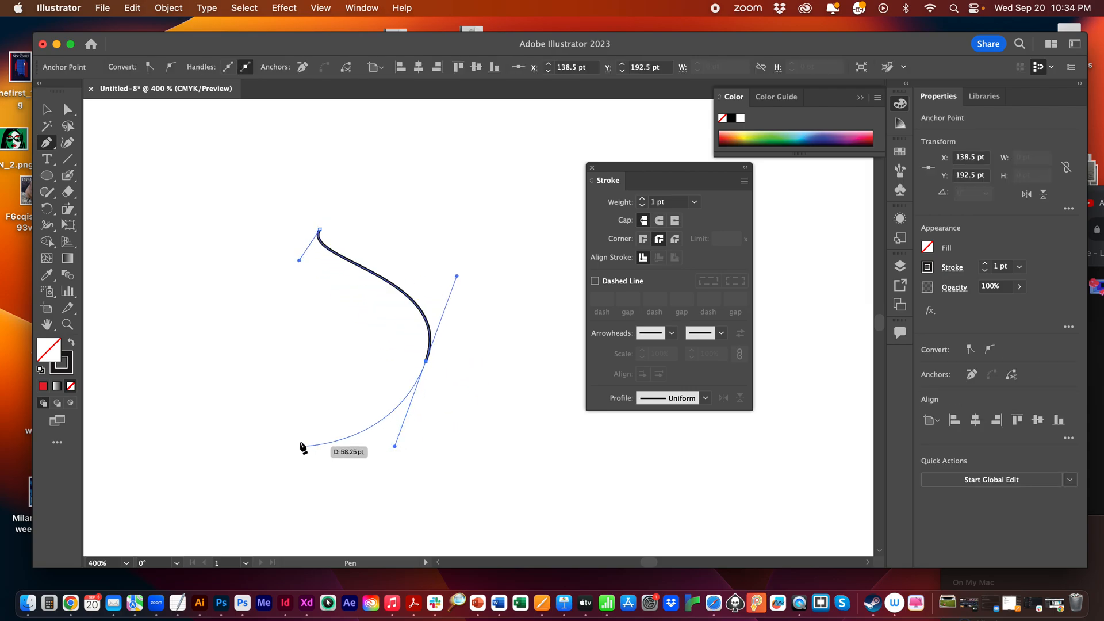
pyautogui.click(299, 371)
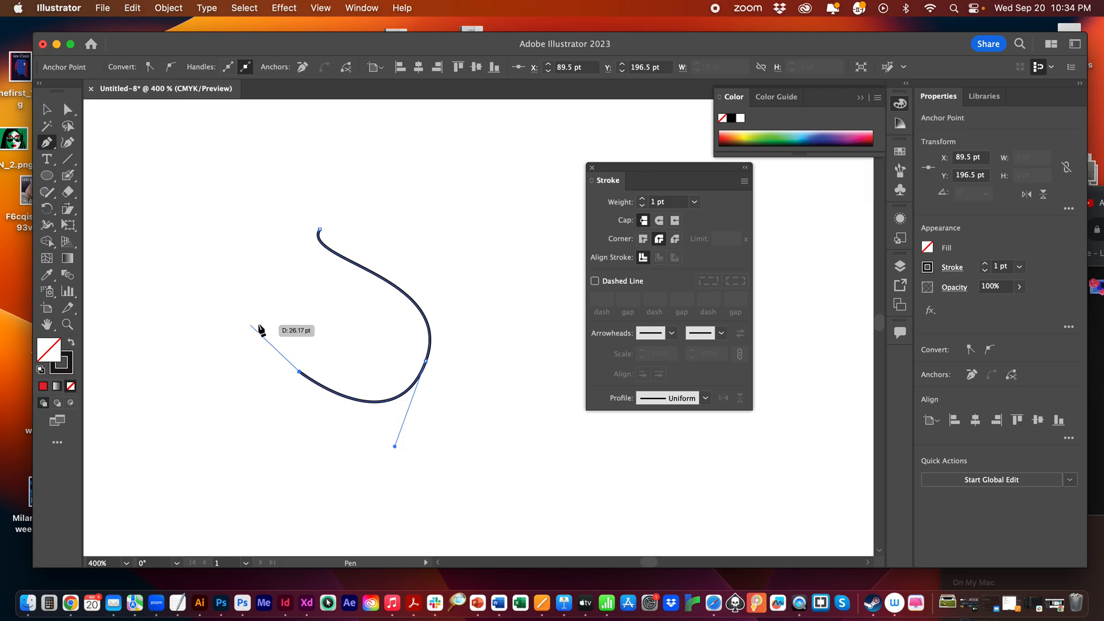
# - Apply the lens-shaped width profile tapering at both ends to the curve, set its weight to 5 pt, and deselect it
pyautogui.click(702, 398)
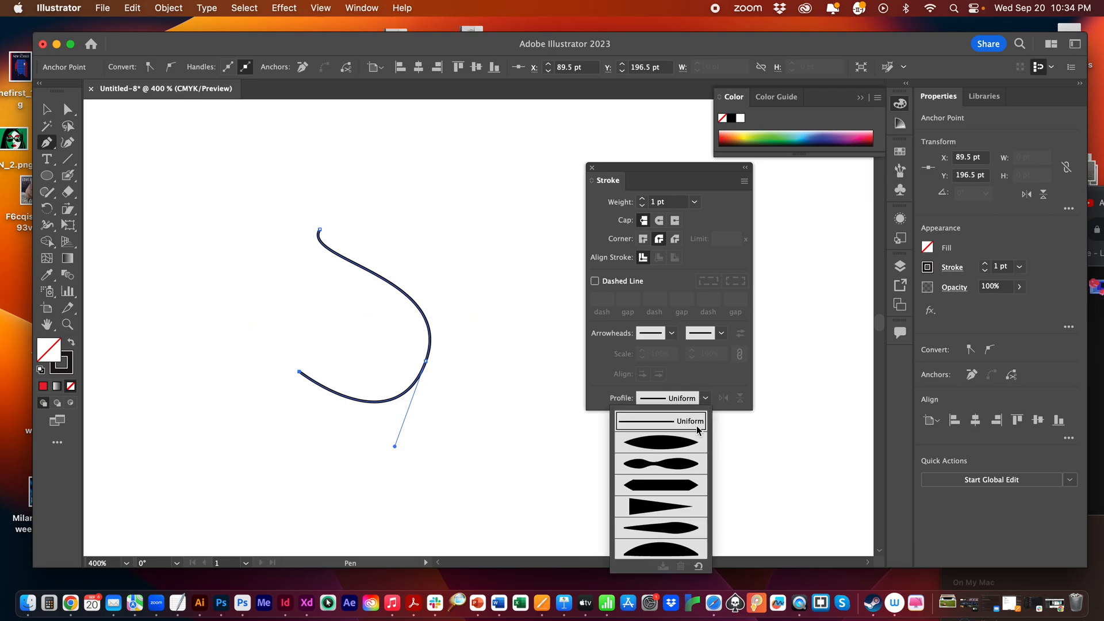
pyautogui.click(659, 449)
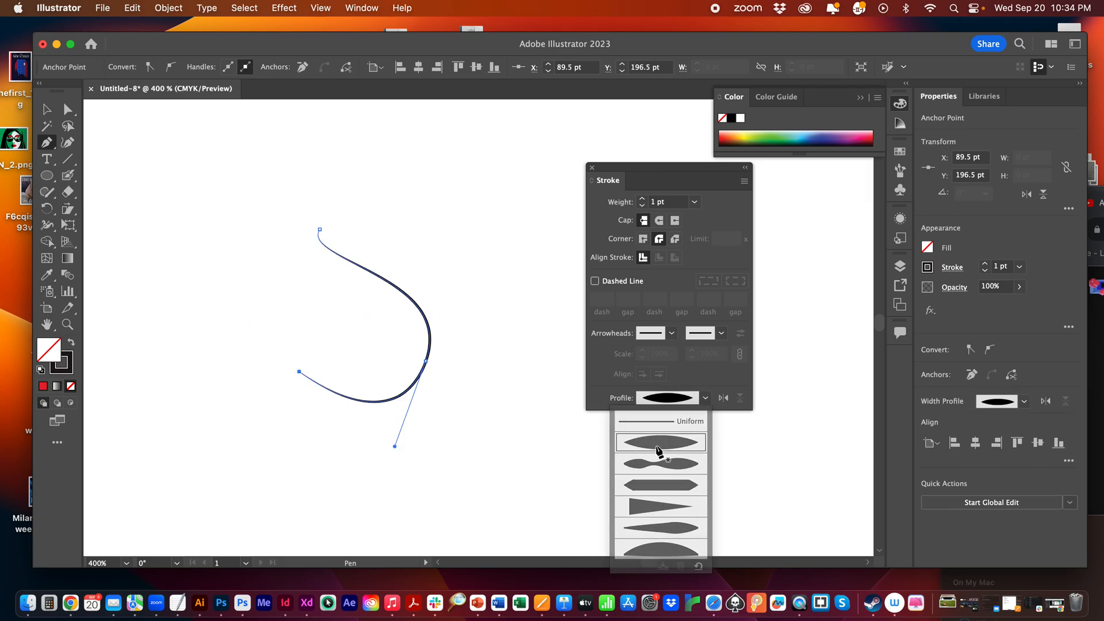
pyautogui.click(695, 202)
pyautogui.click(705, 323)
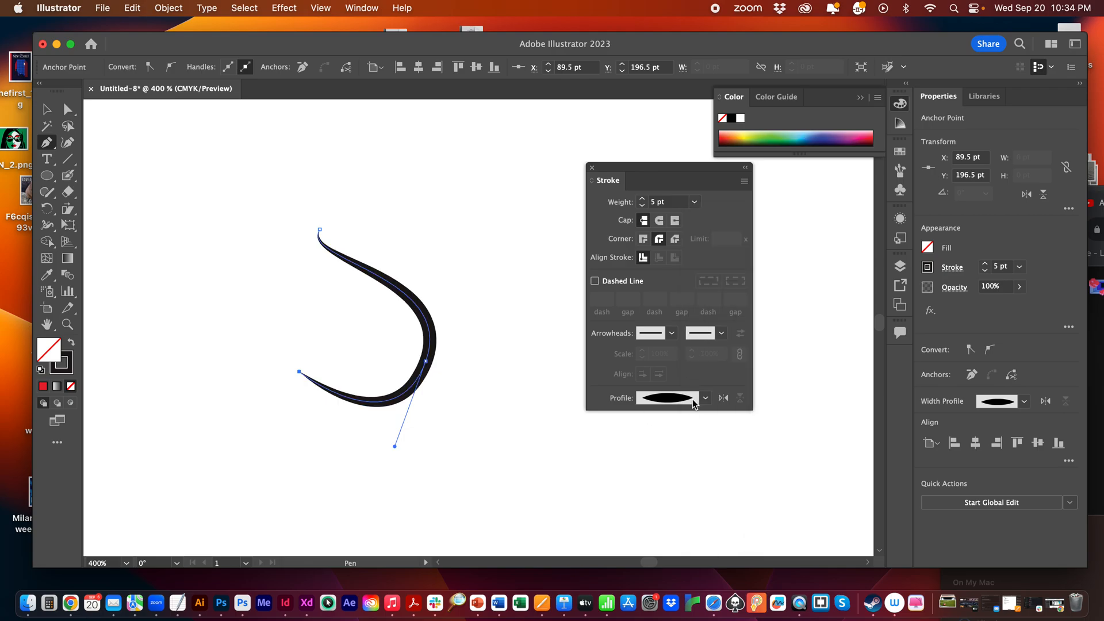
pyautogui.click(67, 110)
pyautogui.click(221, 344)
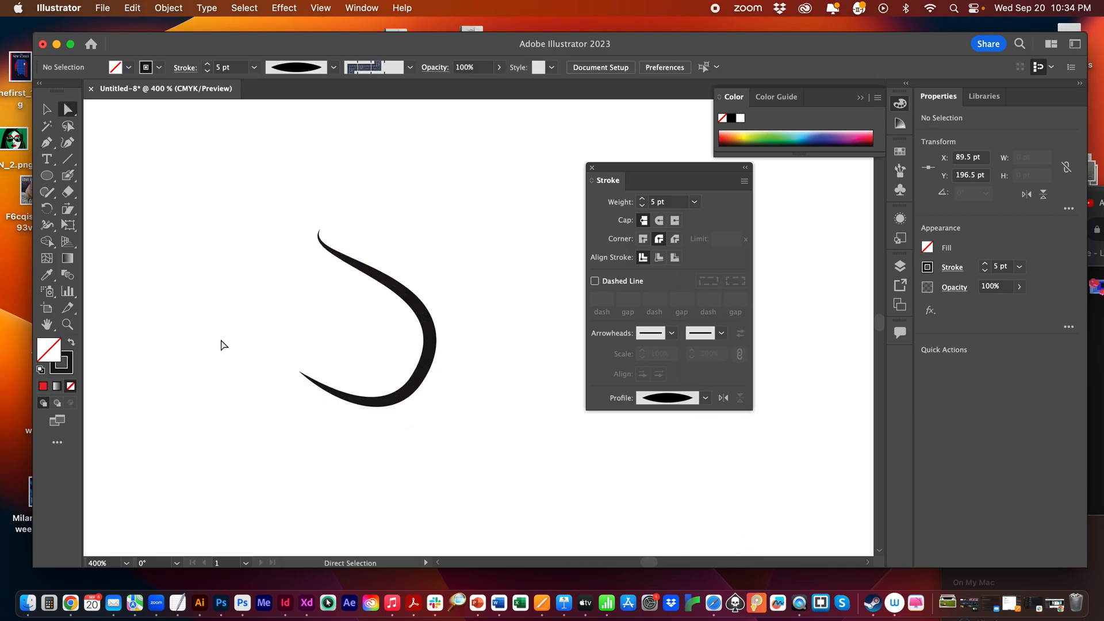
# - Convert the tapered curve's stroke into a filled shape with Outline Stroke and deselect it
pyautogui.click(429, 316)
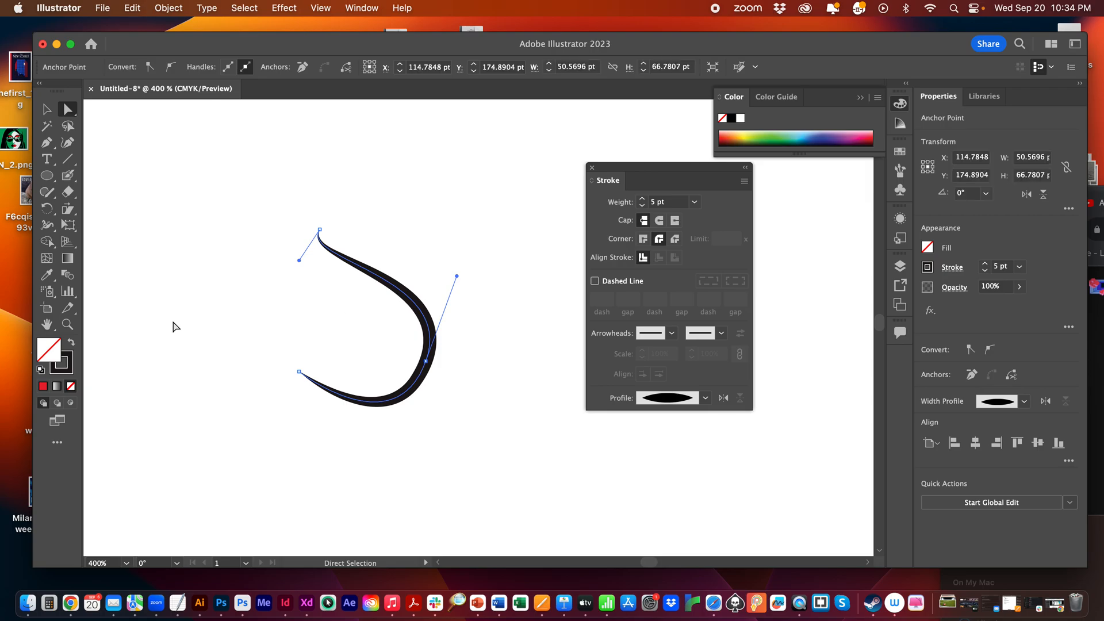
pyautogui.click(63, 371)
pyautogui.click(163, 6)
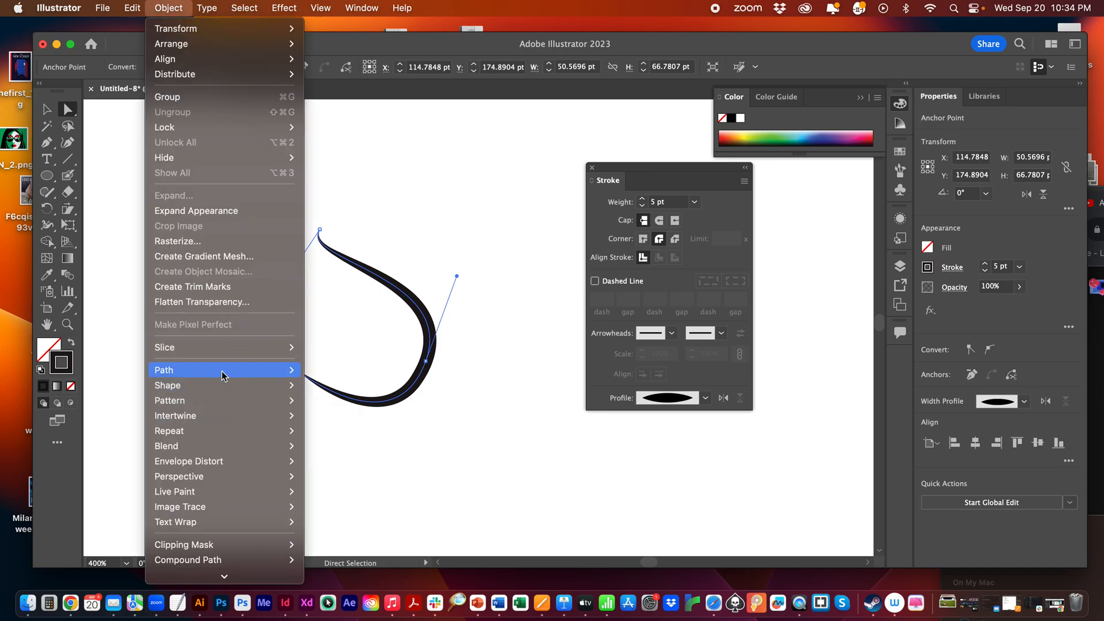
pyautogui.moveTo(290, 370)
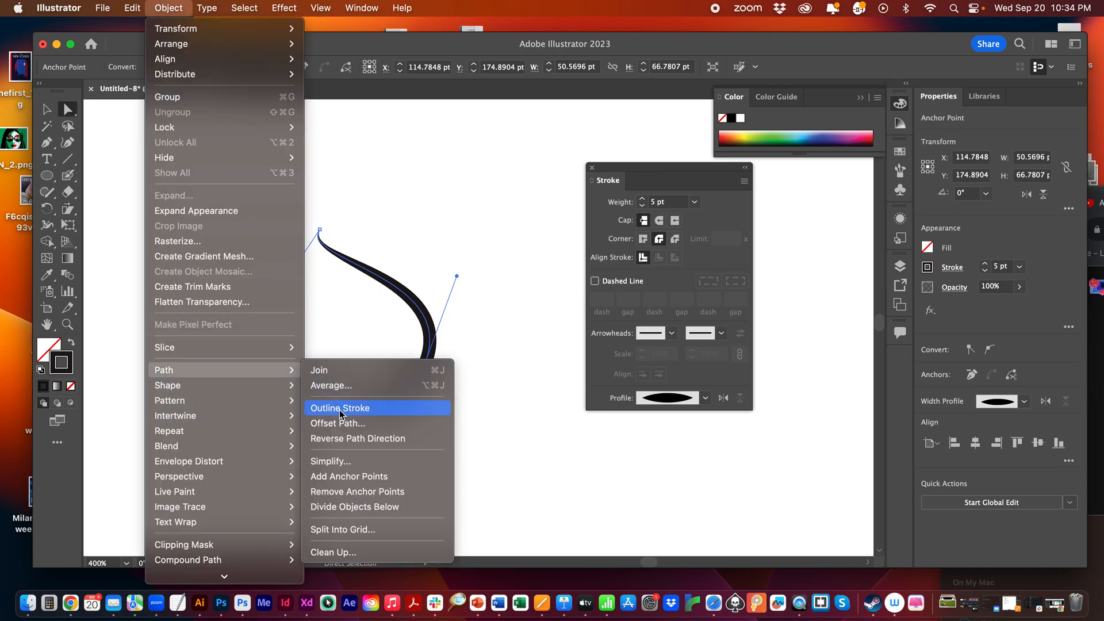
pyautogui.click(339, 408)
pyautogui.click(264, 329)
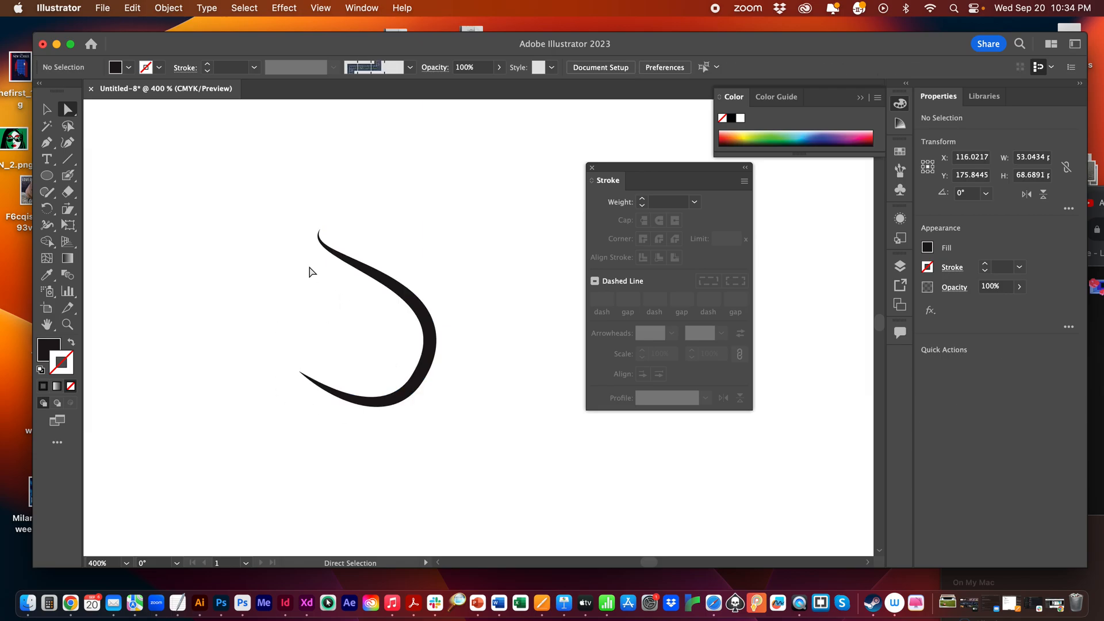
# - Thicken the converted curve's middle by pulling its inner-edge anchor points inward and adjusting a direction handle to smooth the inner contour
pyautogui.click(363, 277)
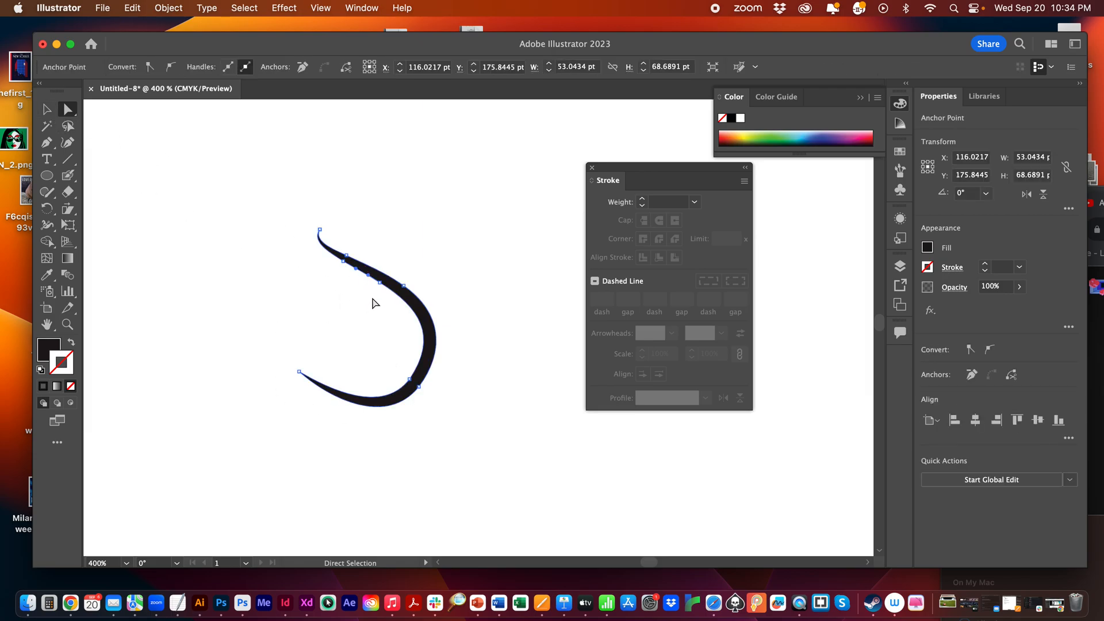
pyautogui.moveTo(379, 282); pyautogui.dragTo(332, 294)
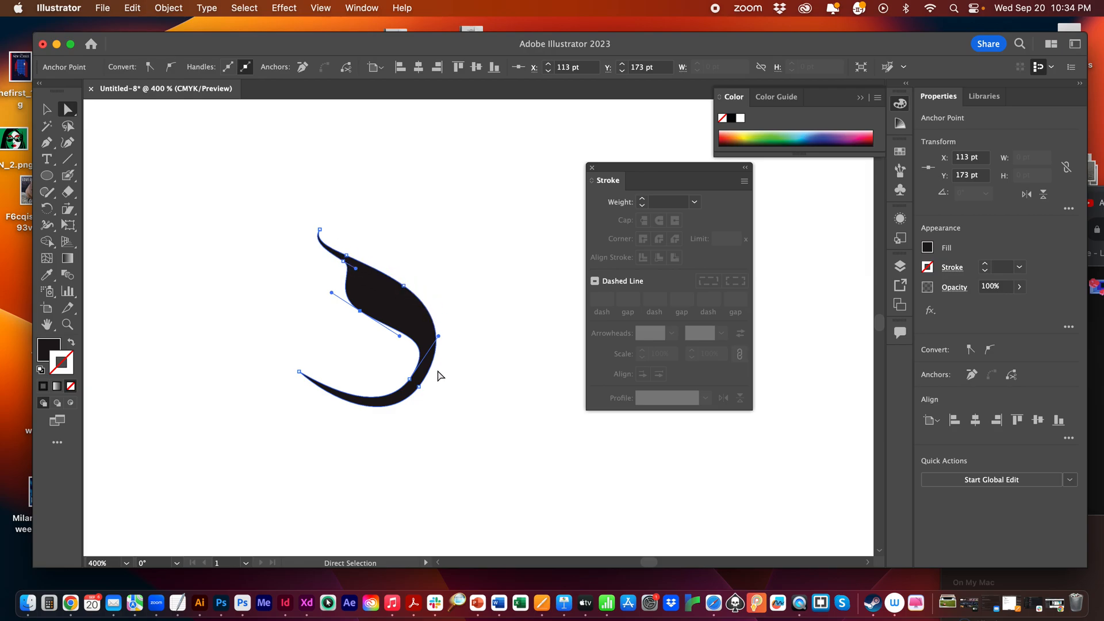
pyautogui.moveTo(410, 379); pyautogui.dragTo(378, 369)
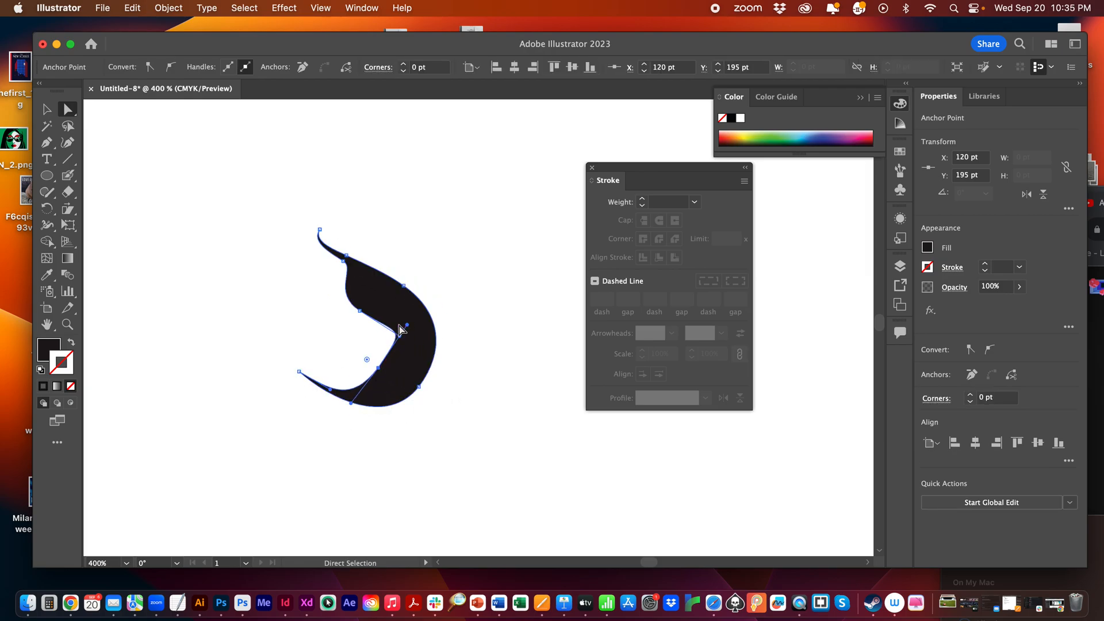
pyautogui.moveTo(406, 326); pyautogui.dragTo(384, 360)
pyautogui.click(469, 425)
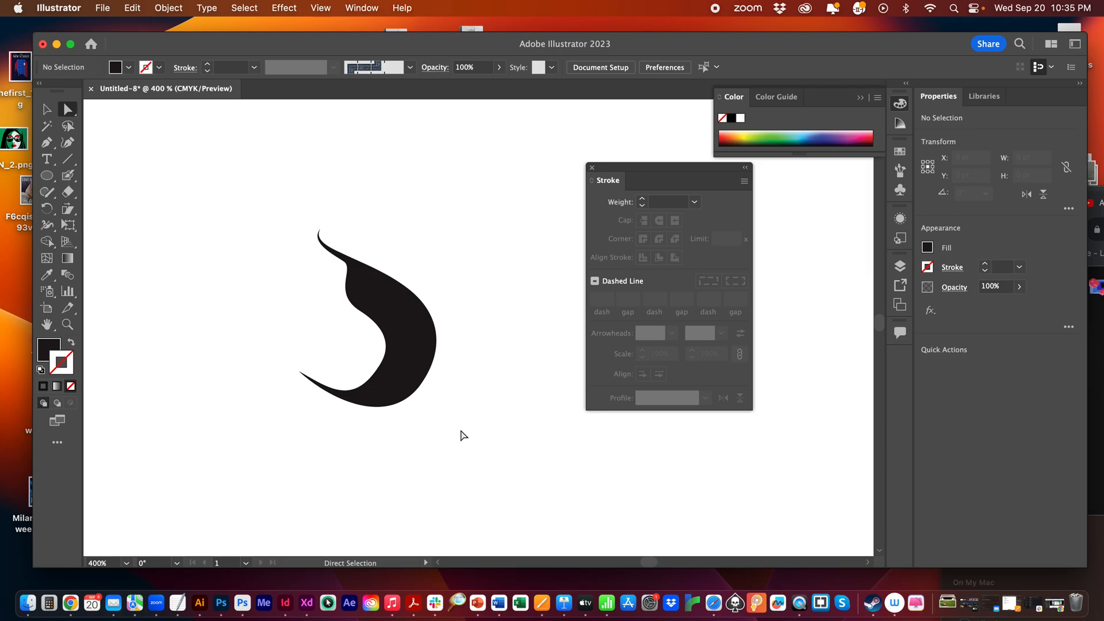
# - Move the whole reshaped curve up and to the left, to about X 104 pt, Y 150 pt, and deselect it
pyautogui.click(414, 325)
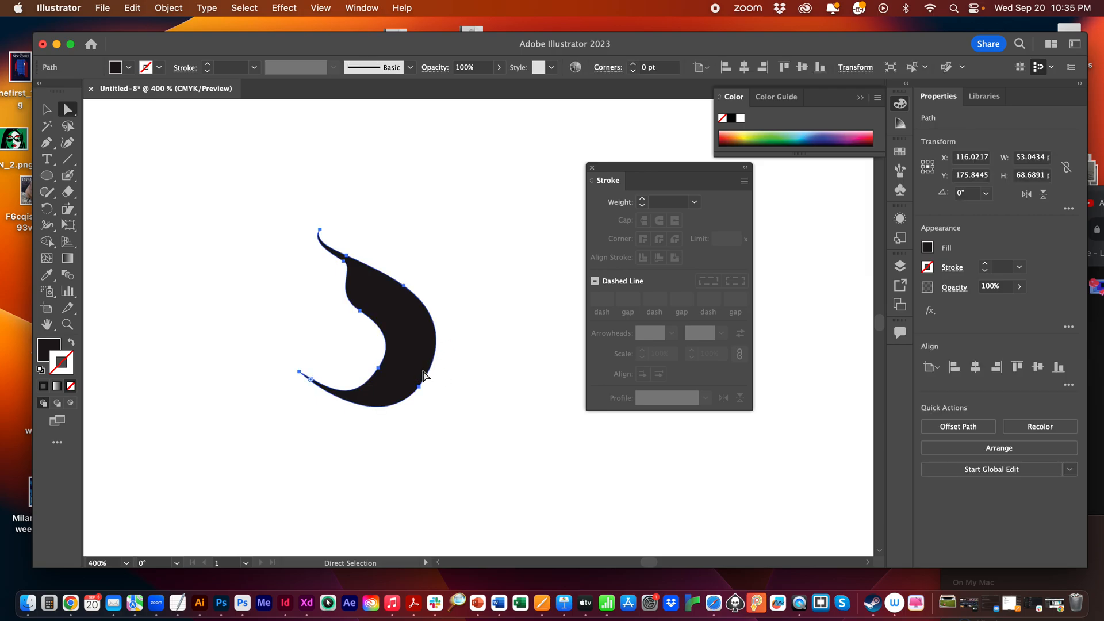
pyautogui.click(489, 324)
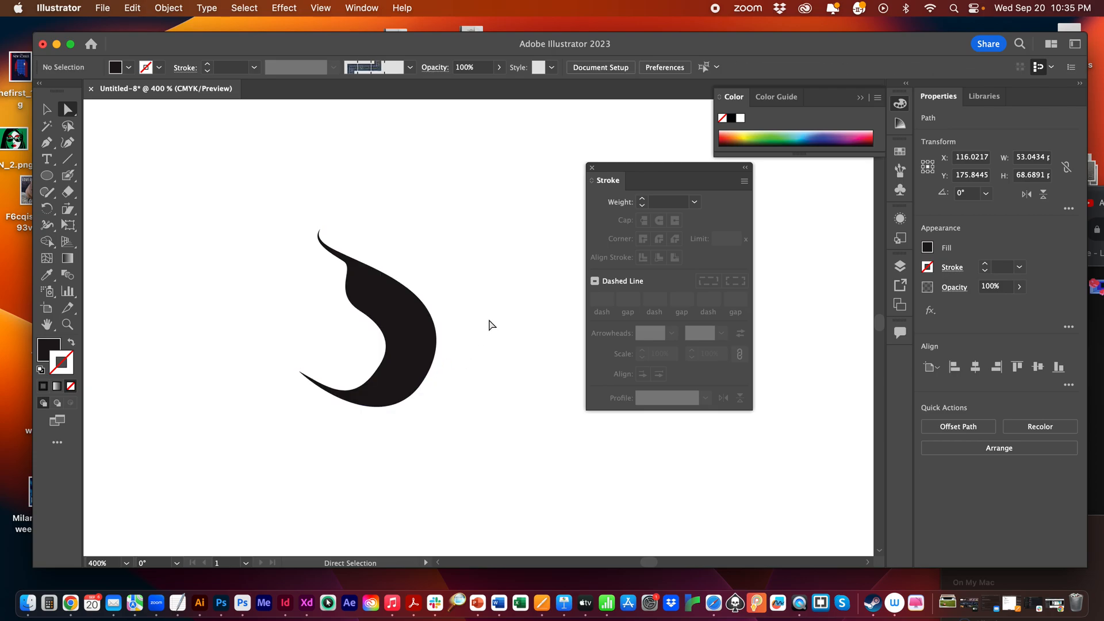
pyautogui.moveTo(404, 324); pyautogui.dragTo(372, 259)
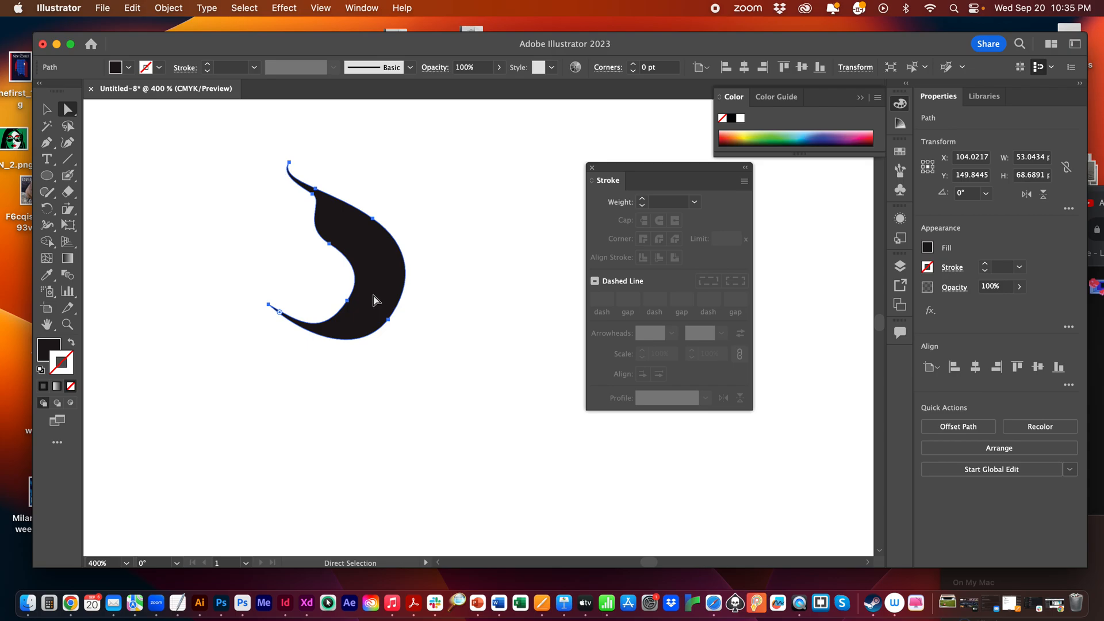
pyautogui.click(471, 342)
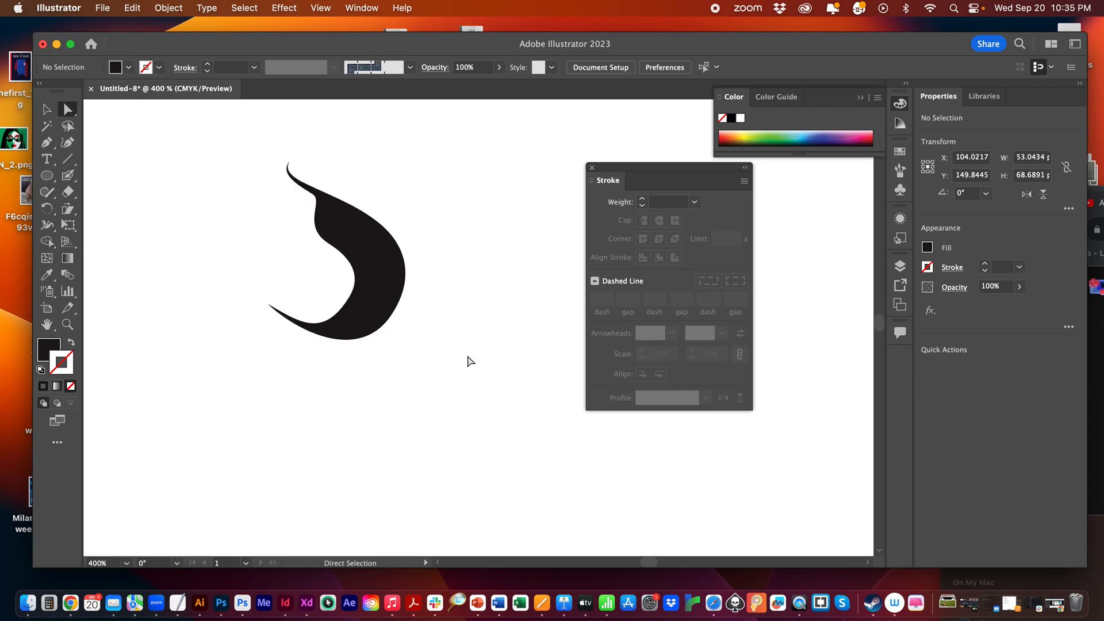